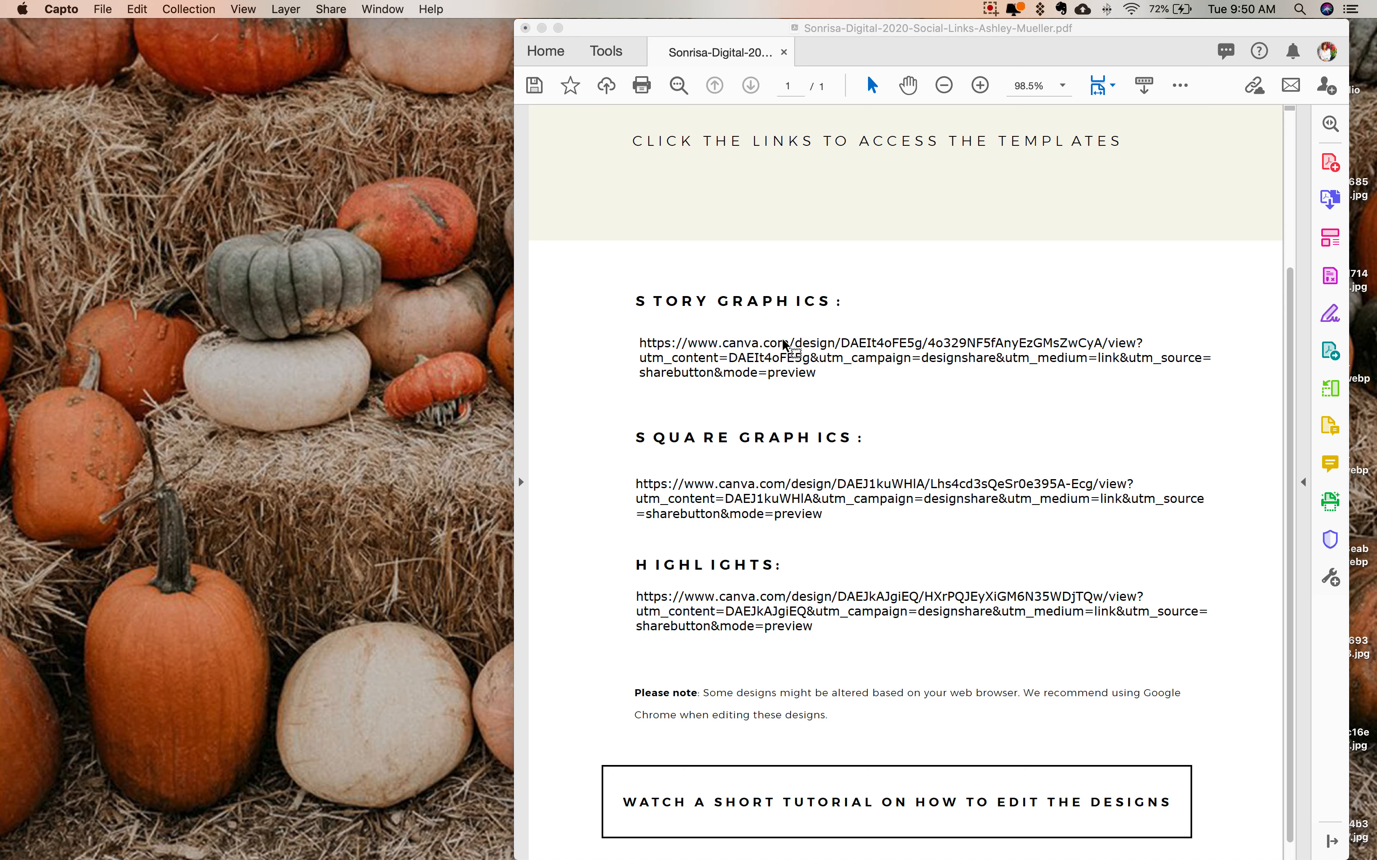
- Open the Story Graphics template link from the PDF in Canva and start an editable copy of the template
{"action": "scroll", "coordinate": [835, 371], "scroll_direction": "up", "scroll_amount": 2}
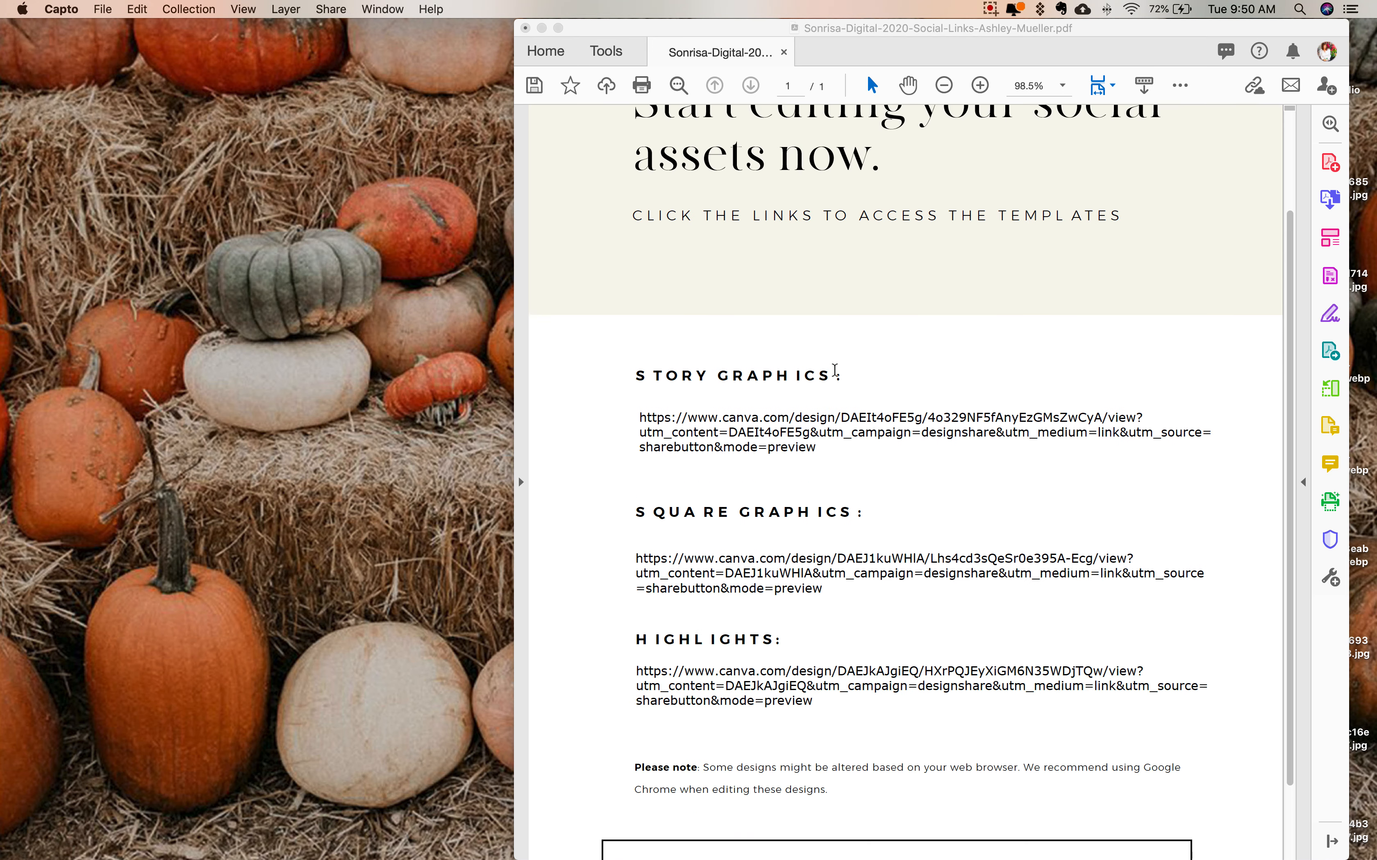
{"action": "scroll", "coordinate": [752, 362], "scroll_direction": "up", "scroll_amount": 1}
{"action": "scroll", "coordinate": [722, 414], "scroll_direction": "down", "scroll_amount": 2}
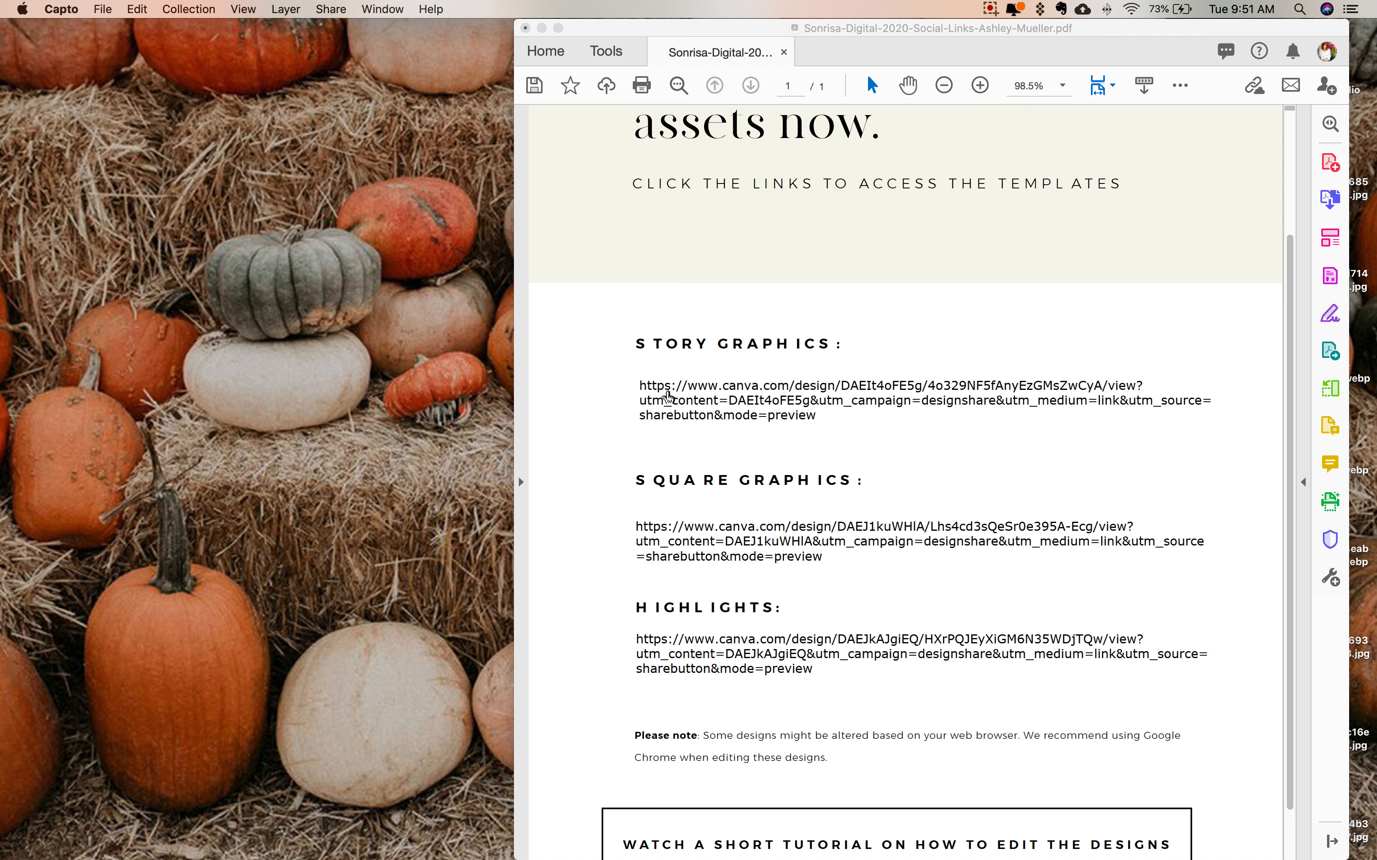
{"action": "left_click", "coordinate": [790, 393]}
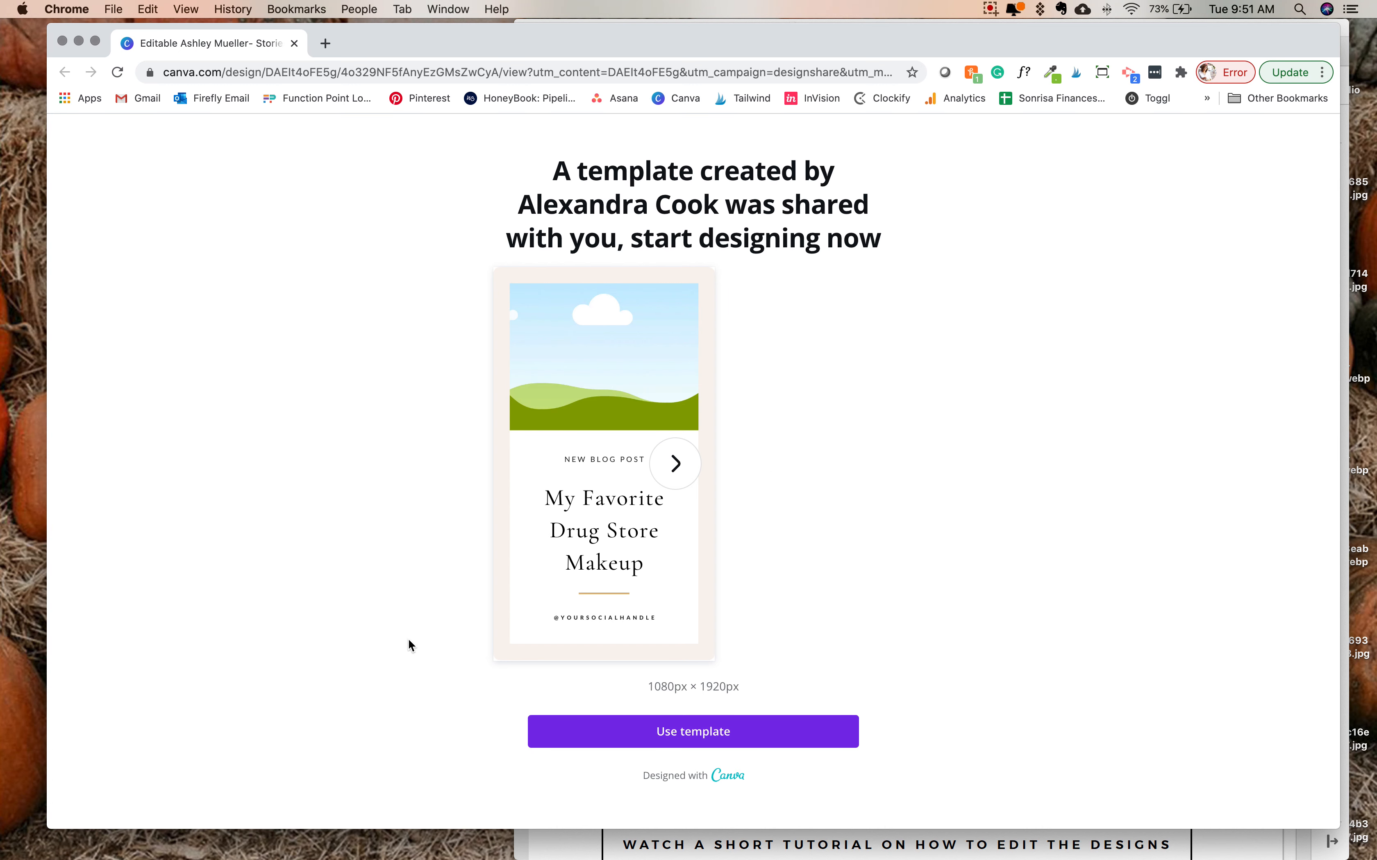
{"action": "left_click", "coordinate": [702, 736]}
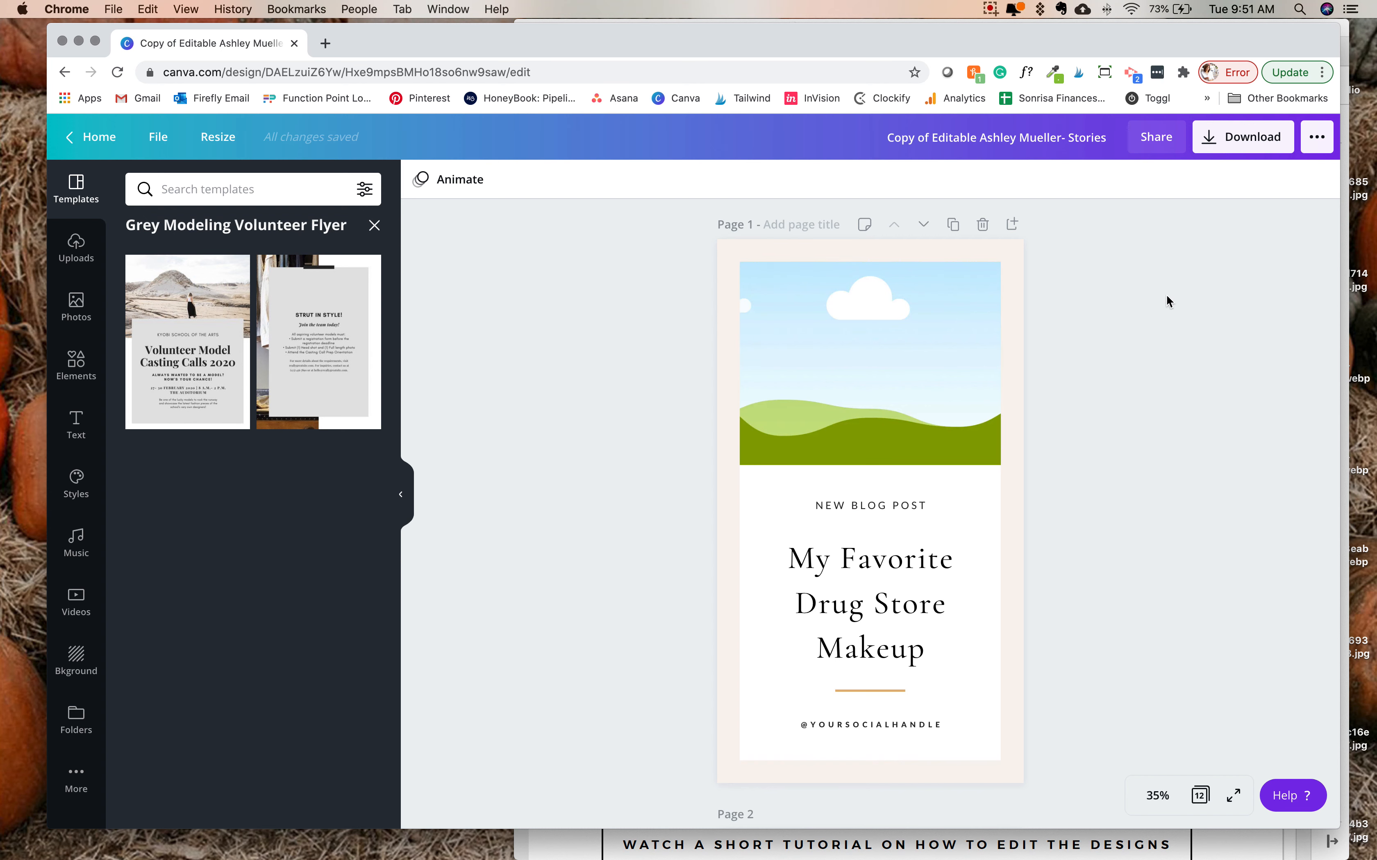
- Look through the story template's pages and inspect the editable frame and heading on page 1
{"action": "scroll", "coordinate": [608, 259], "scroll_direction": "down", "scroll_amount": 10}
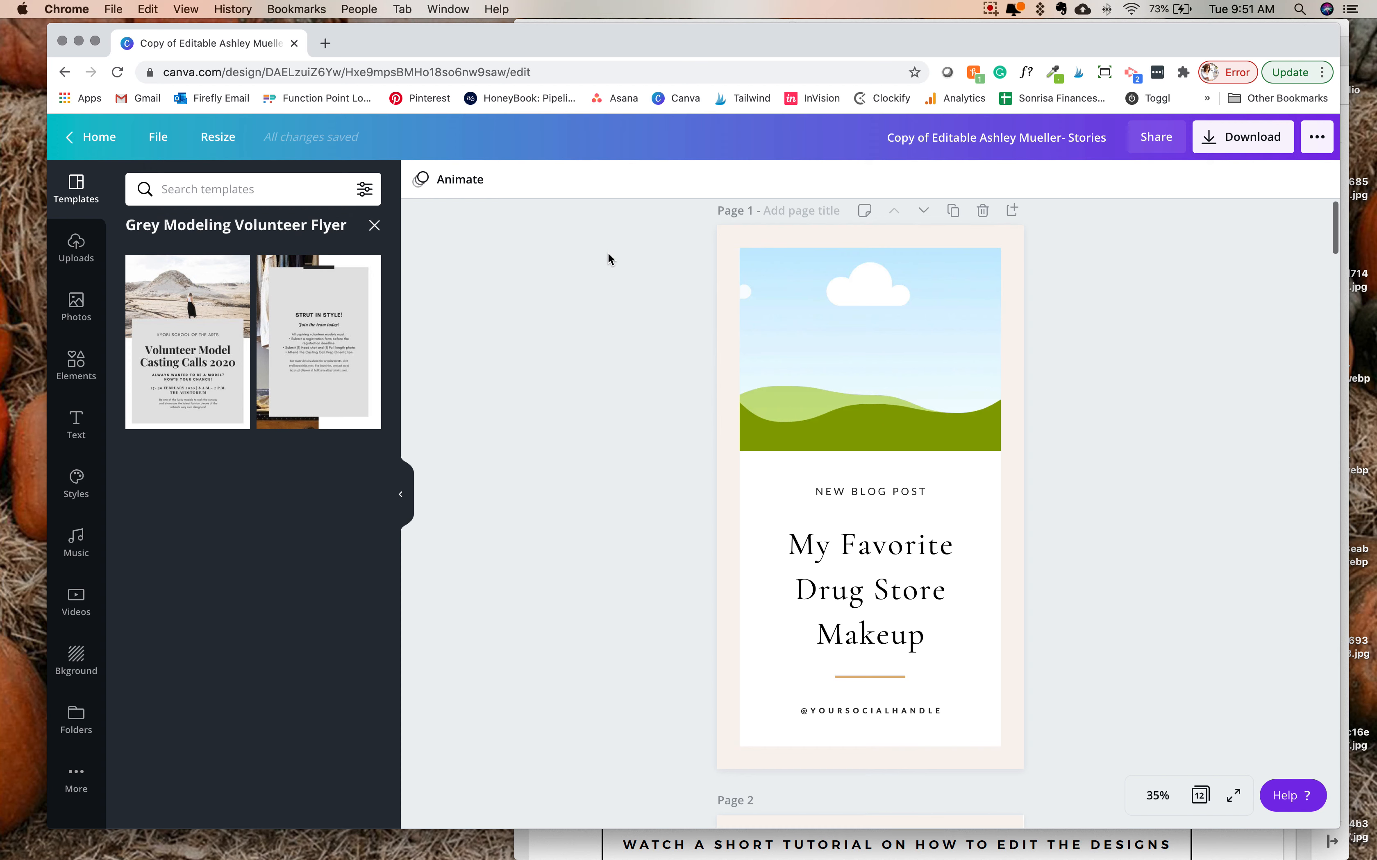
{"action": "scroll", "coordinate": [608, 259], "scroll_direction": "down", "scroll_amount": 20}
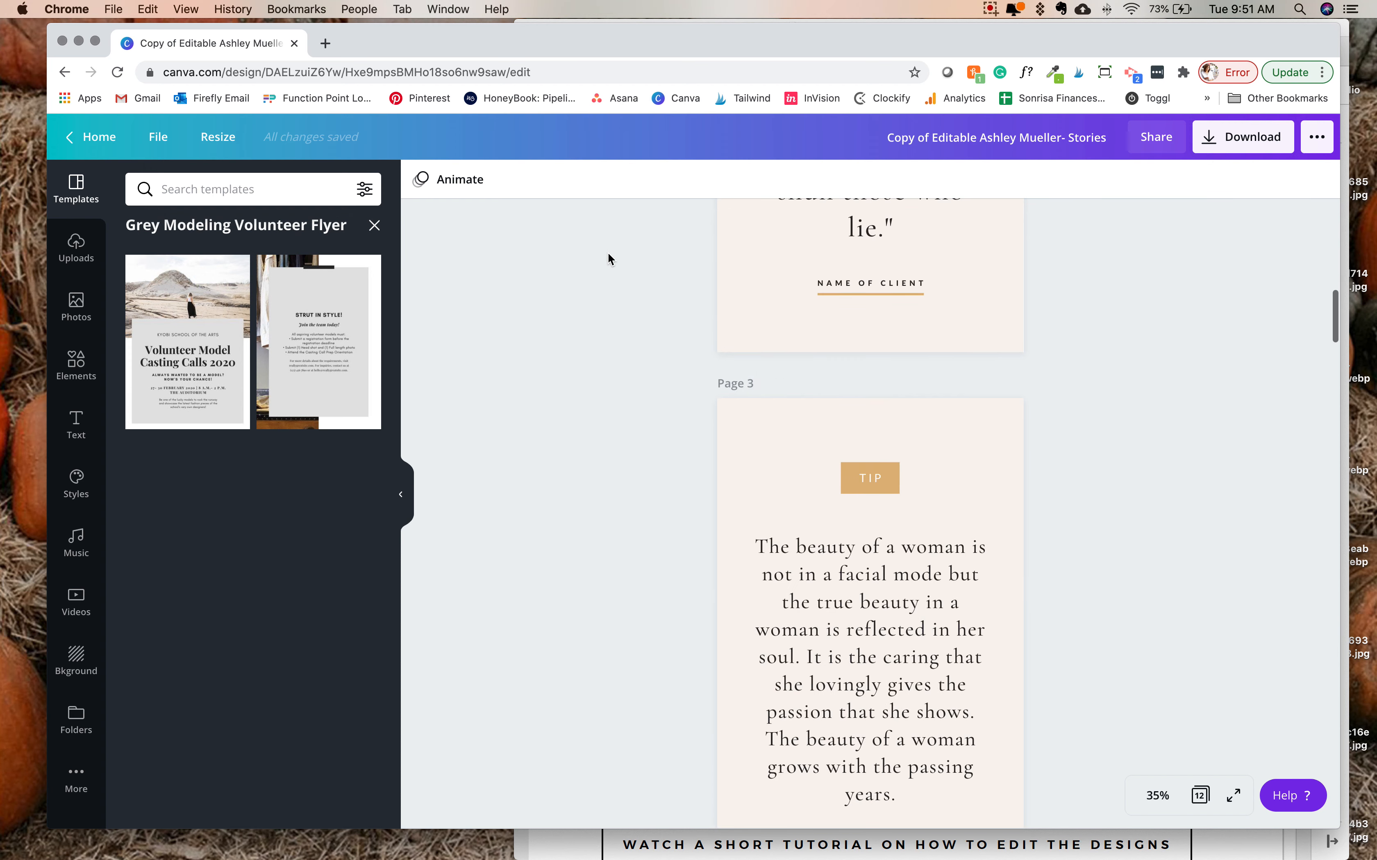
{"action": "scroll", "coordinate": [608, 259], "scroll_direction": "down", "scroll_amount": 12}
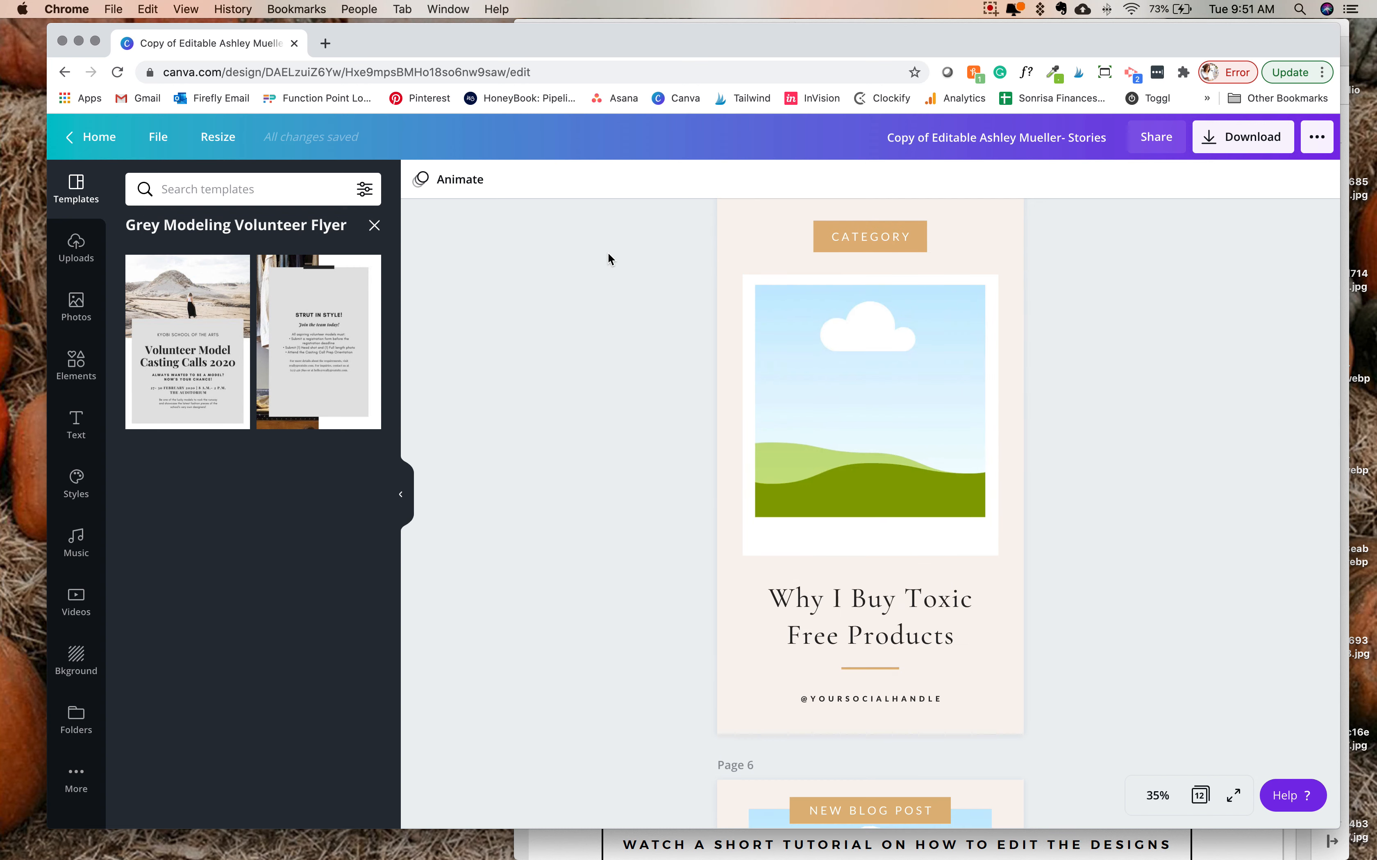
{"action": "scroll", "coordinate": [608, 259], "scroll_direction": "up", "scroll_amount": 20}
{"action": "scroll", "coordinate": [608, 259], "scroll_direction": "up", "scroll_amount": 20}
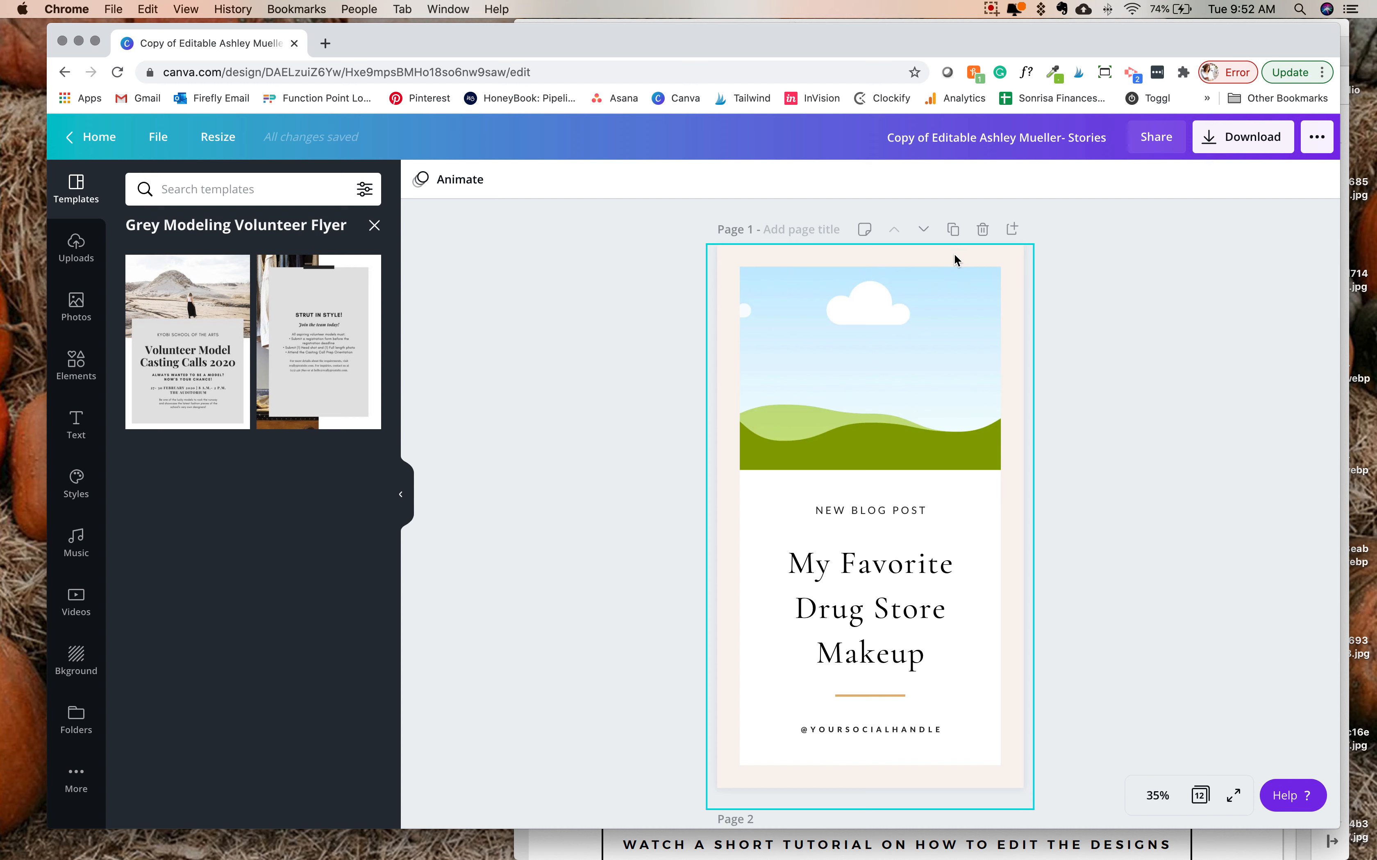
{"action": "left_click", "coordinate": [961, 269]}
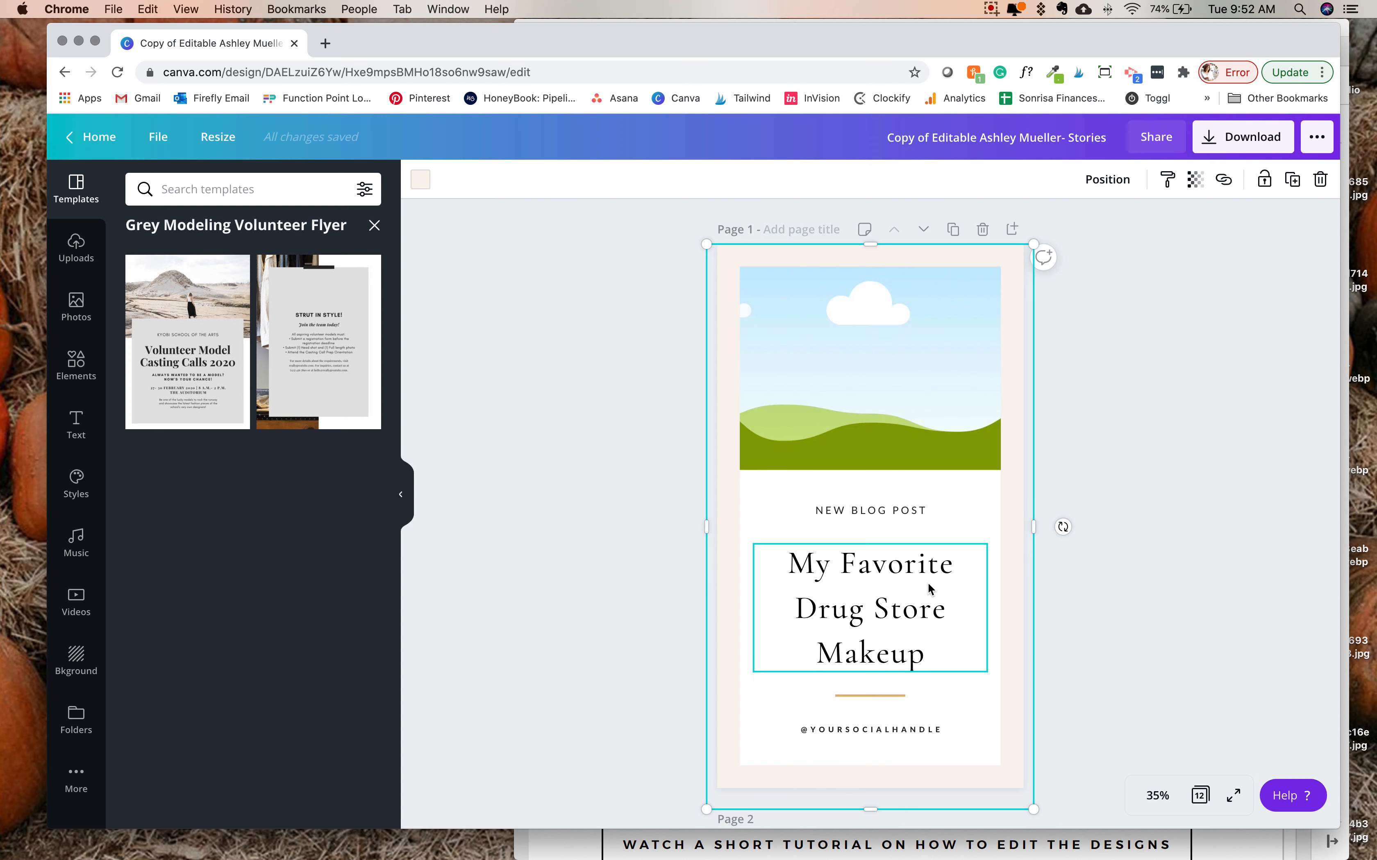
{"action": "left_click", "coordinate": [905, 594]}
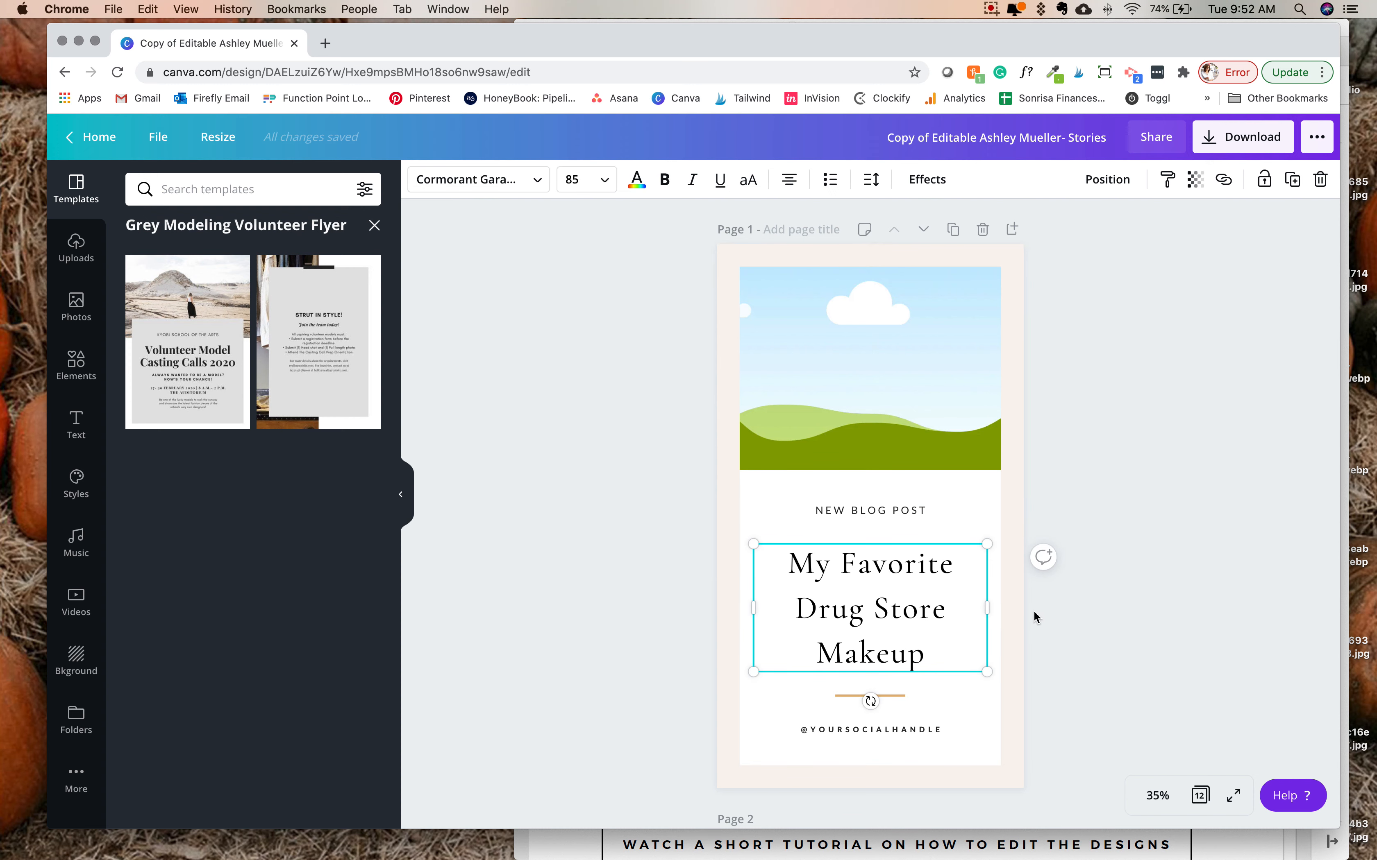
- Examine the color options for page 1's outer frame, including the hex code field for a custom color
{"action": "left_click", "coordinate": [1021, 623]}
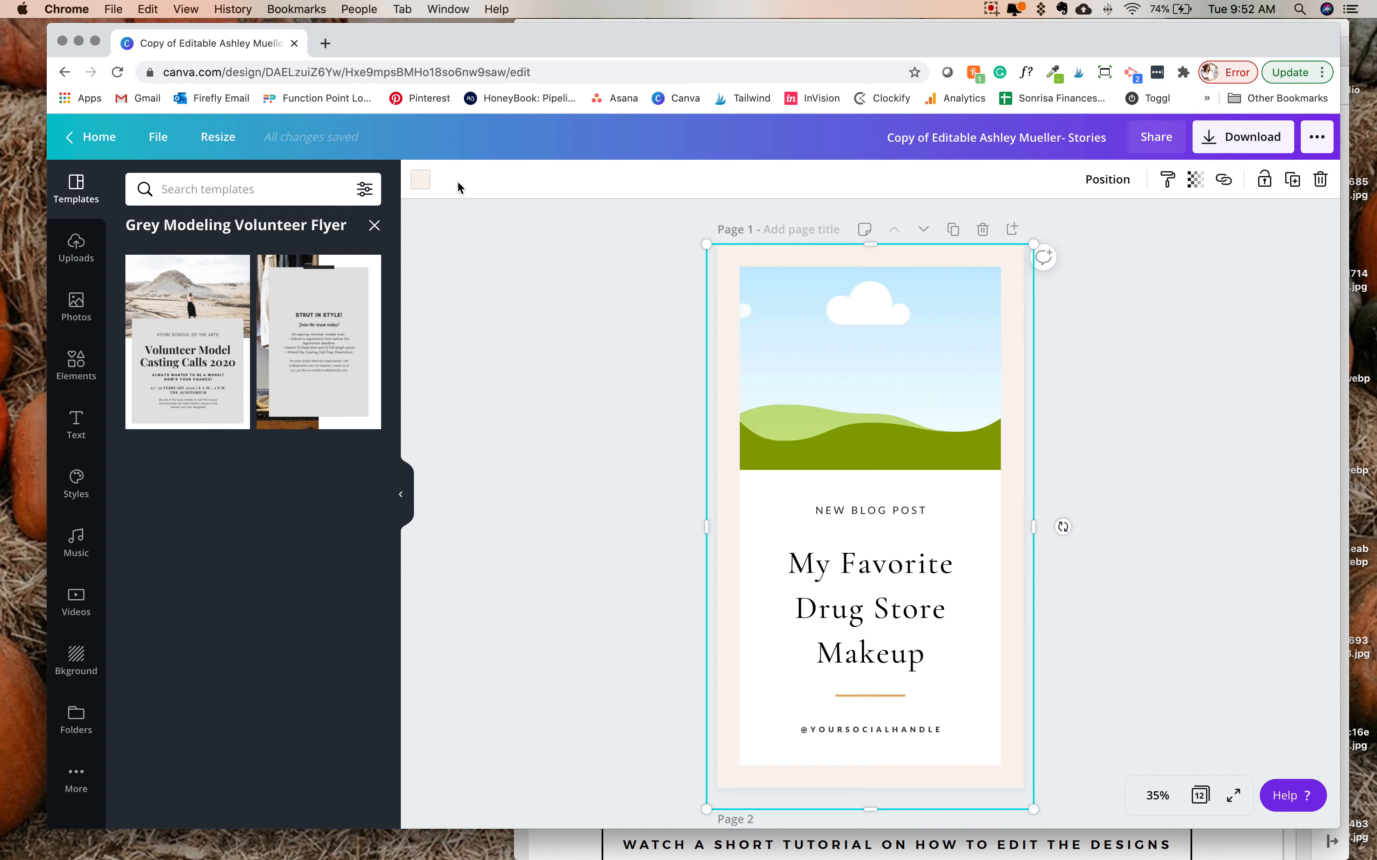
{"action": "left_click", "coordinate": [419, 181]}
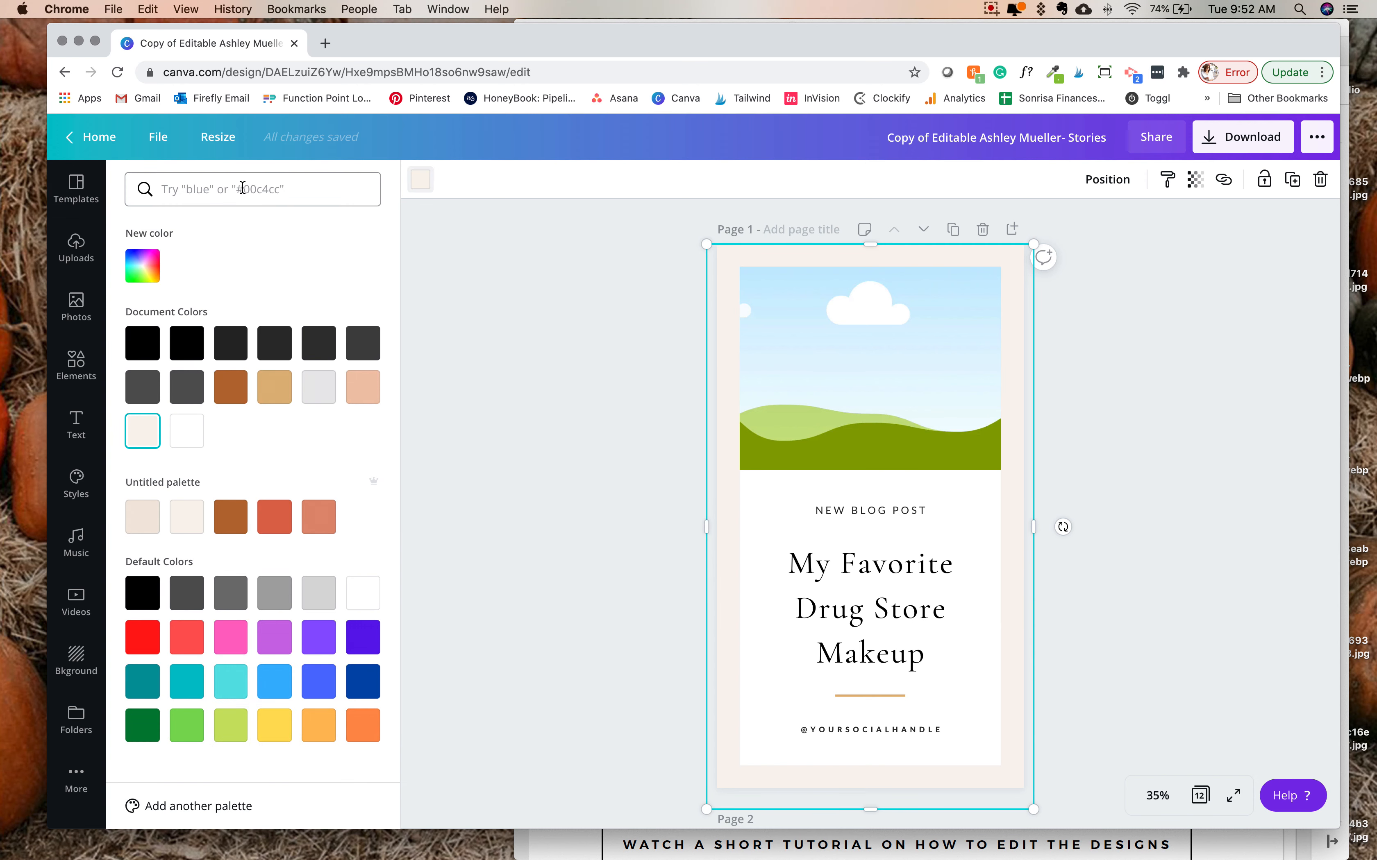
{"action": "left_click", "coordinate": [142, 266]}
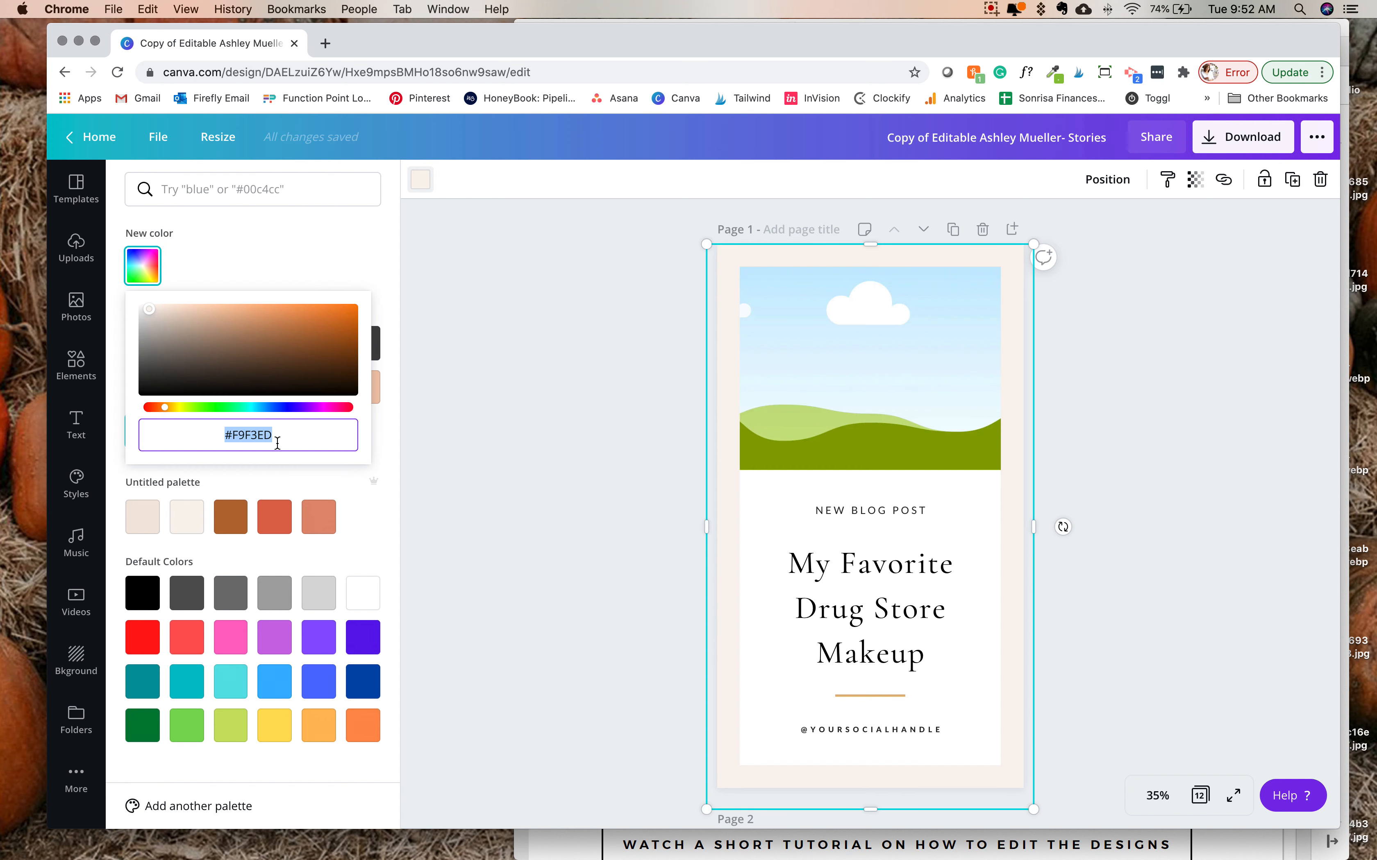
{"action": "left_click_drag", "start_coordinate": [237, 435], "coordinate": [339, 436]}
{"action": "left_click_drag", "start_coordinate": [232, 437], "coordinate": [342, 456]}
{"action": "left_click", "coordinate": [353, 487]}
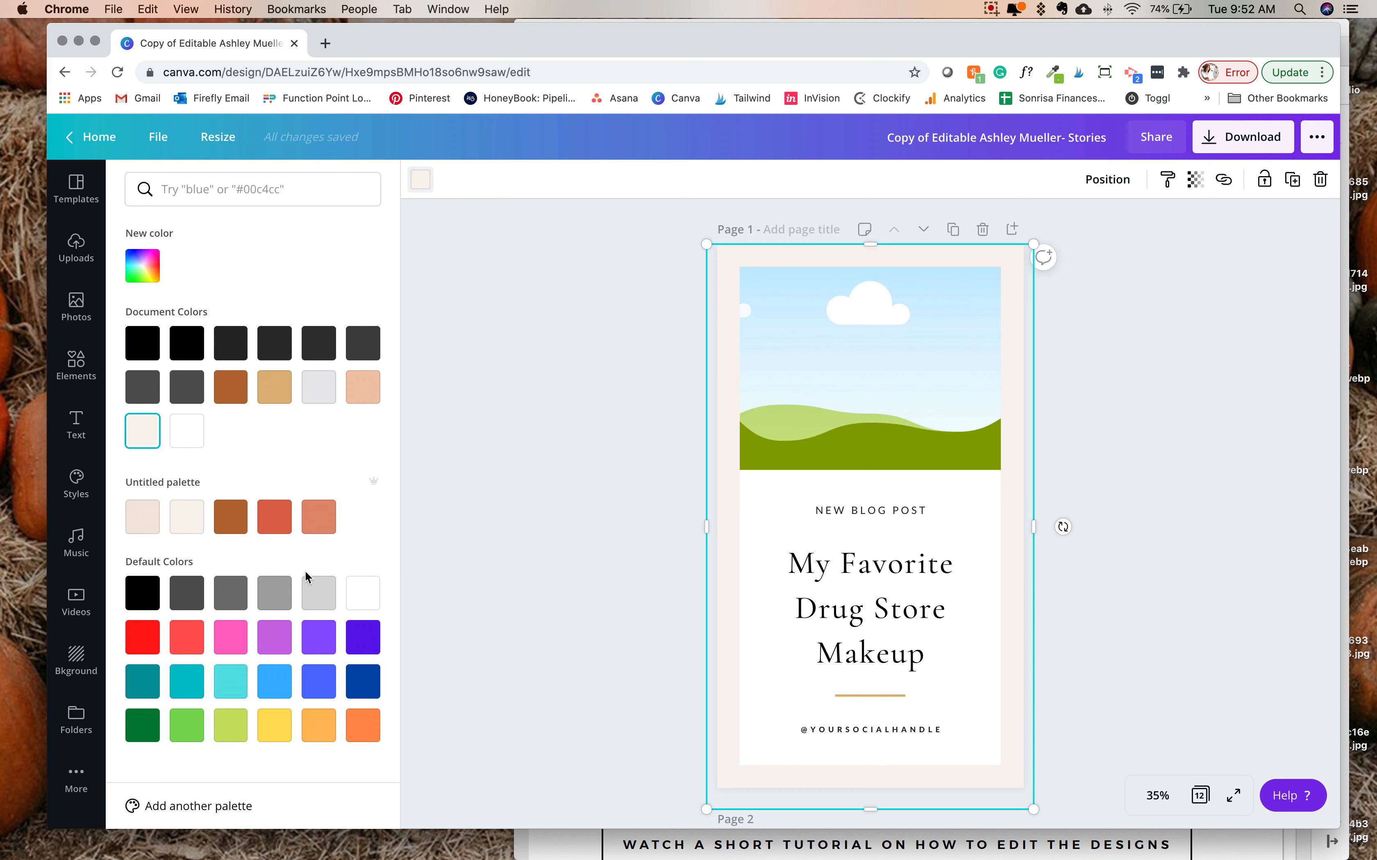
- Check the Brand Kit color palettes, return to the design and fill page 1's outer frame with tan #dfb77c
{"action": "left_click", "coordinate": [208, 806]}
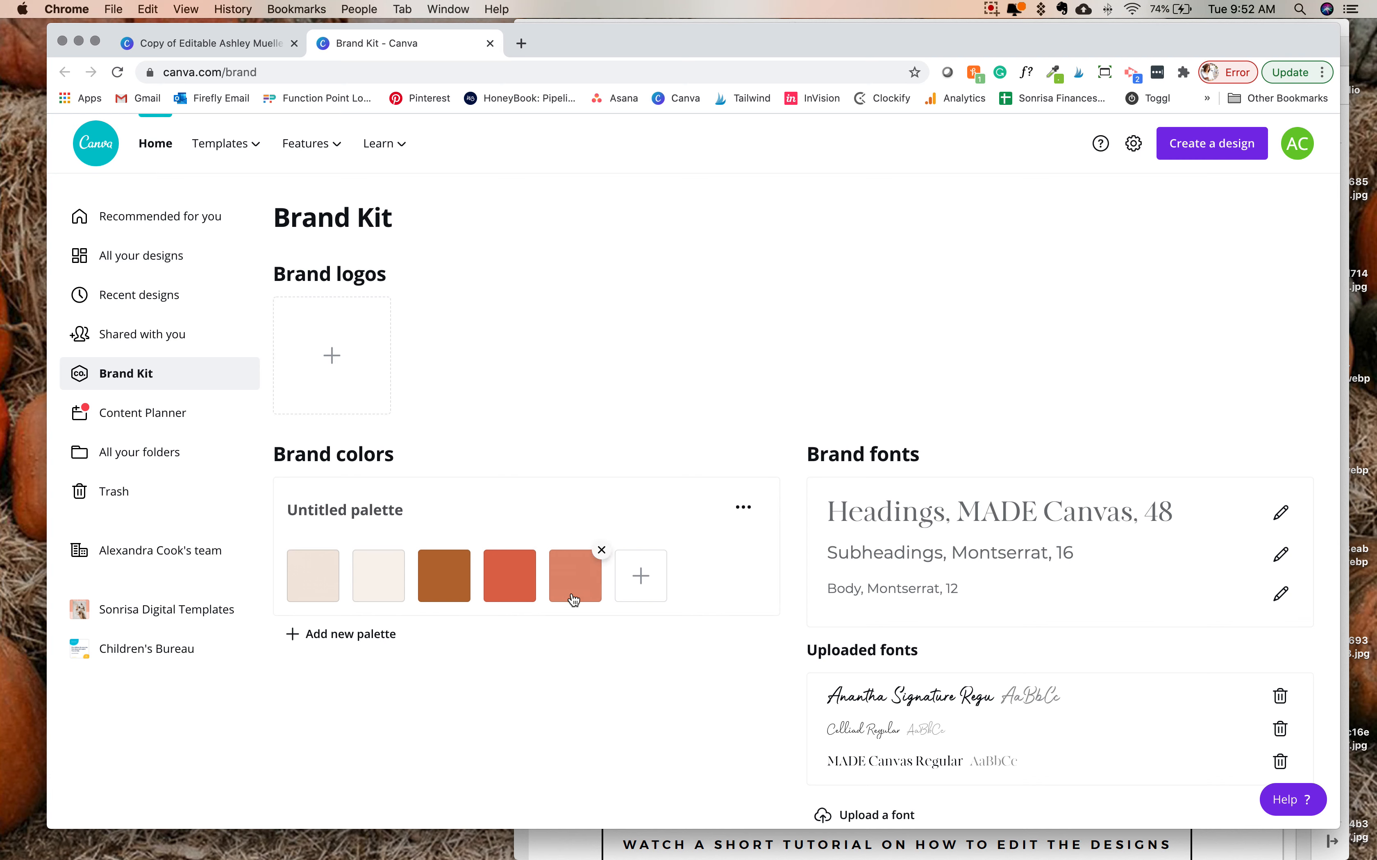
{"action": "left_click", "coordinate": [221, 46]}
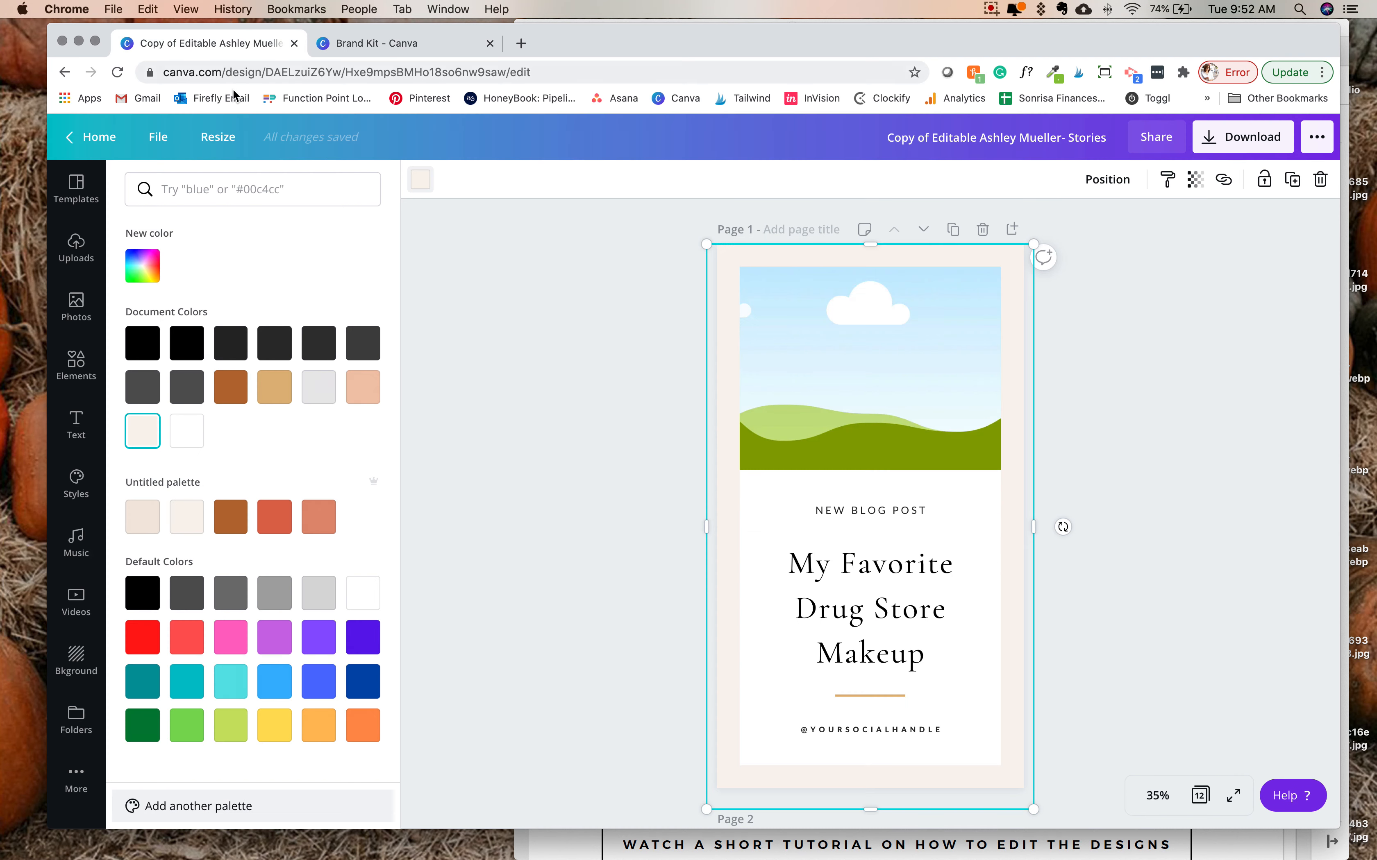
{"action": "left_click", "coordinate": [270, 390]}
{"action": "left_click", "coordinate": [578, 420]}
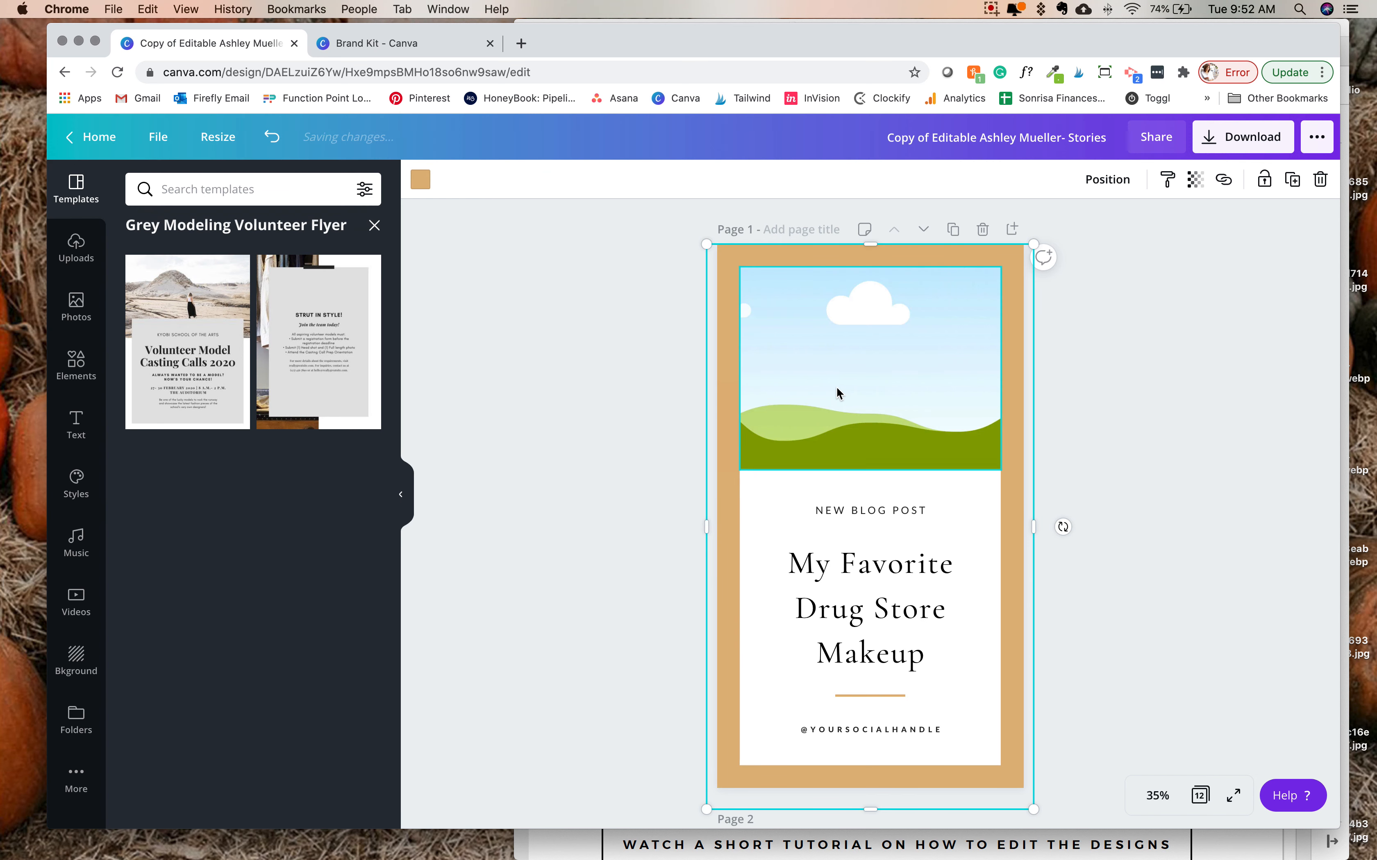
- Replace page 1's heading with "My Favorite Websites" and move it down closer to the gold line
{"action": "left_click", "coordinate": [854, 394]}
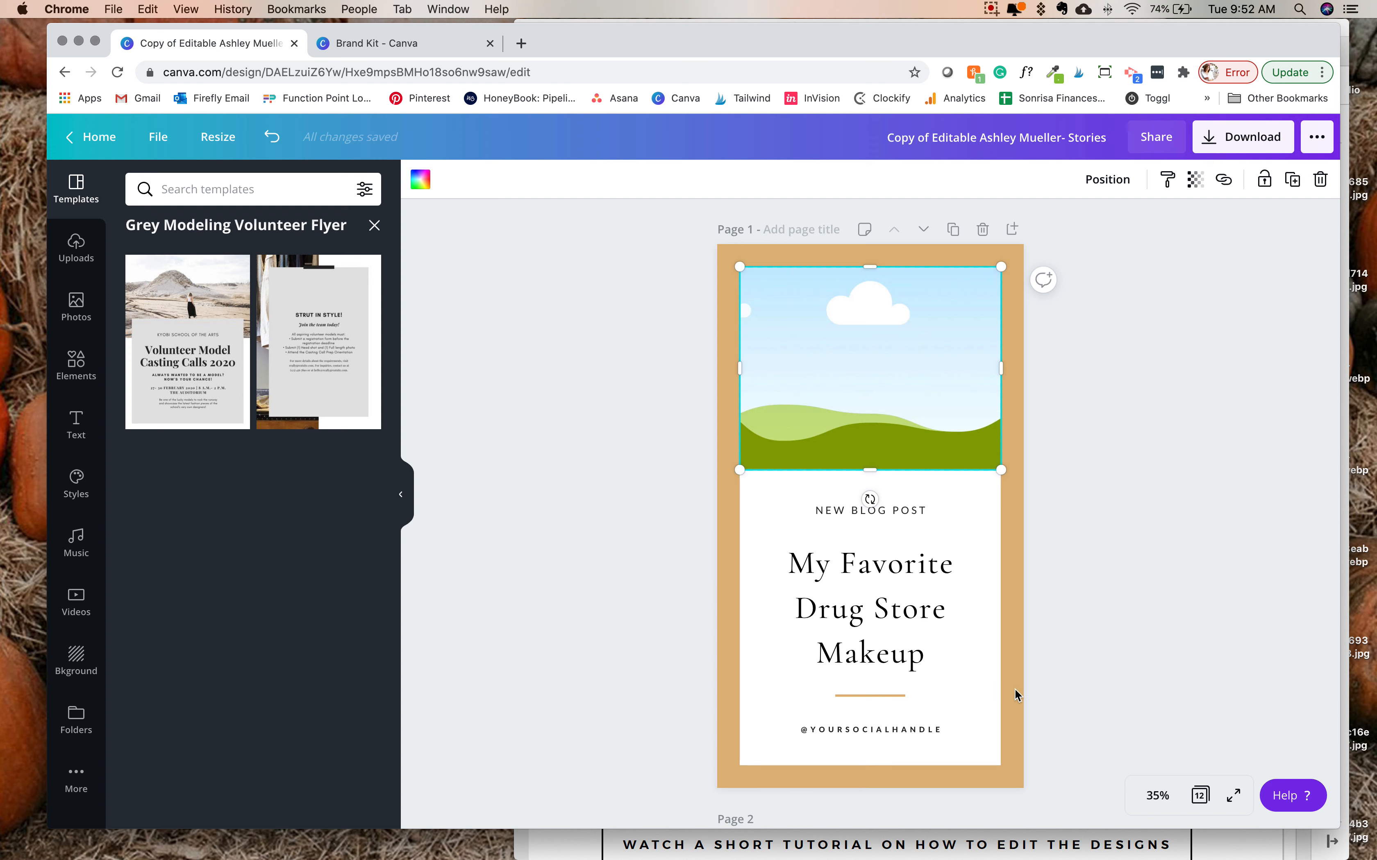
{"action": "left_click", "coordinate": [834, 566]}
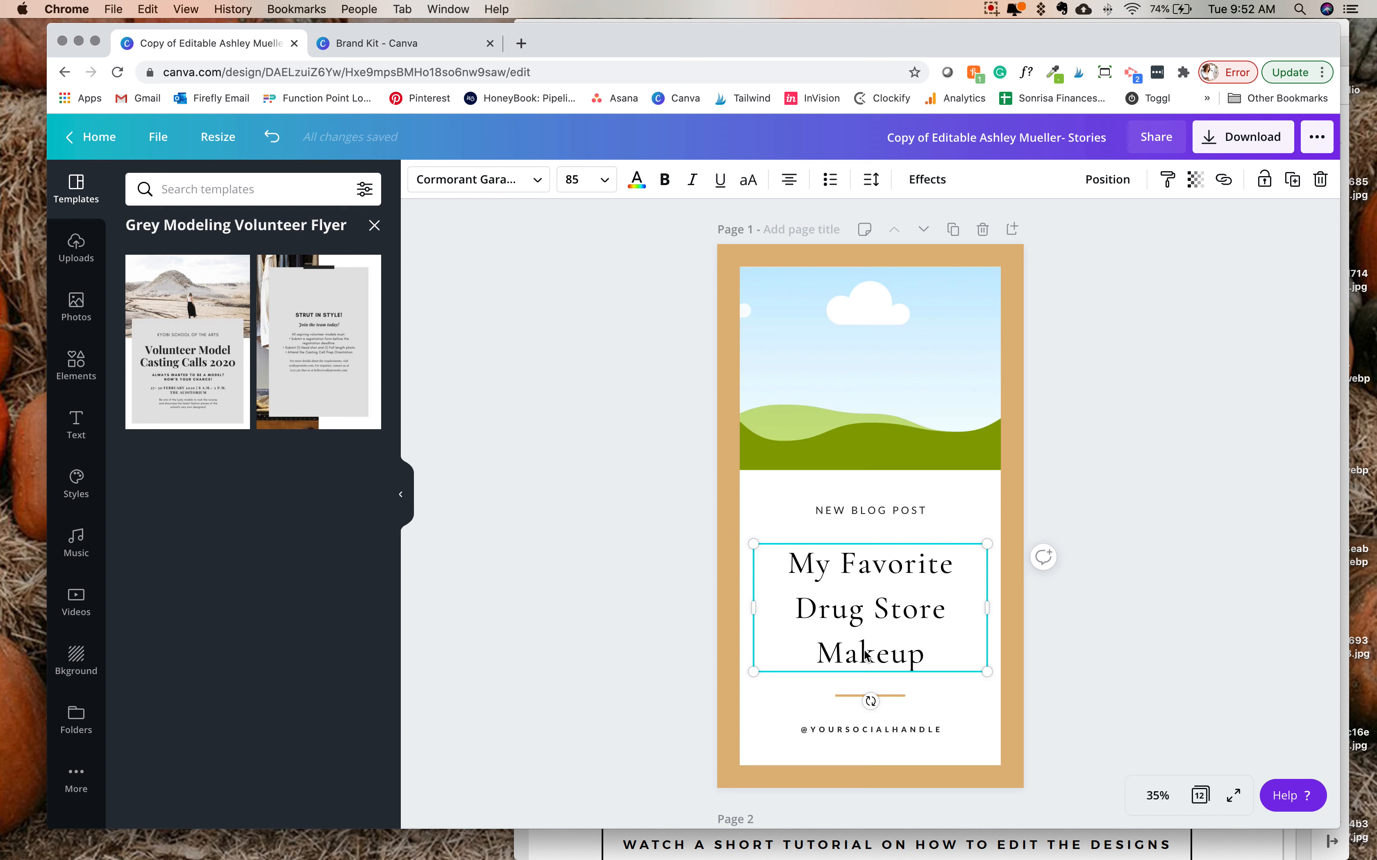
{"action": "double_click", "coordinate": [903, 656]}
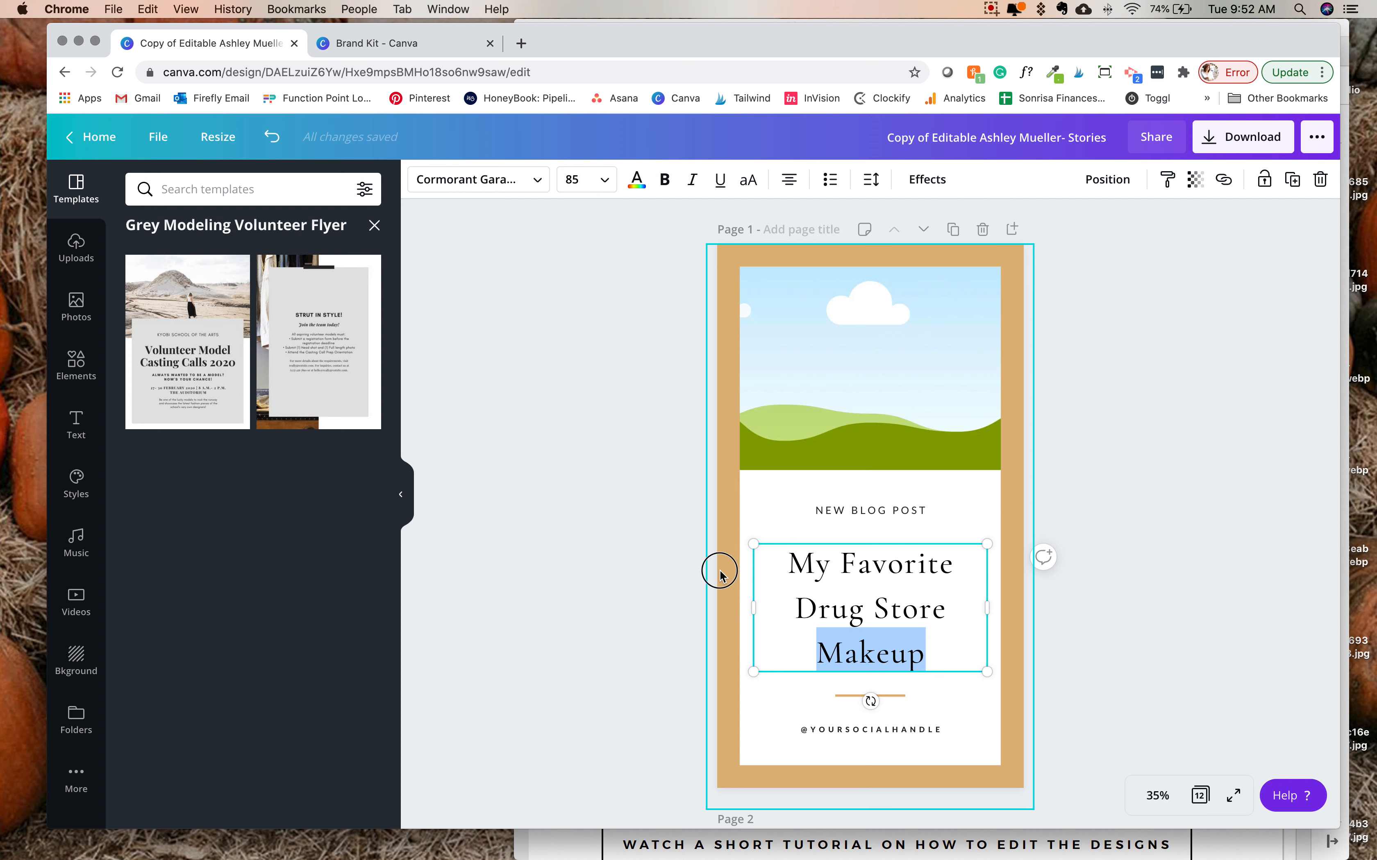
{"action": "triple_click", "coordinate": [851, 572]}
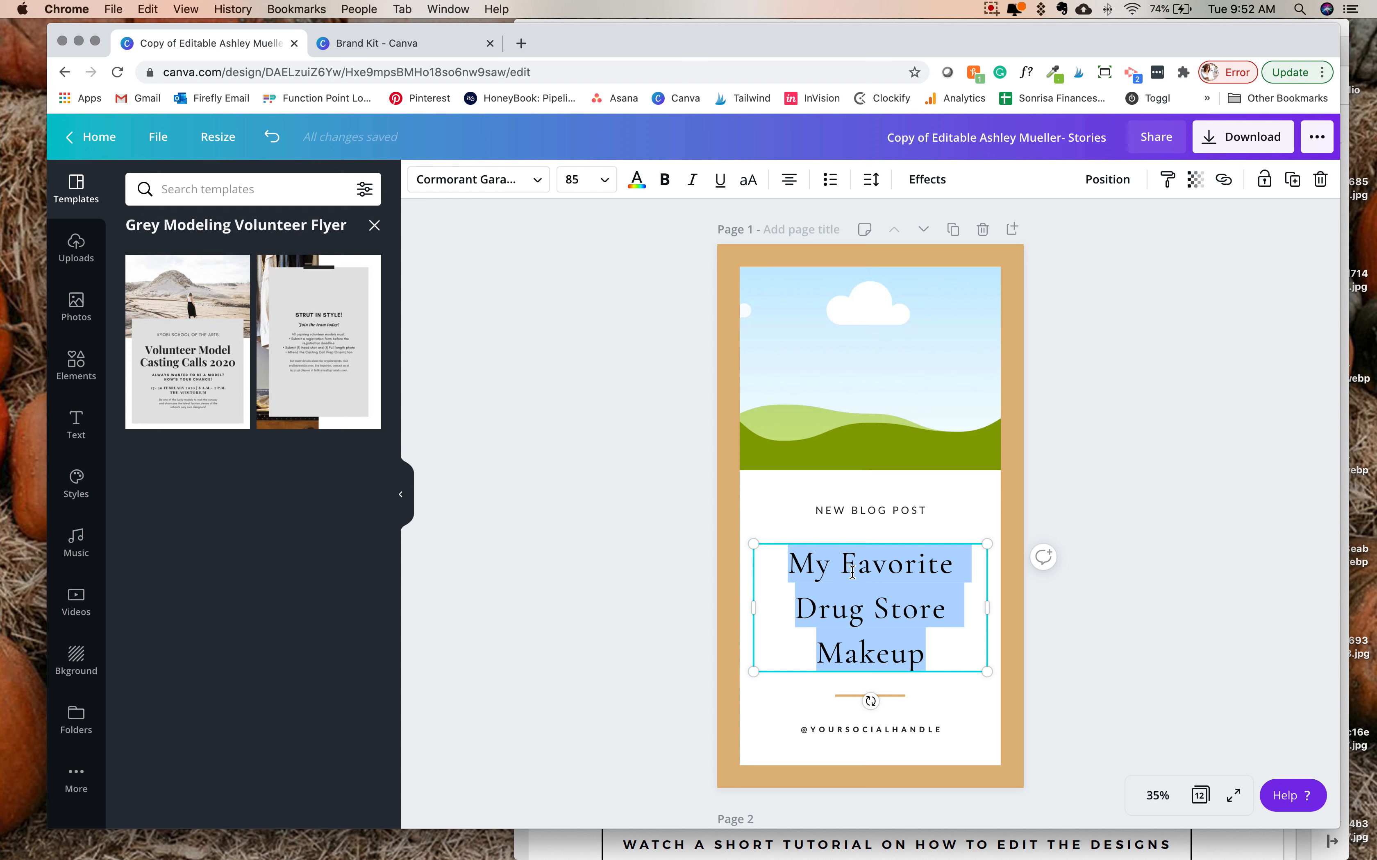
{"action": "type", "text": "My Fabo"}
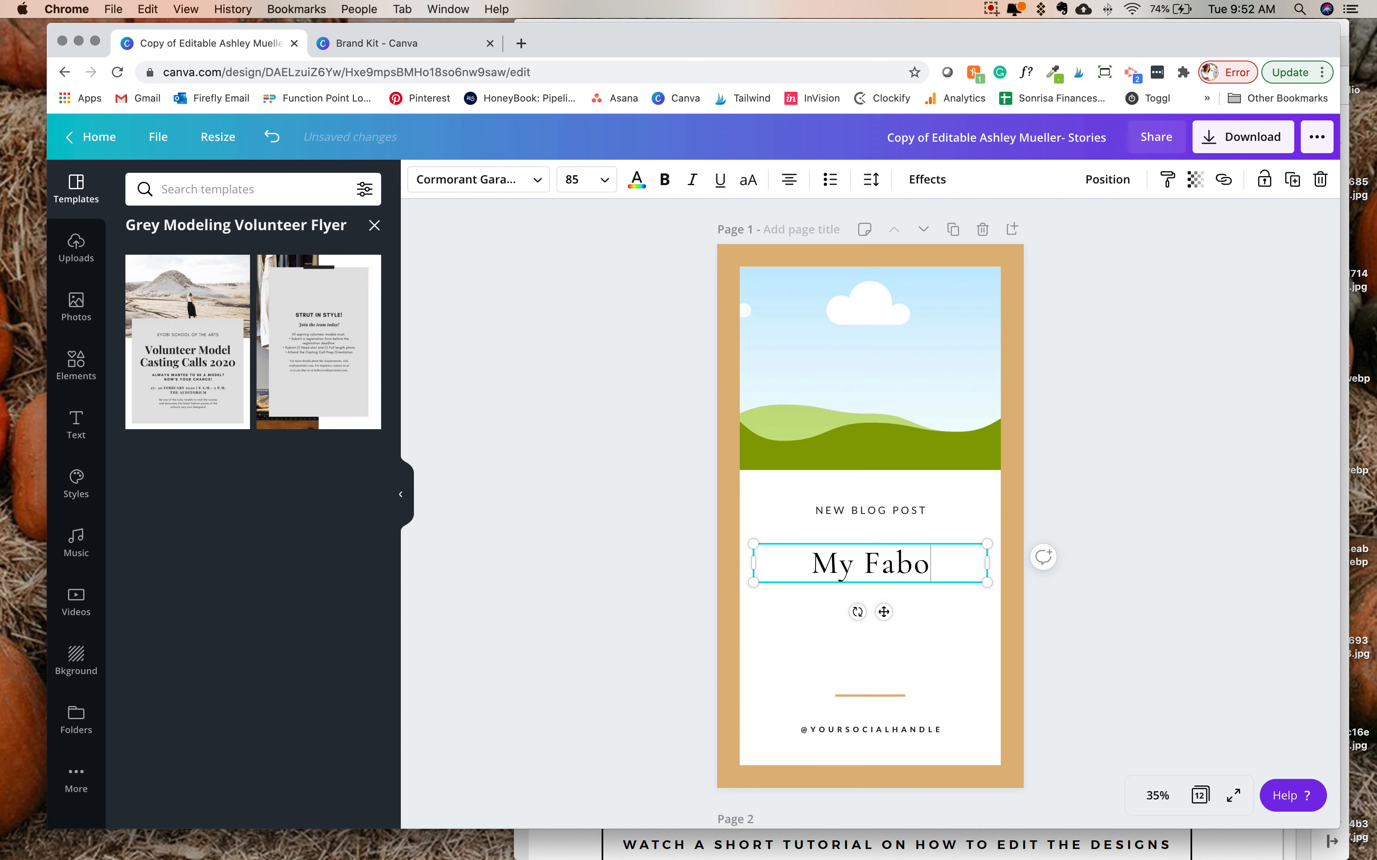
{"action": "key", "text": "BackSpace"}
{"action": "key", "text": "BackSpace"}
{"action": "type", "text": "vorite "}
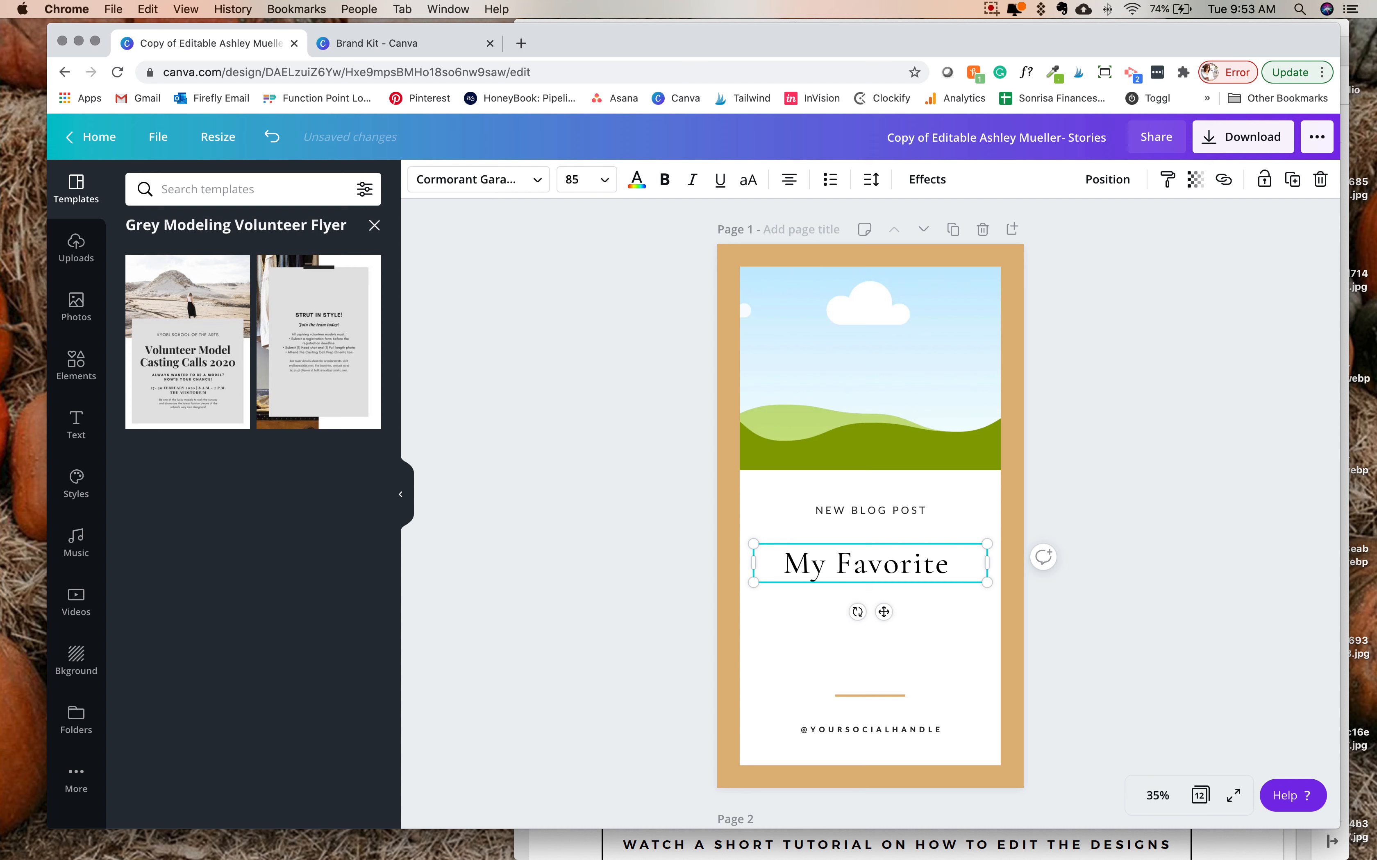
{"action": "type", "text": "Websites"}
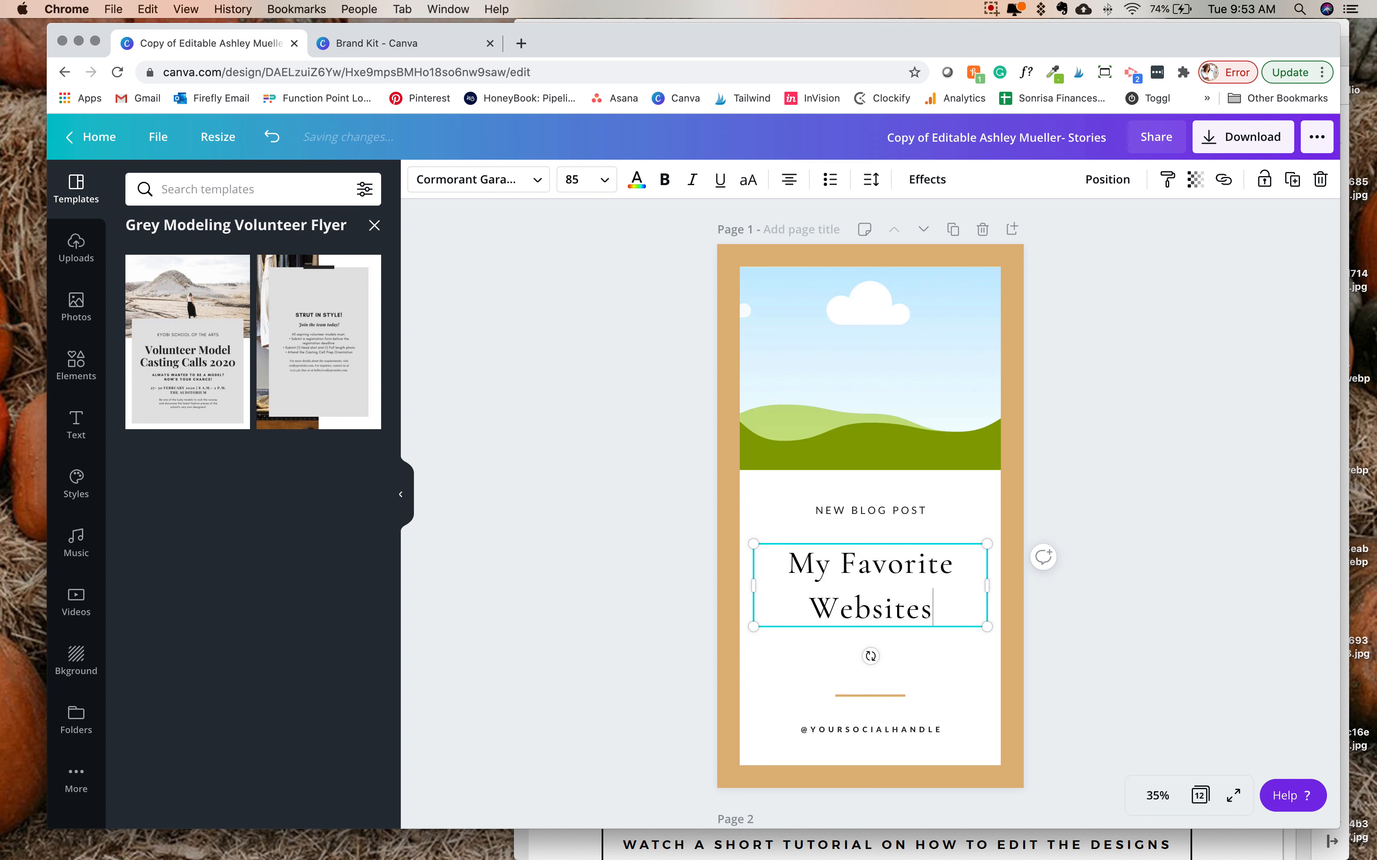
{"action": "left_click", "coordinate": [634, 542]}
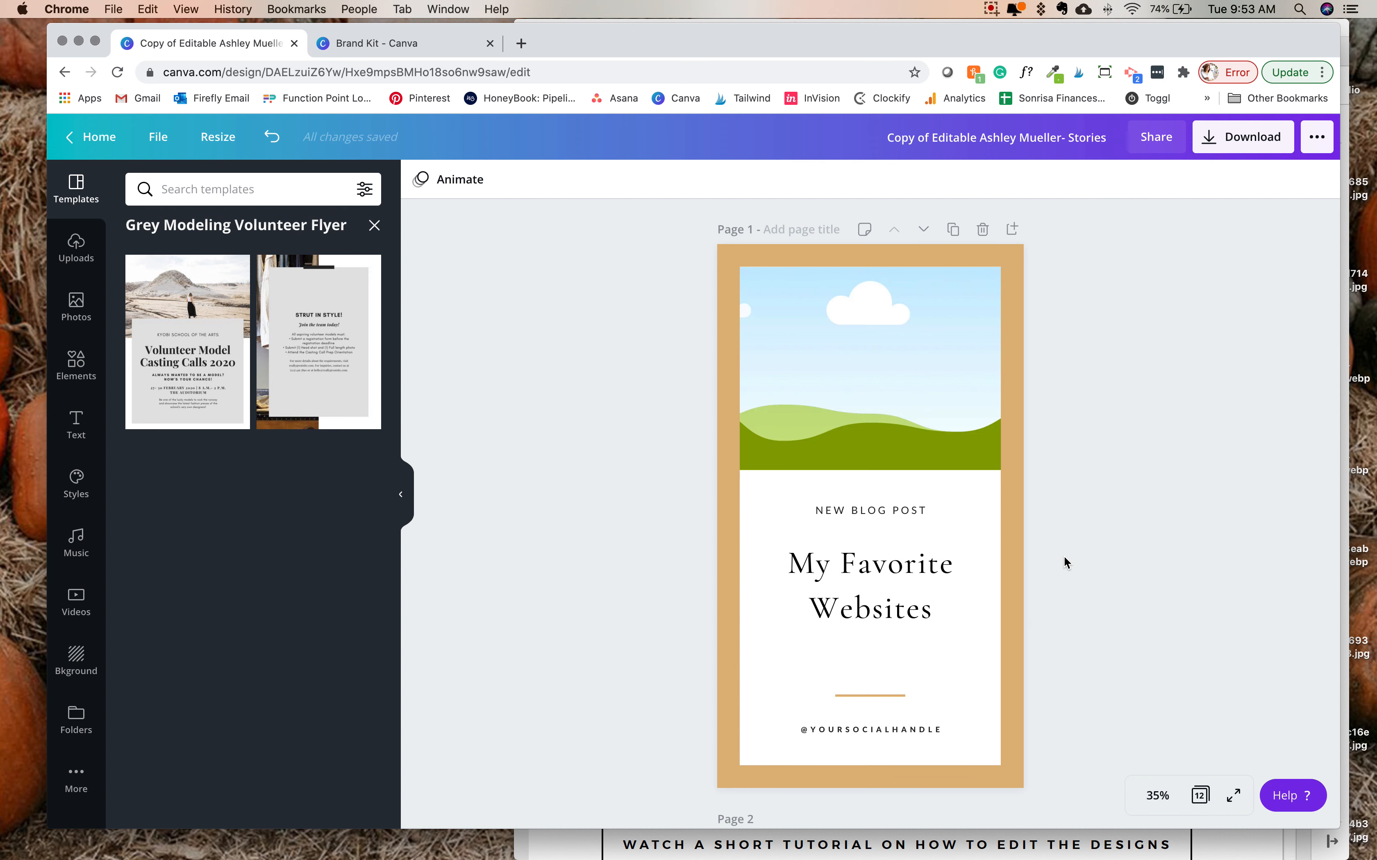
{"action": "left_click_drag", "start_coordinate": [842, 584], "coordinate": [910, 617]}
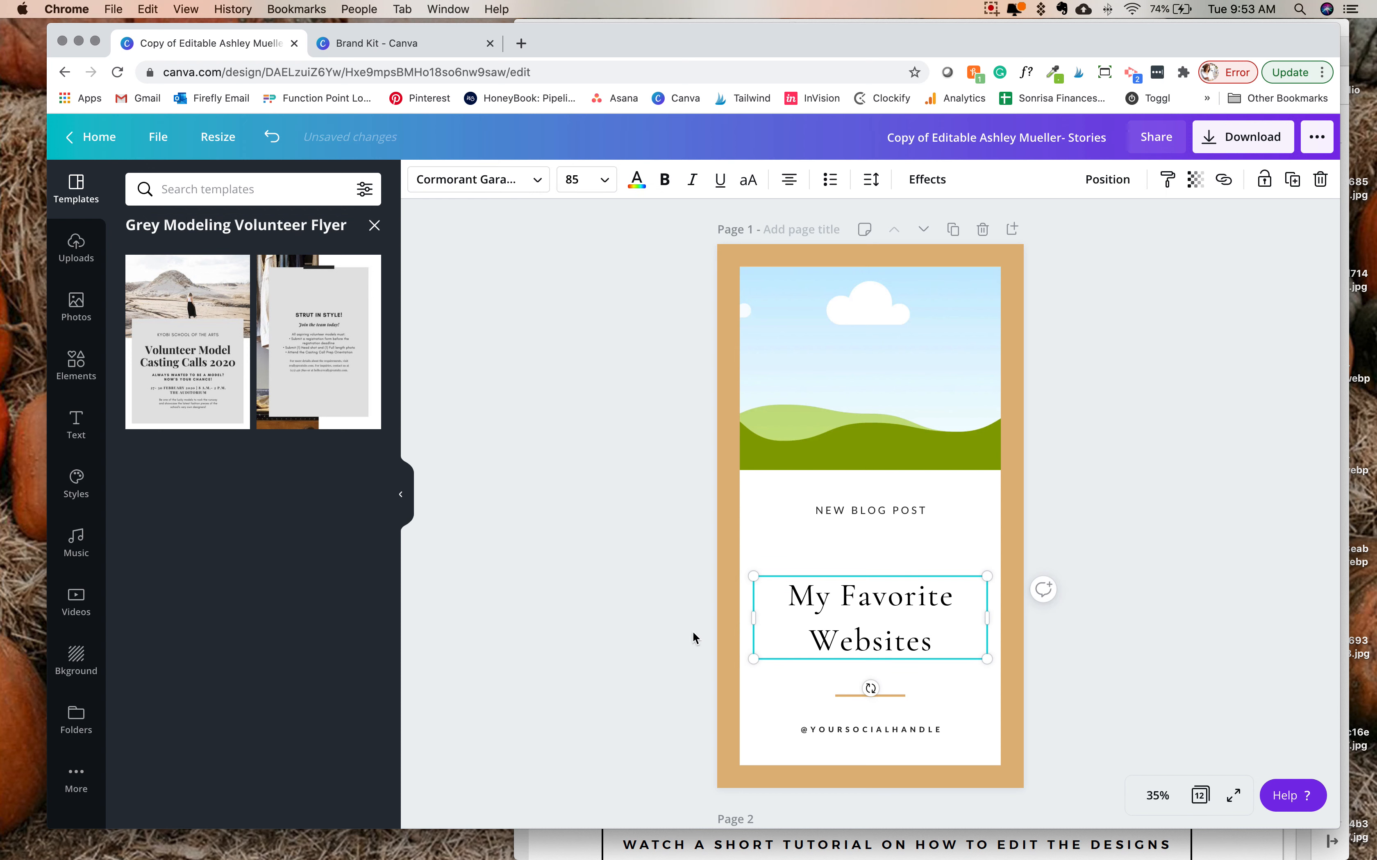
{"action": "left_click", "coordinate": [902, 731]}
{"action": "left_click", "coordinate": [923, 732]}
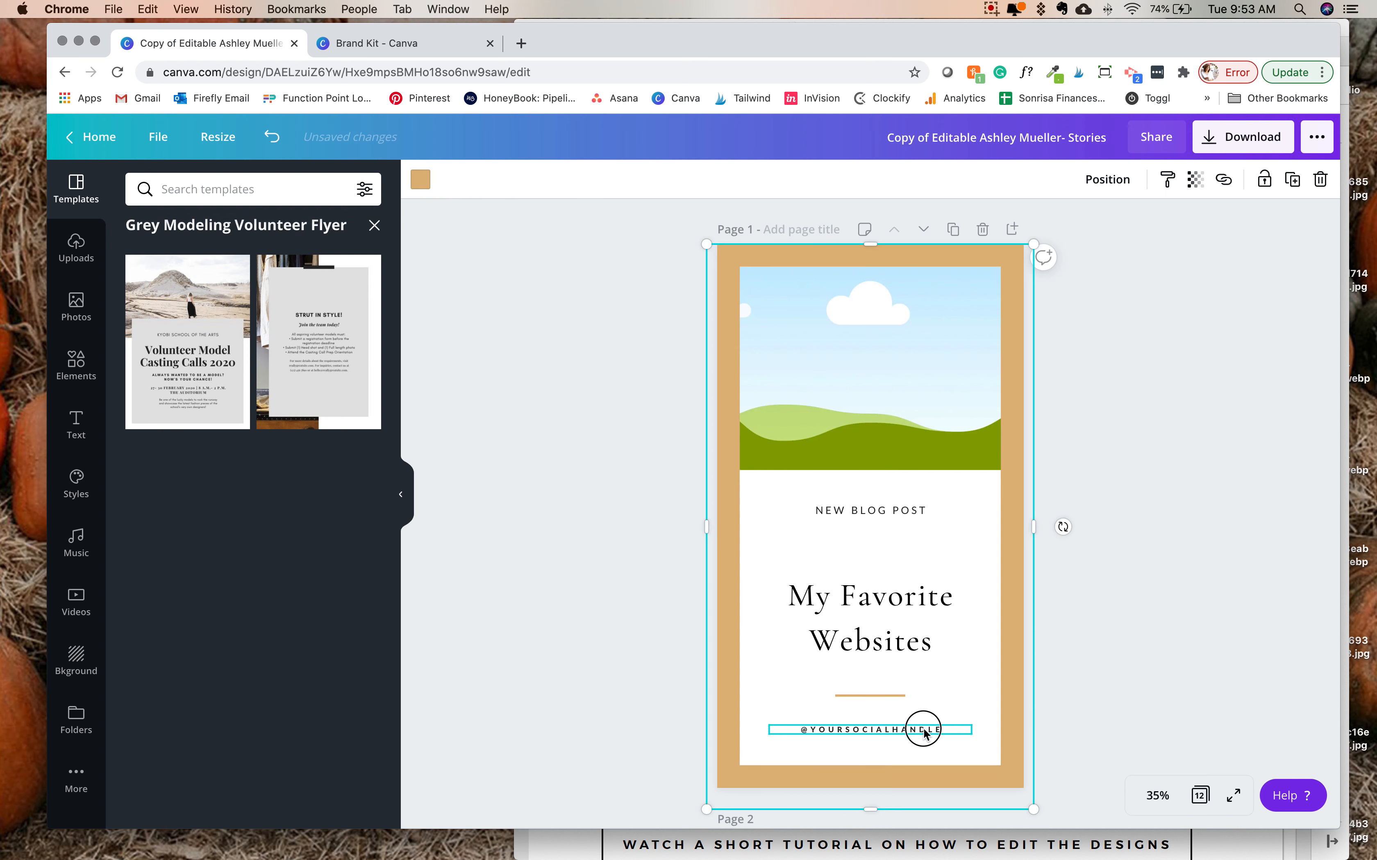
{"action": "left_click_drag", "start_coordinate": [943, 729], "coordinate": [812, 729]}
{"action": "type", "text": "SON"}
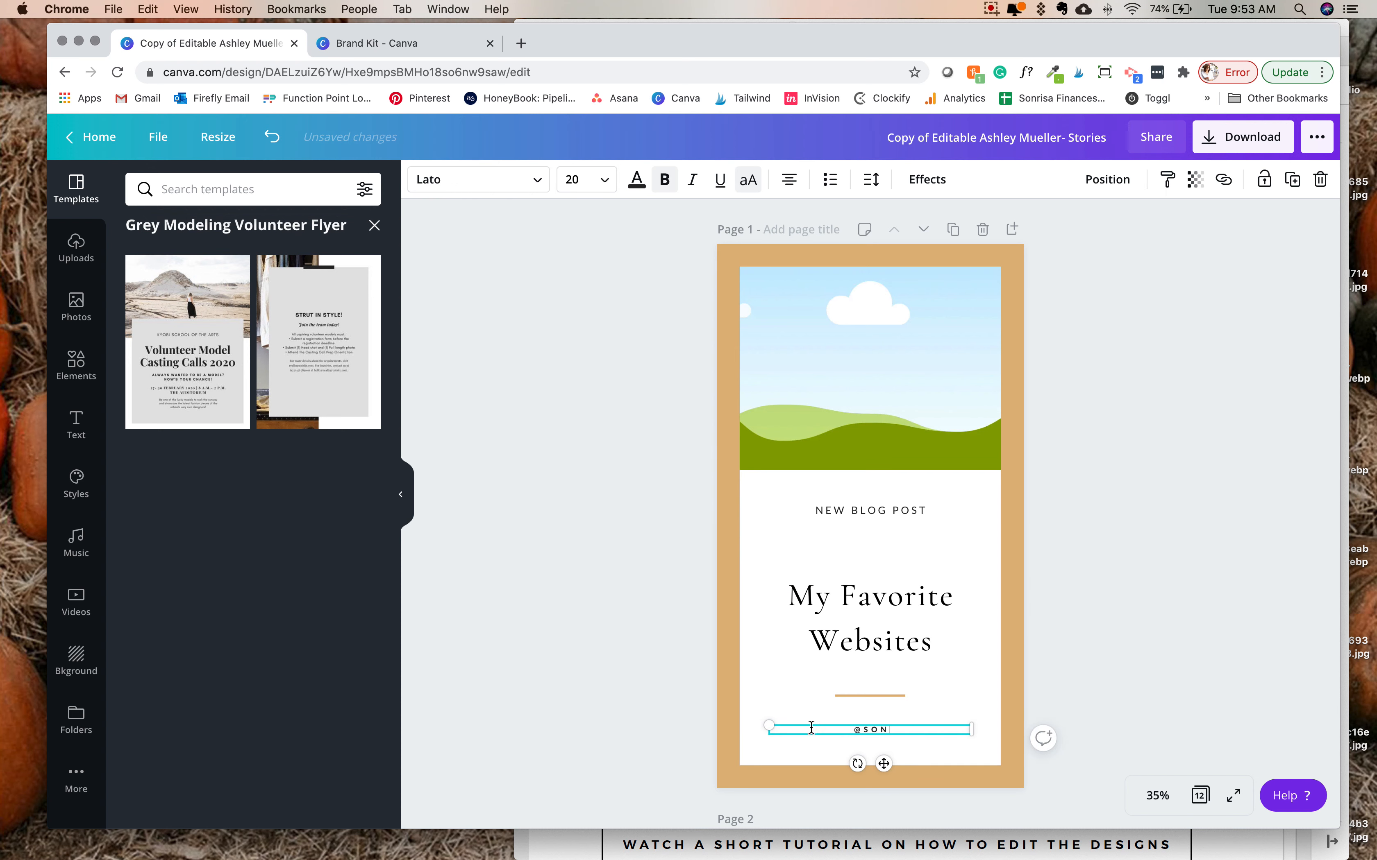
{"action": "type", "text": "RISASTUDIO"}
- Change the "NEW BLOG POST" label to "DESIGN", moving it down and the heading slightly up to balance the spacing
{"action": "left_click", "coordinate": [889, 508]}
{"action": "double_click", "coordinate": [891, 509]}
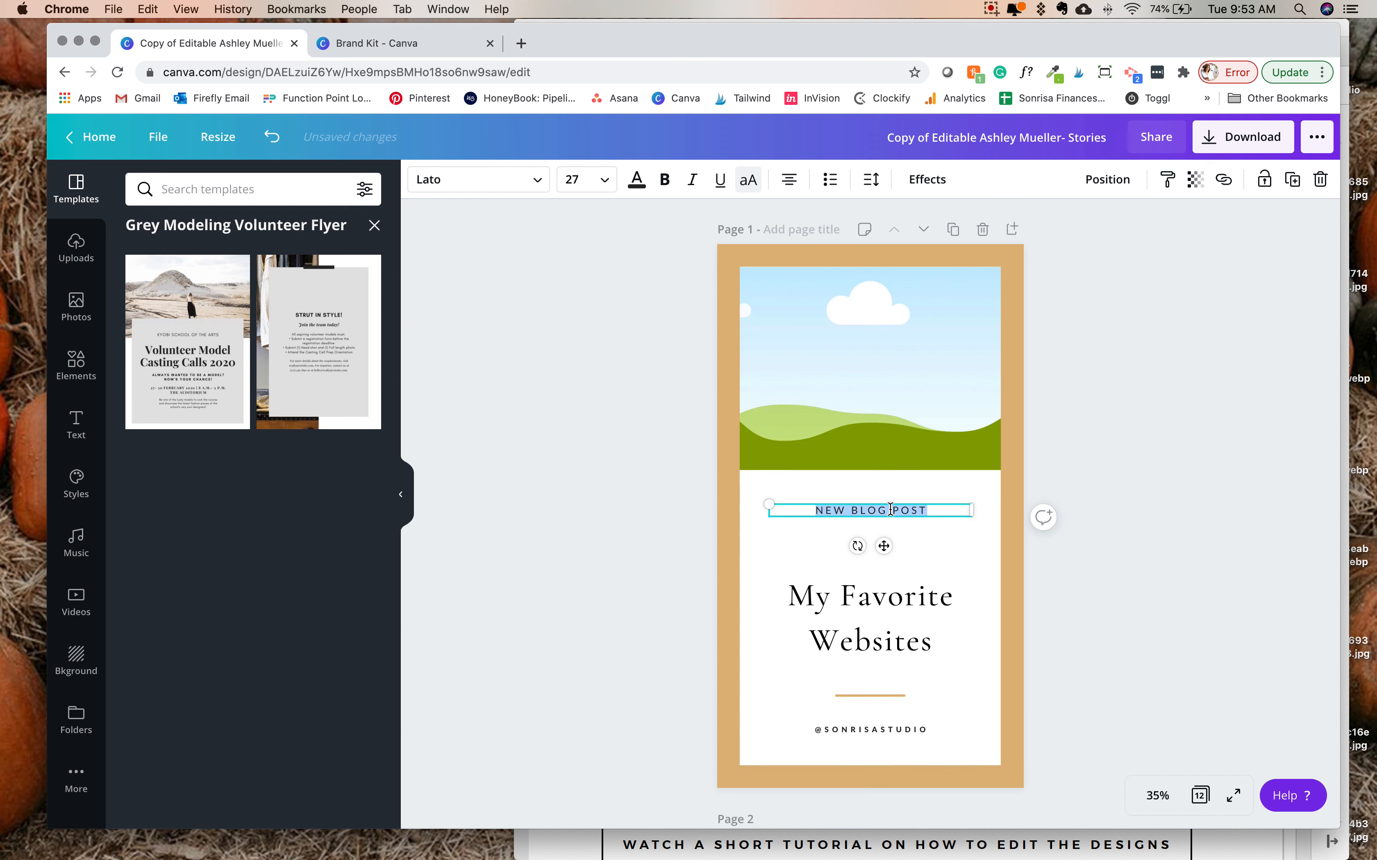
{"action": "type", "text": "DESIGN"}
{"action": "left_click", "coordinate": [592, 544]}
{"action": "left_click_drag", "start_coordinate": [882, 509], "coordinate": [882, 527]}
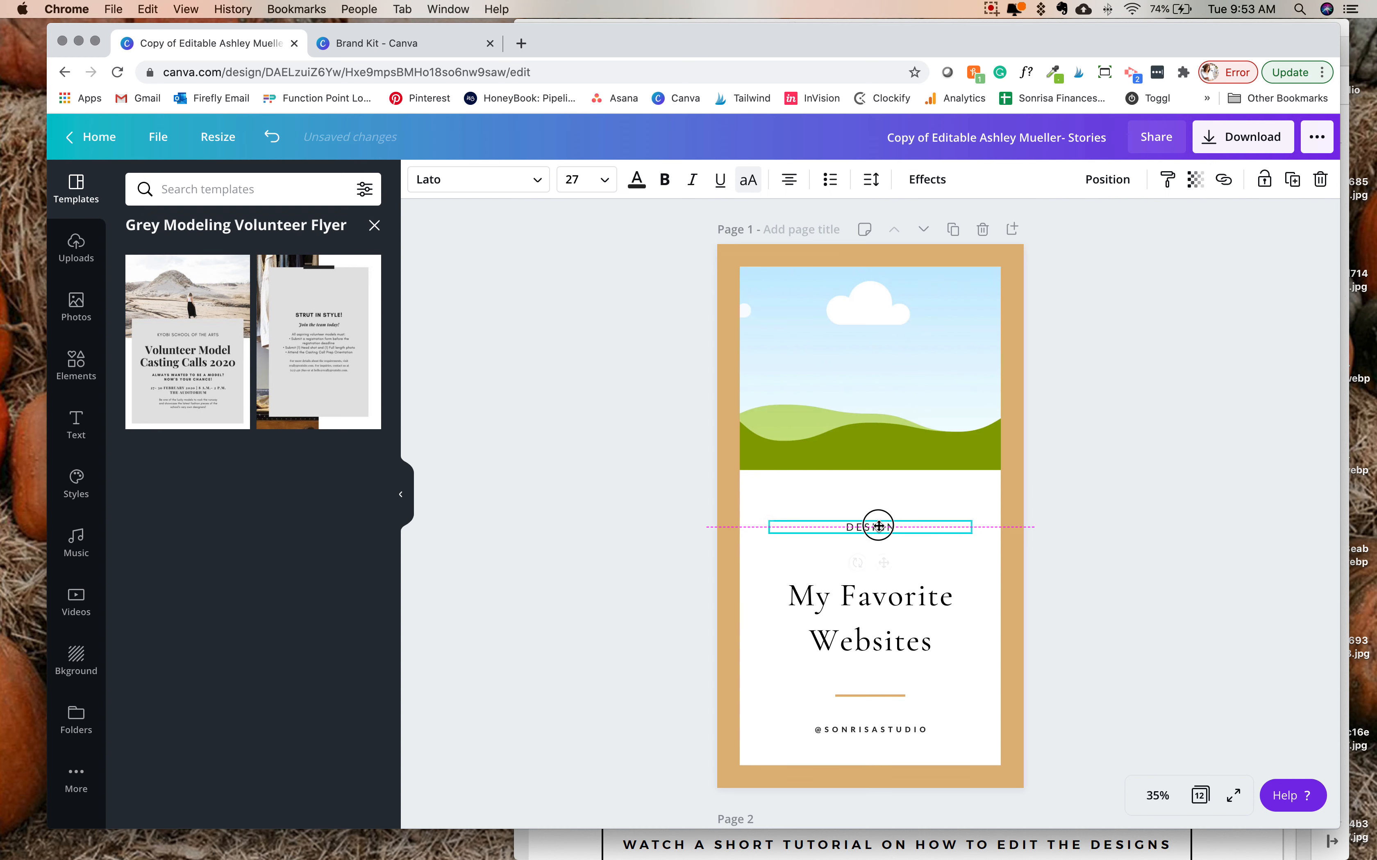
{"action": "left_click_drag", "start_coordinate": [924, 613], "coordinate": [924, 606]}
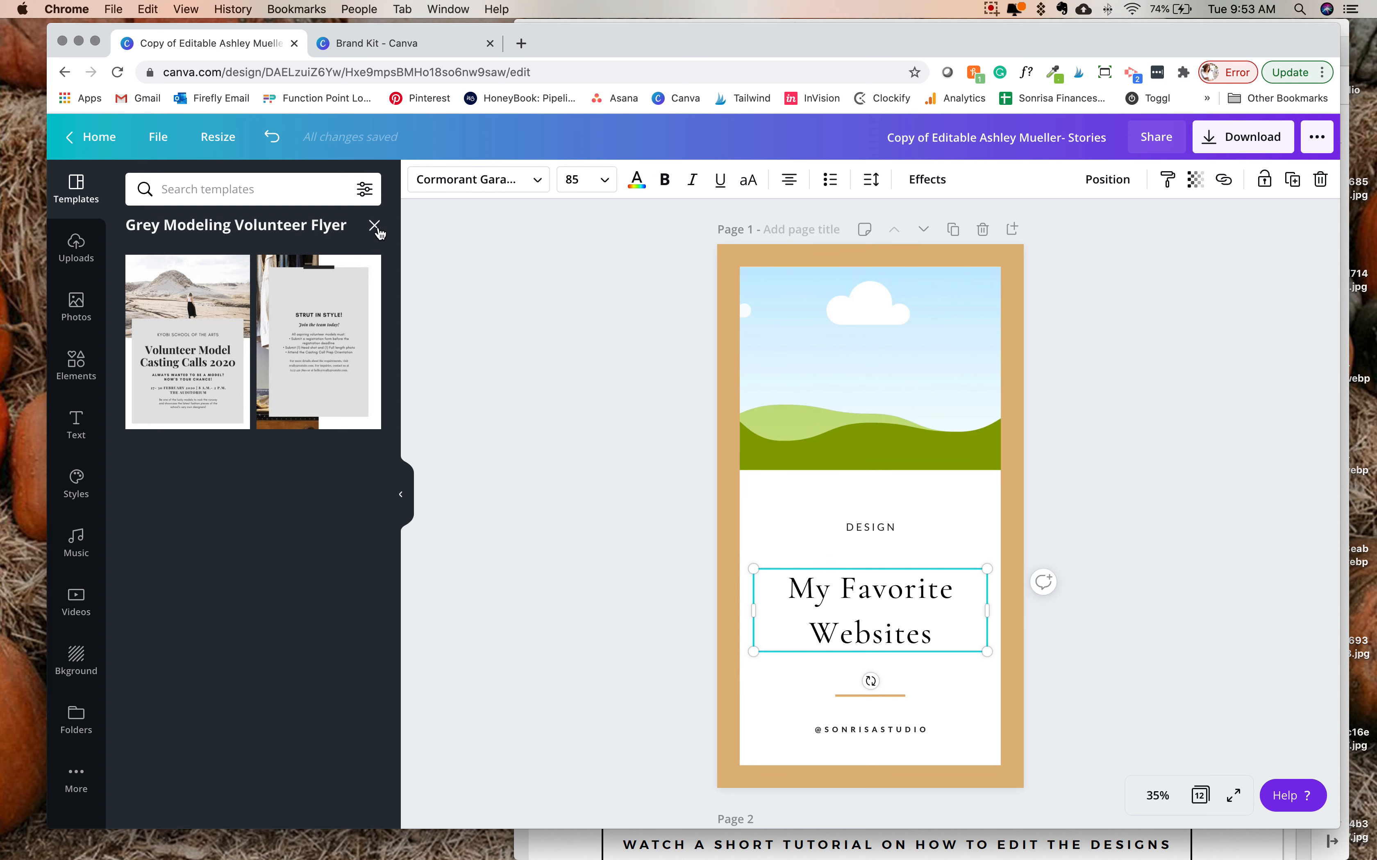
- Close the flyer template results and browse the fonts available for the "My Favorite Websites" heading
{"action": "left_click", "coordinate": [374, 226]}
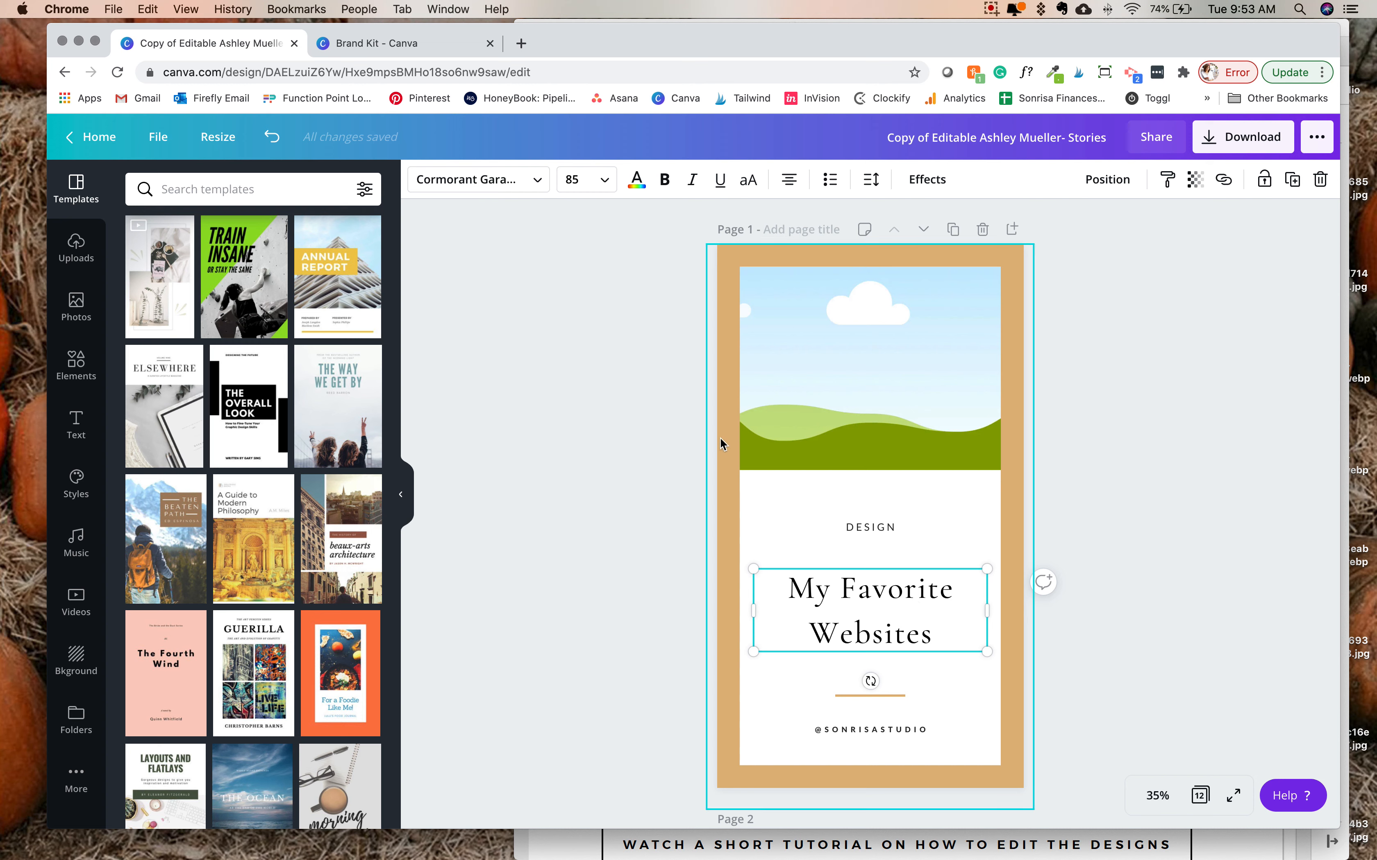
{"action": "left_click", "coordinate": [540, 182]}
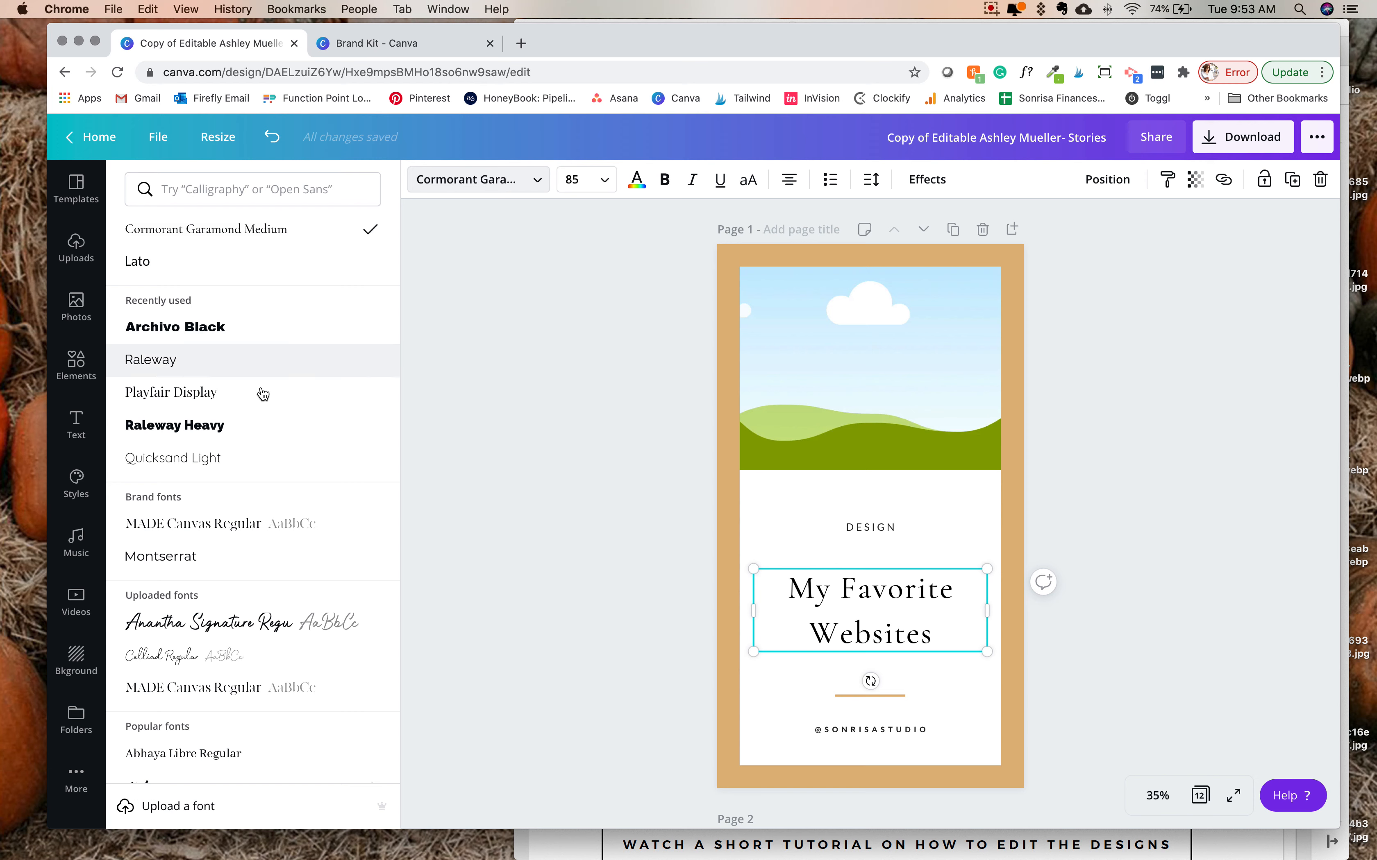
{"action": "scroll", "coordinate": [250, 455], "scroll_direction": "down", "scroll_amount": 9}
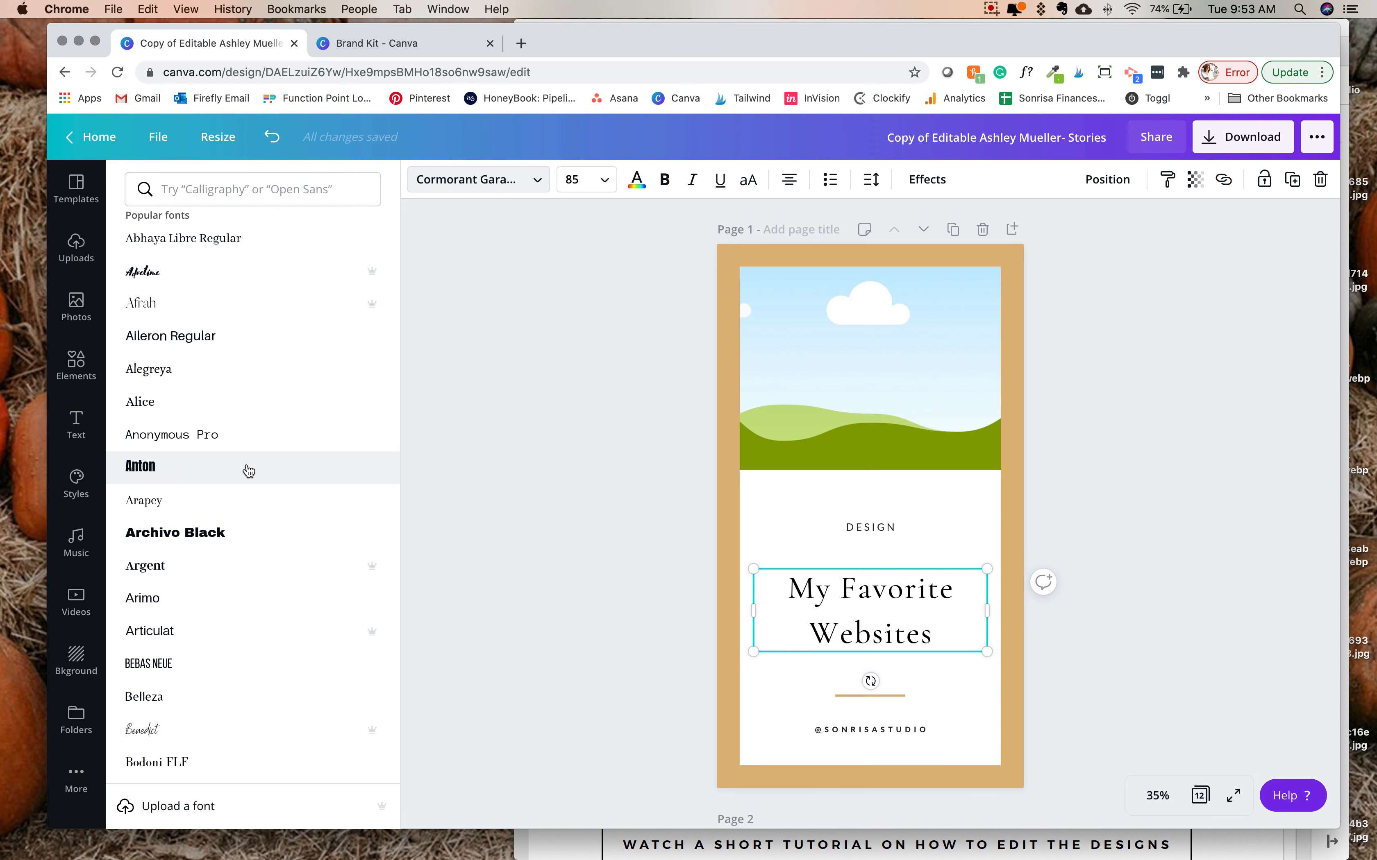
{"action": "scroll", "coordinate": [249, 471], "scroll_direction": "down", "scroll_amount": 6}
{"action": "scroll", "coordinate": [249, 471], "scroll_direction": "down", "scroll_amount": 2}
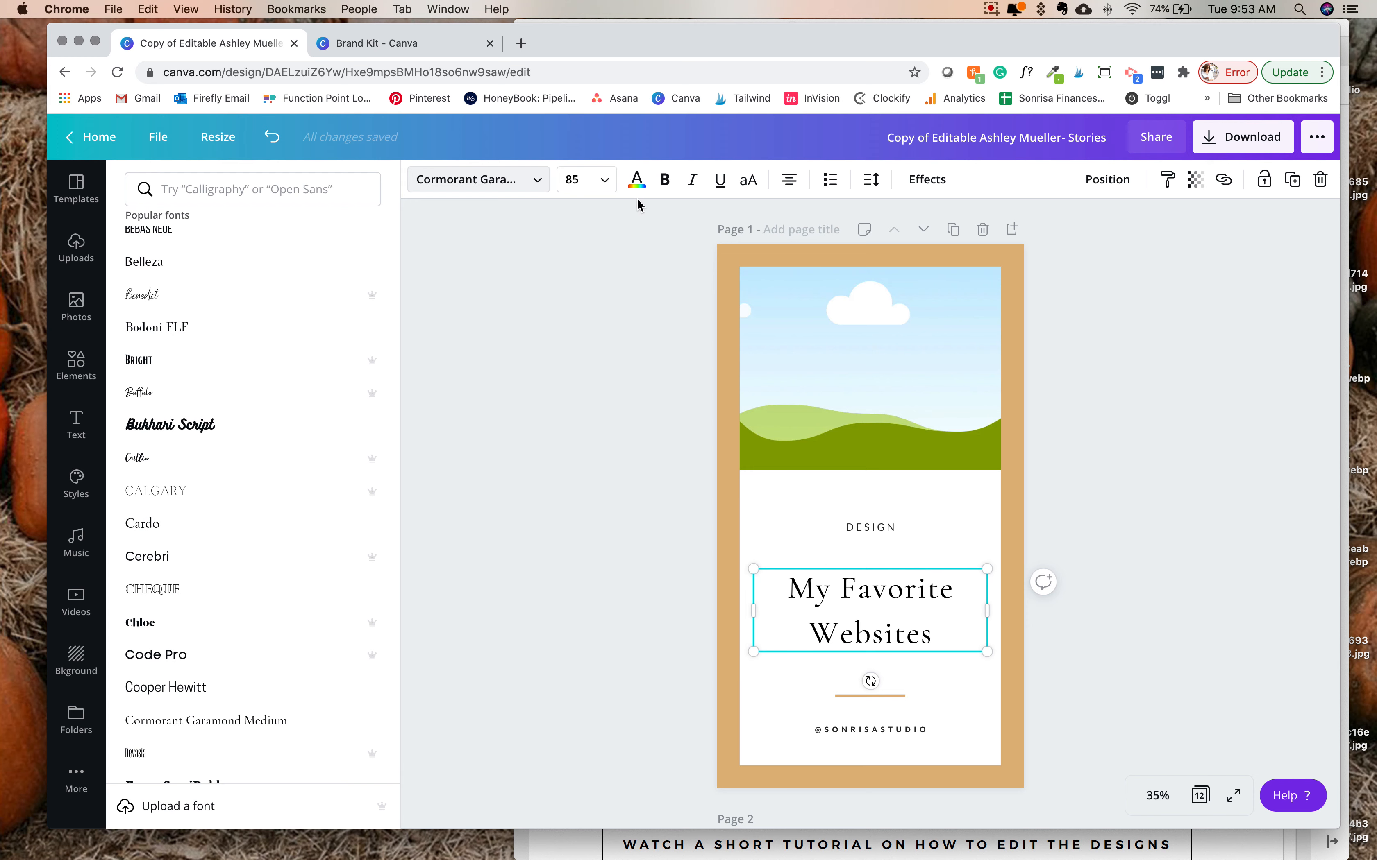
- Italicize the whole "My Favorite Websites" heading on page 1
{"action": "left_click", "coordinate": [605, 178]}
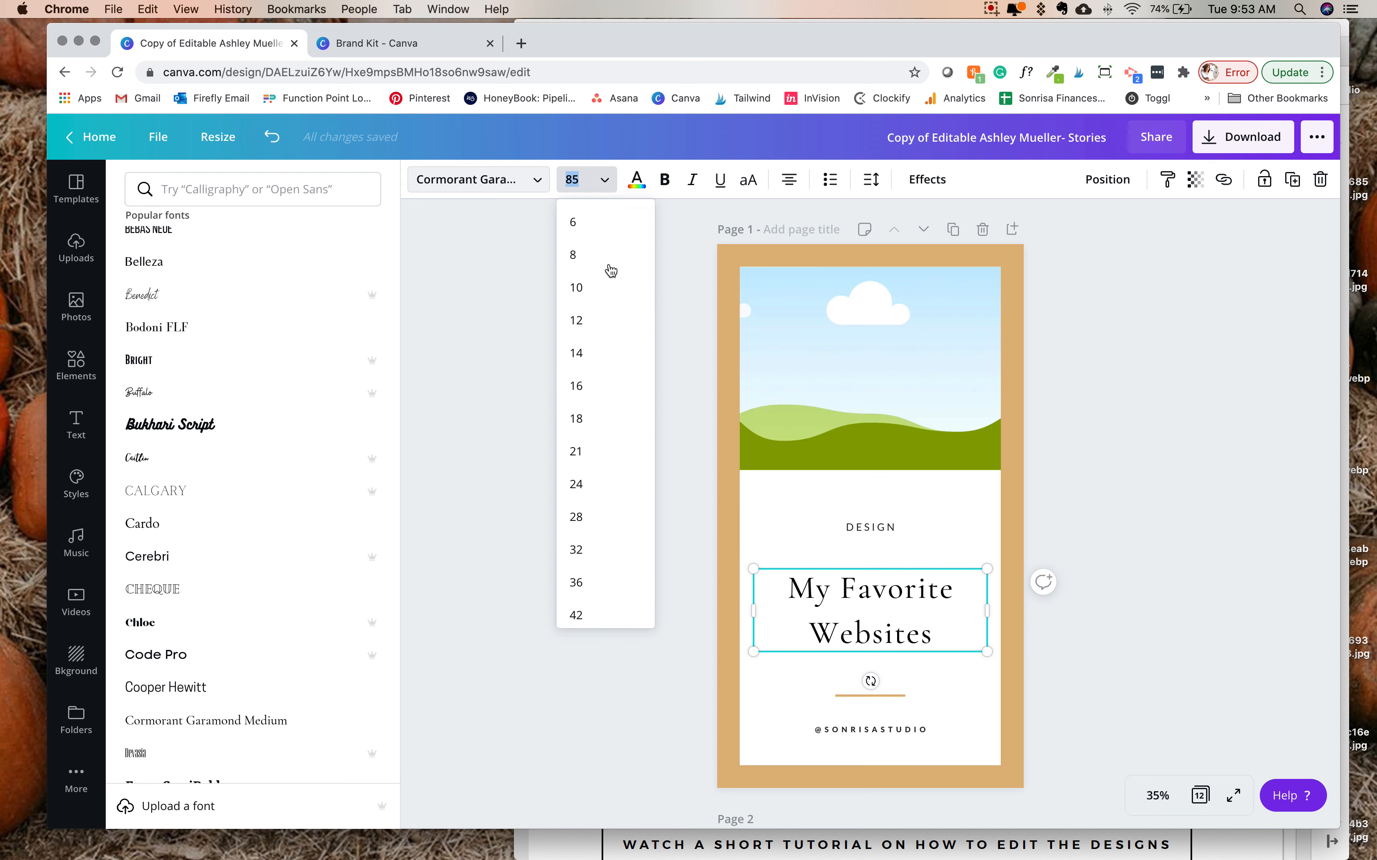
{"action": "left_click", "coordinate": [819, 619]}
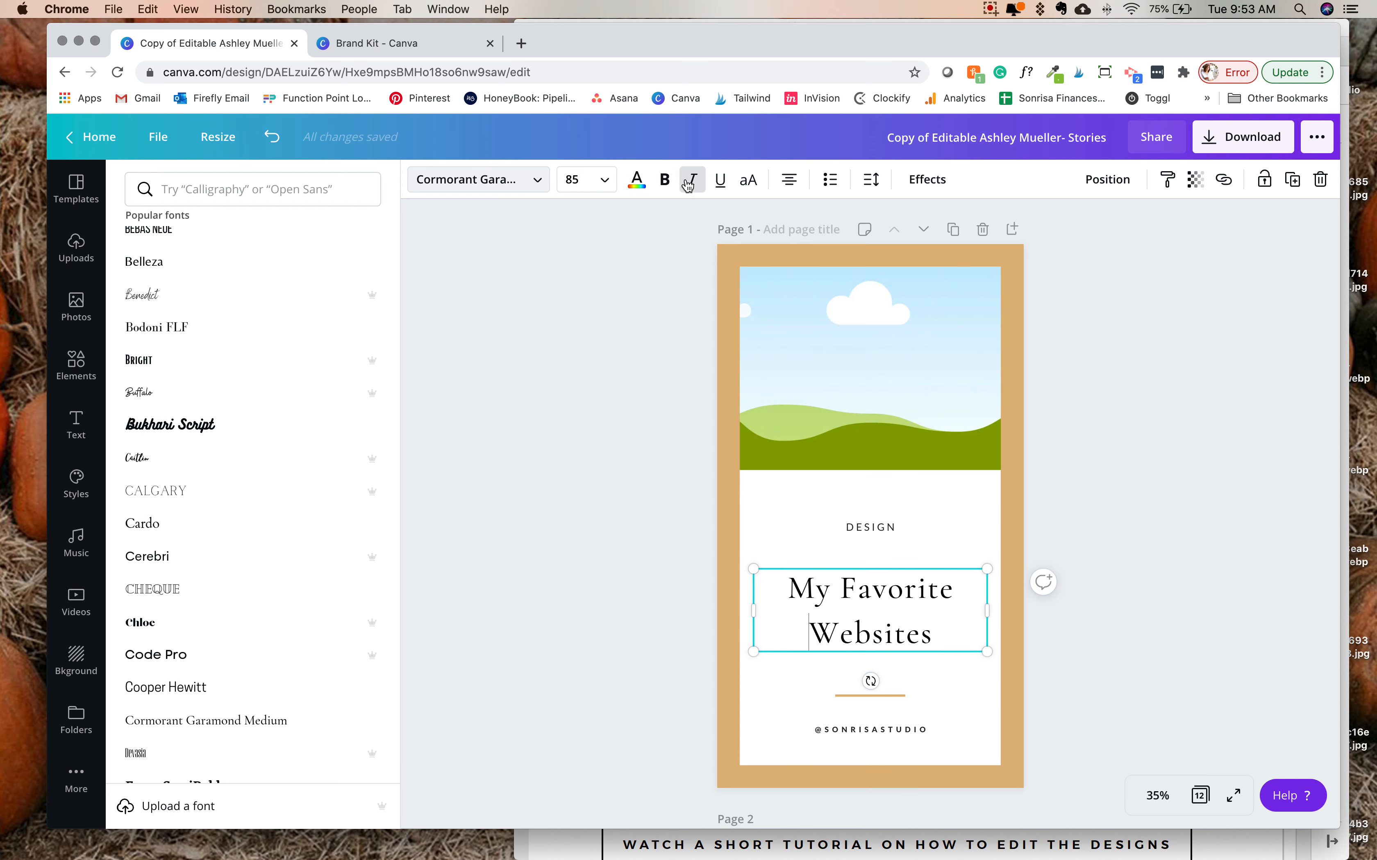
{"action": "left_click", "coordinate": [936, 637]}
{"action": "triple_click", "coordinate": [943, 635]}
{"action": "left_click", "coordinate": [692, 180]}
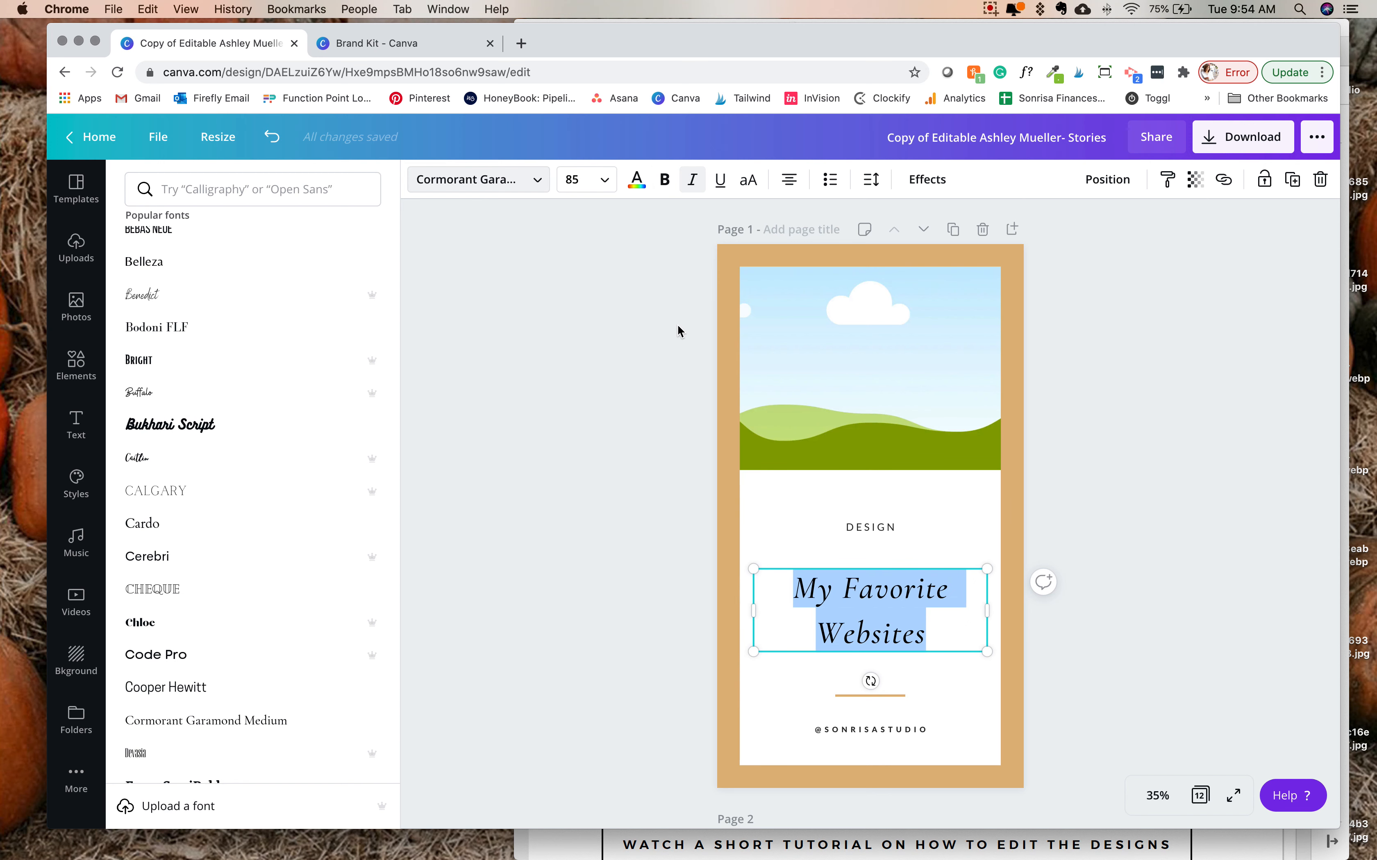
- Cycle the heading's text alignment through left and justified and back to centered
{"action": "left_click", "coordinate": [788, 180]}
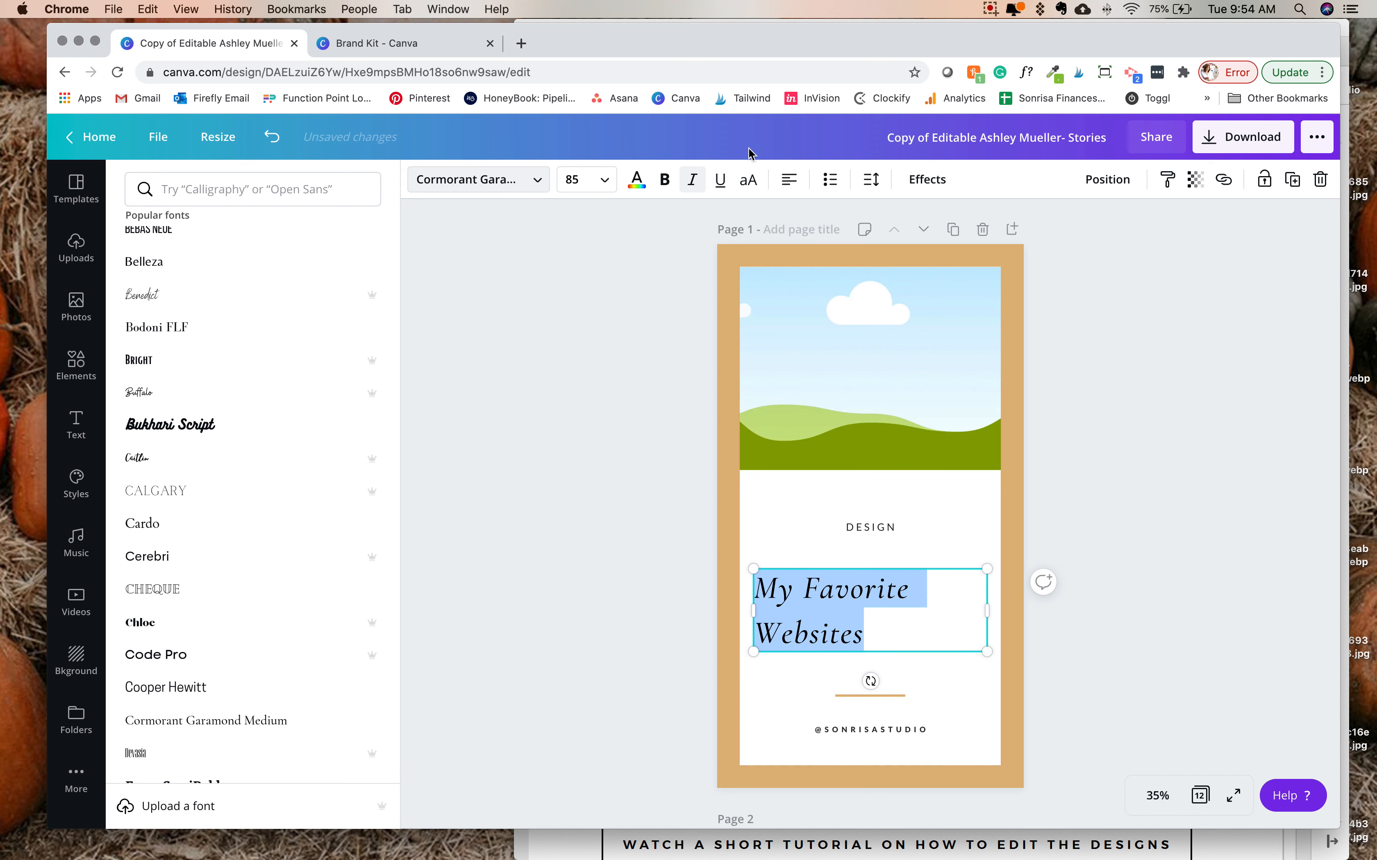
{"action": "left_click", "coordinate": [788, 180]}
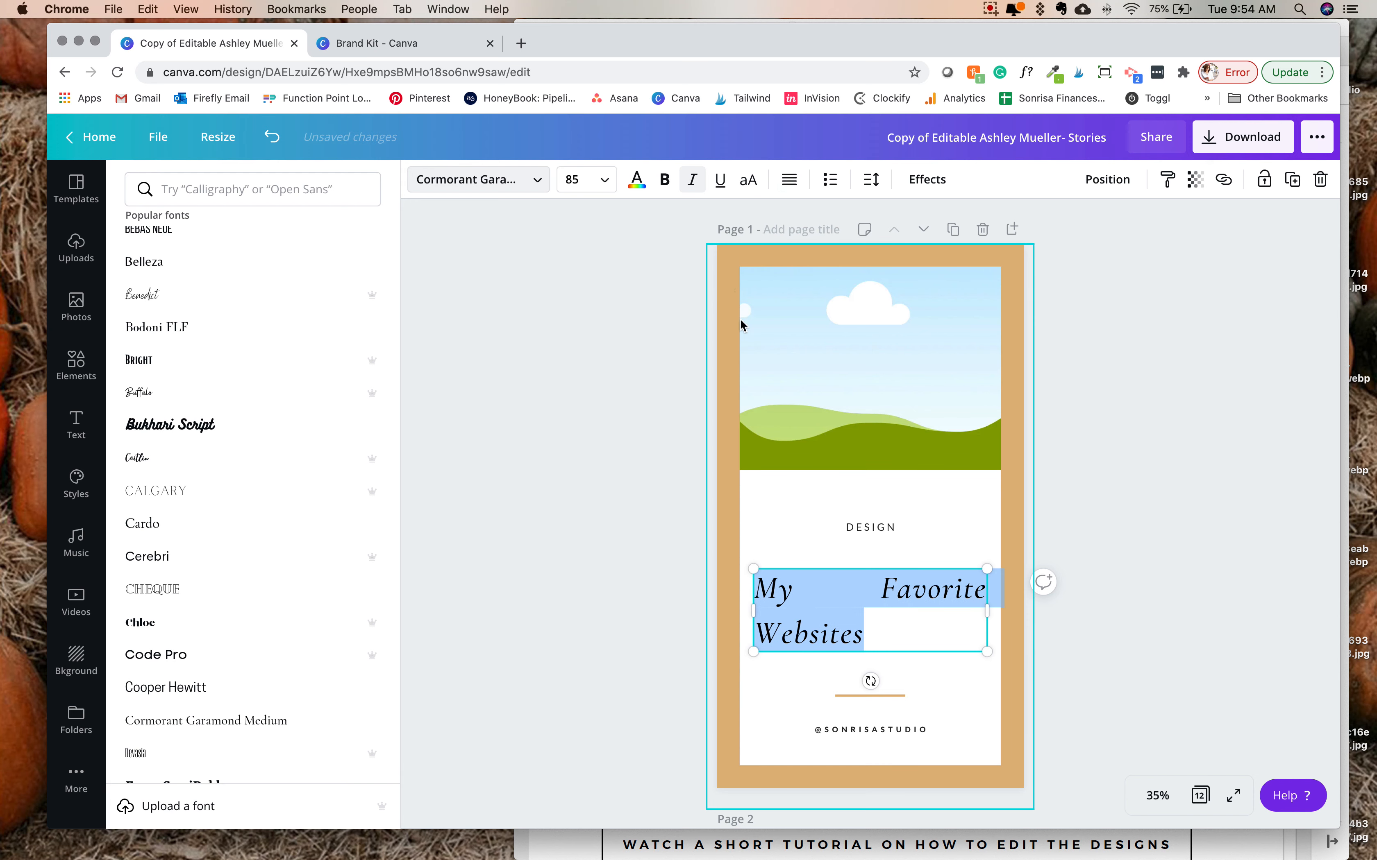
{"action": "left_click", "coordinate": [789, 180]}
{"action": "left_click", "coordinate": [787, 182]}
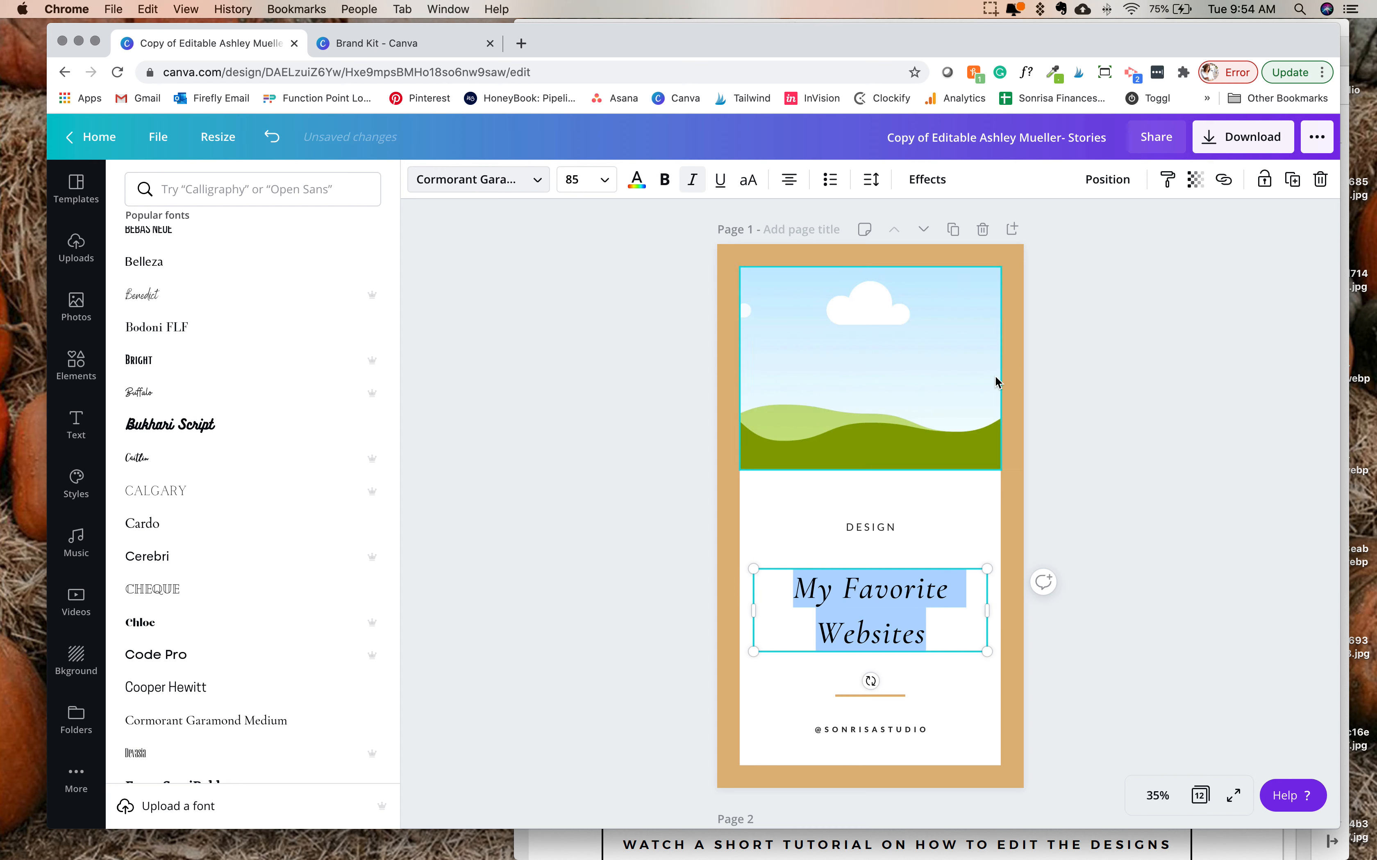
{"action": "left_click", "coordinate": [1099, 422]}
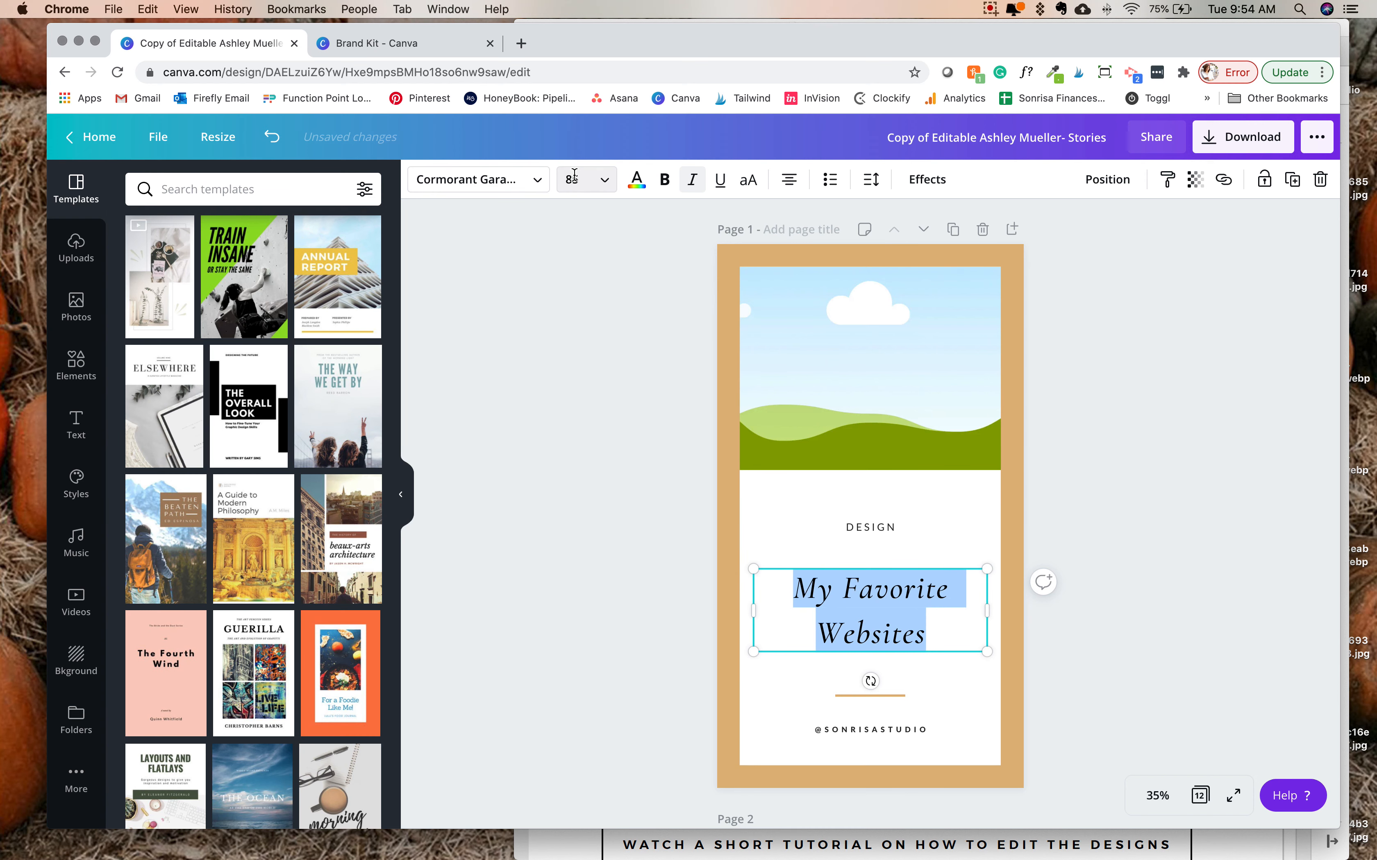
{"action": "left_click", "coordinate": [589, 356]}
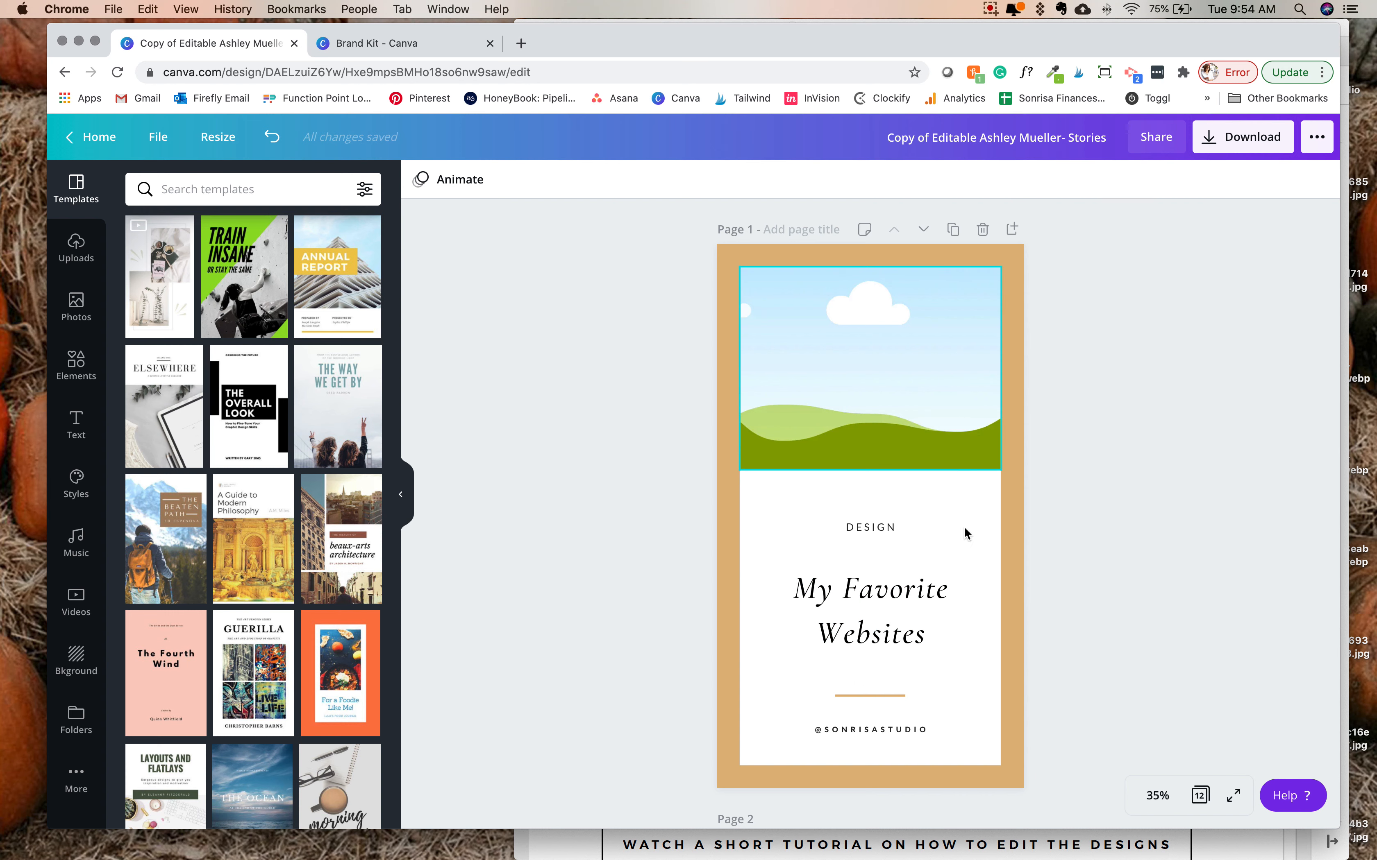
- Change the "My Favorite Websites" heading to all uppercase
{"action": "left_click", "coordinate": [868, 629]}
{"action": "left_click", "coordinate": [748, 180]}
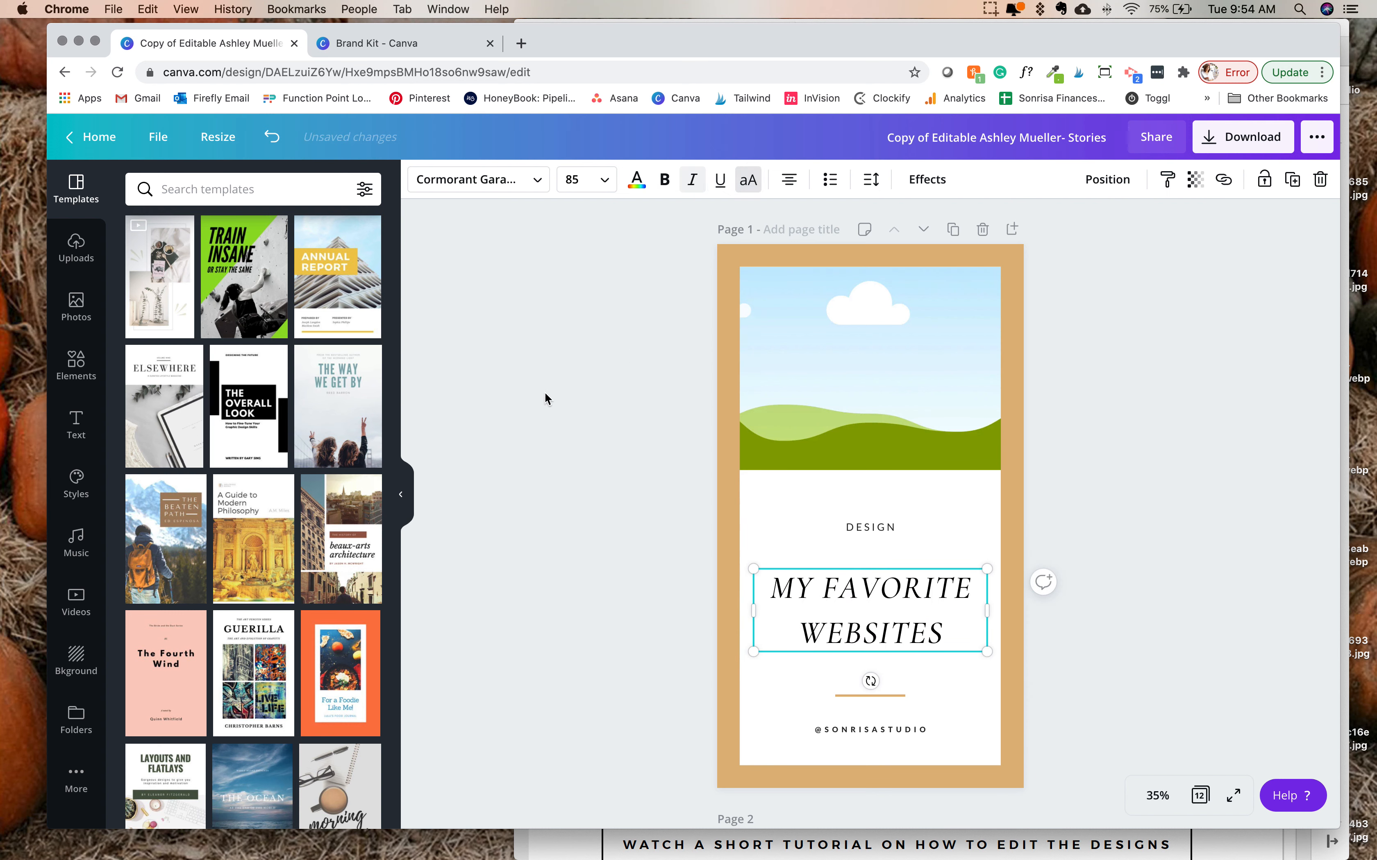
{"action": "left_click", "coordinate": [517, 432]}
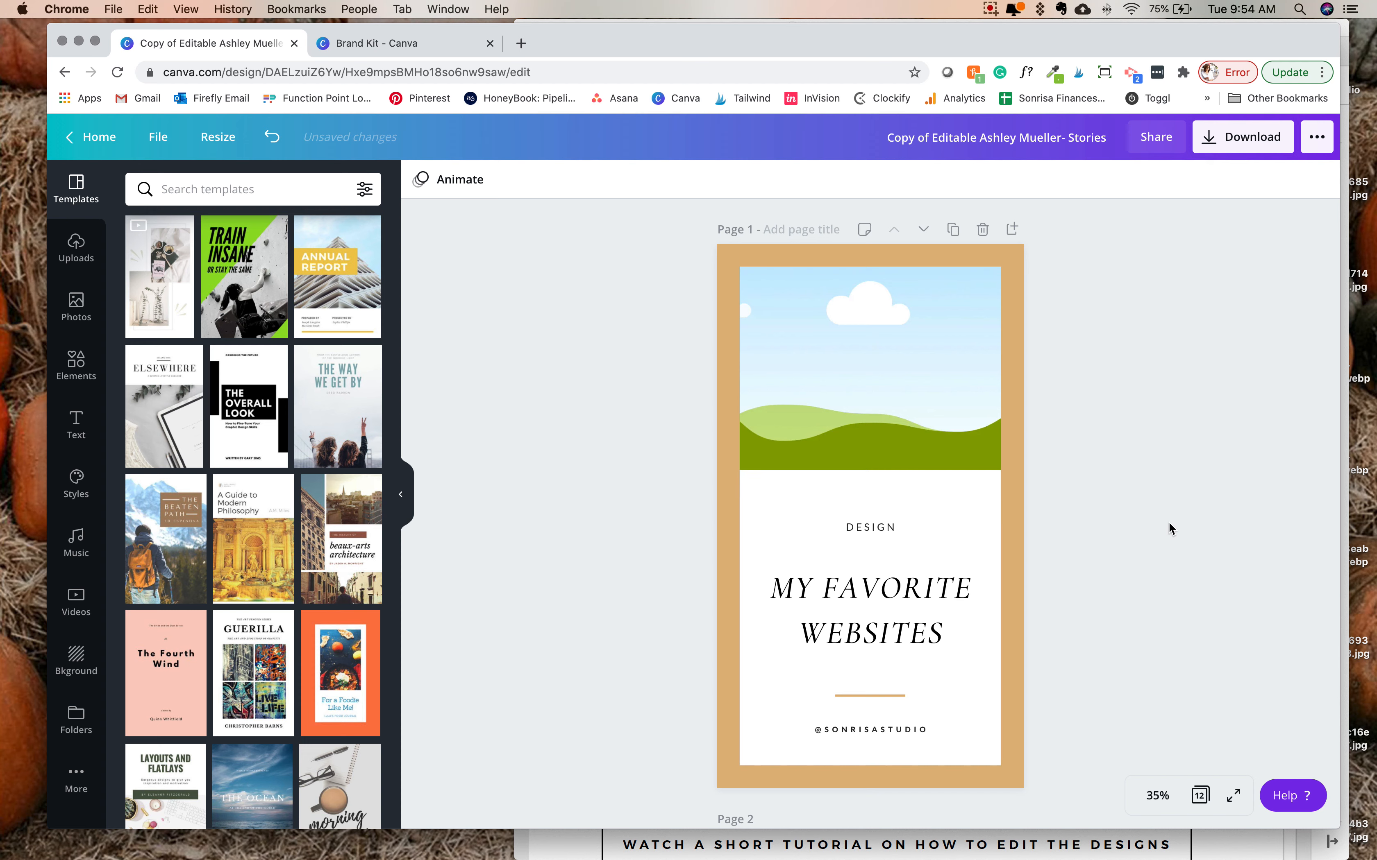
- Try the gold text color on the heading, and restore it to black
{"action": "left_click", "coordinate": [894, 636]}
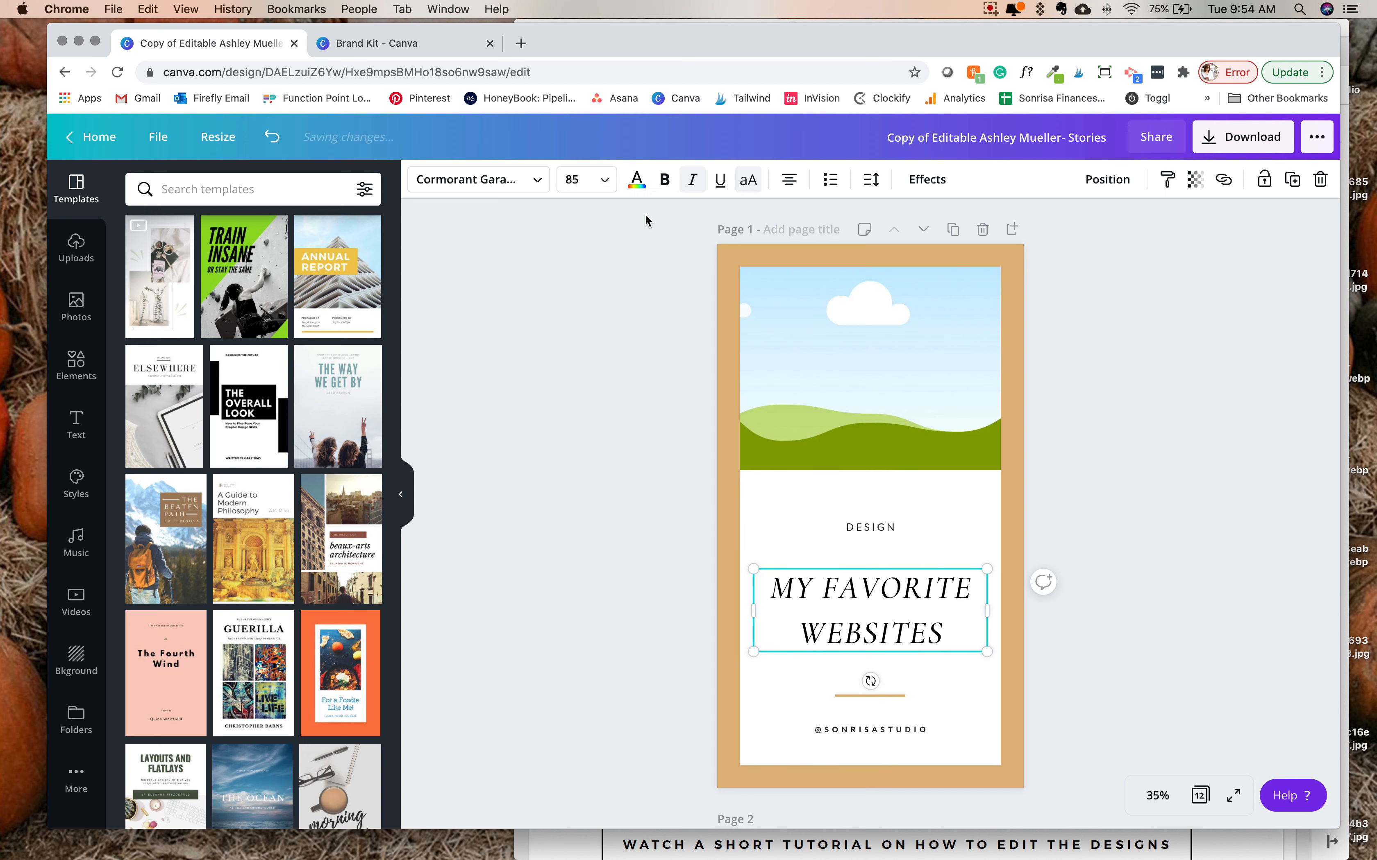
{"action": "left_click", "coordinate": [636, 180]}
{"action": "left_click", "coordinate": [275, 396]}
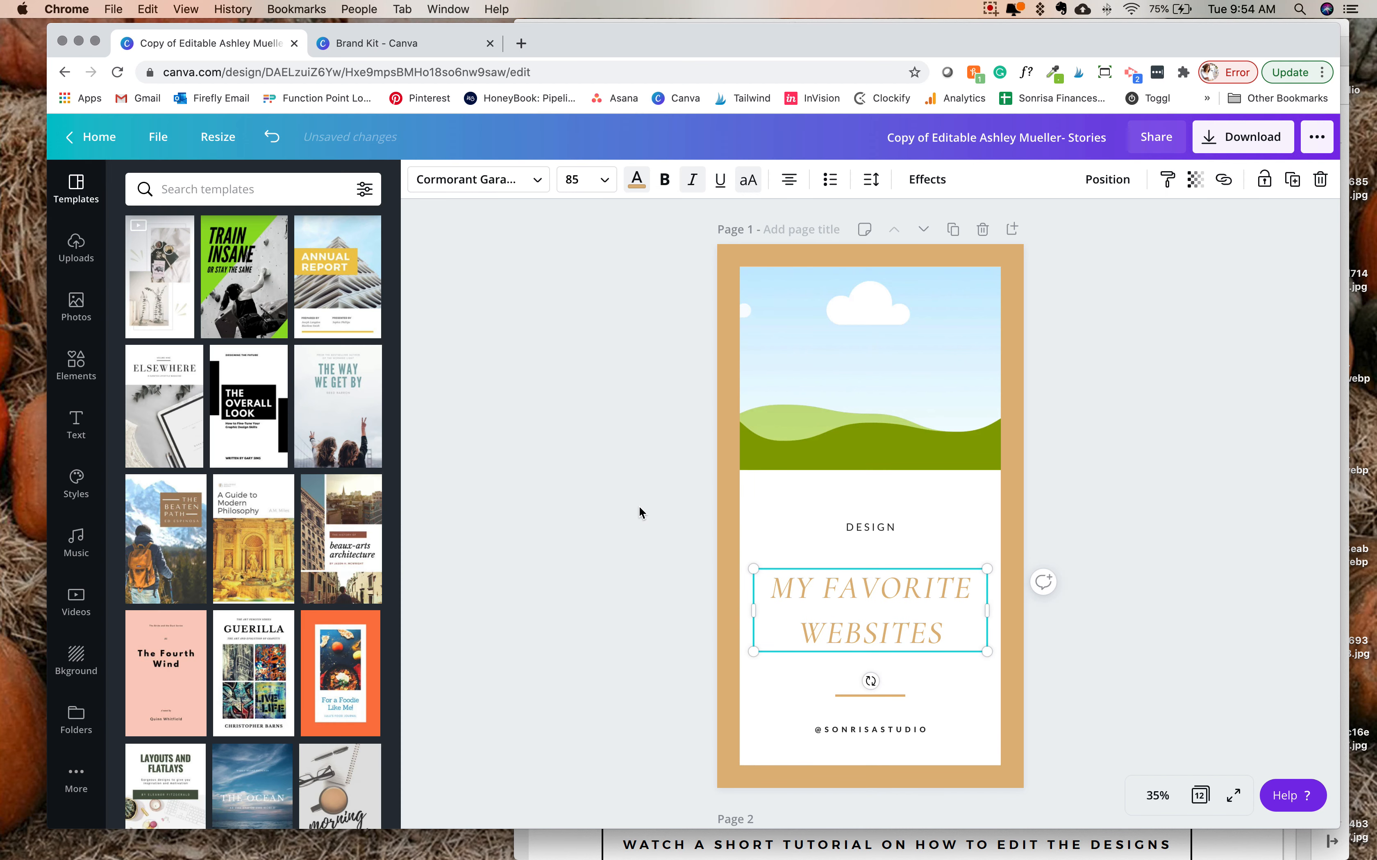
{"action": "left_click", "coordinate": [1132, 562]}
{"action": "left_click", "coordinate": [900, 581]}
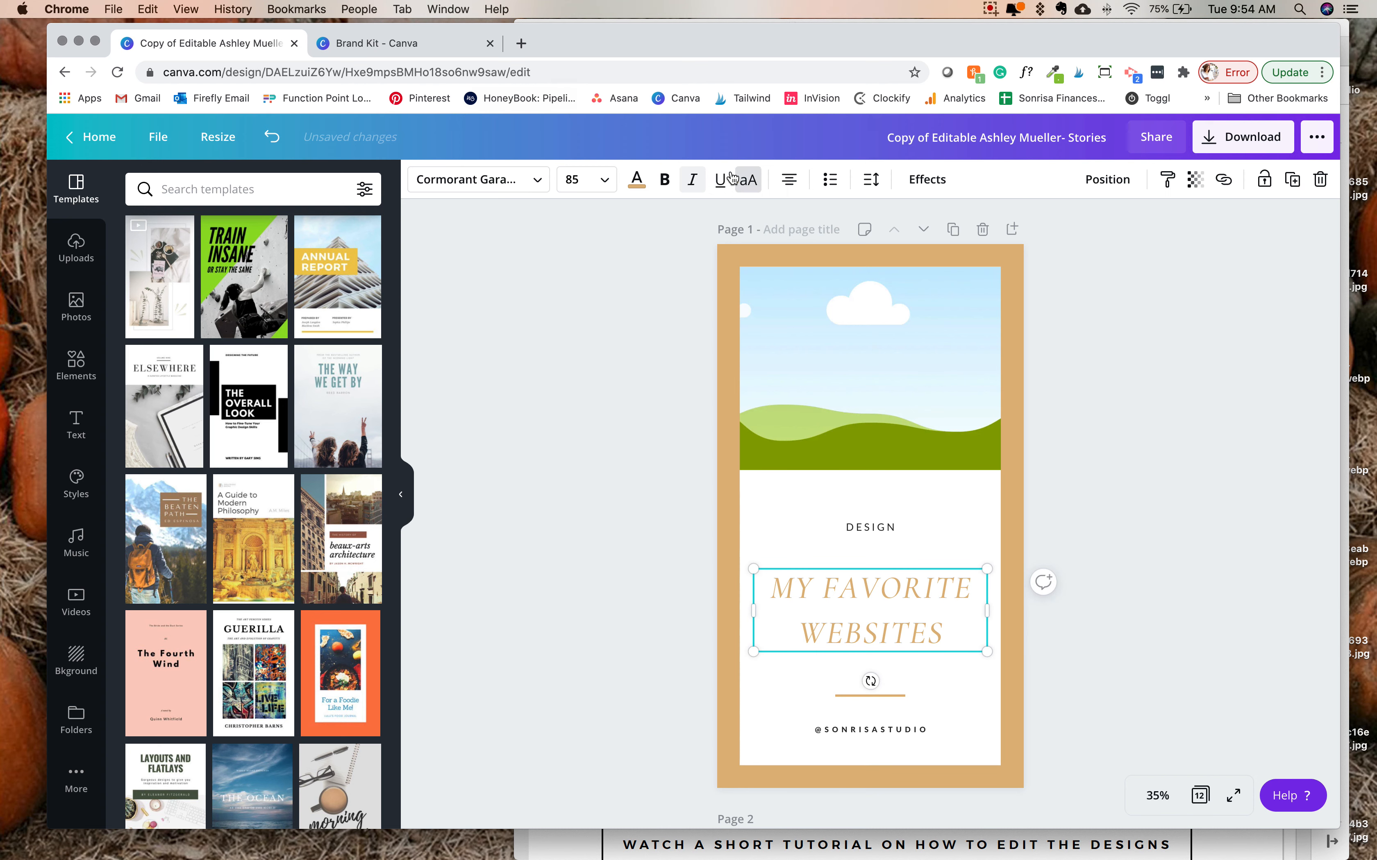
{"action": "left_click", "coordinate": [636, 180]}
{"action": "left_click", "coordinate": [142, 343]}
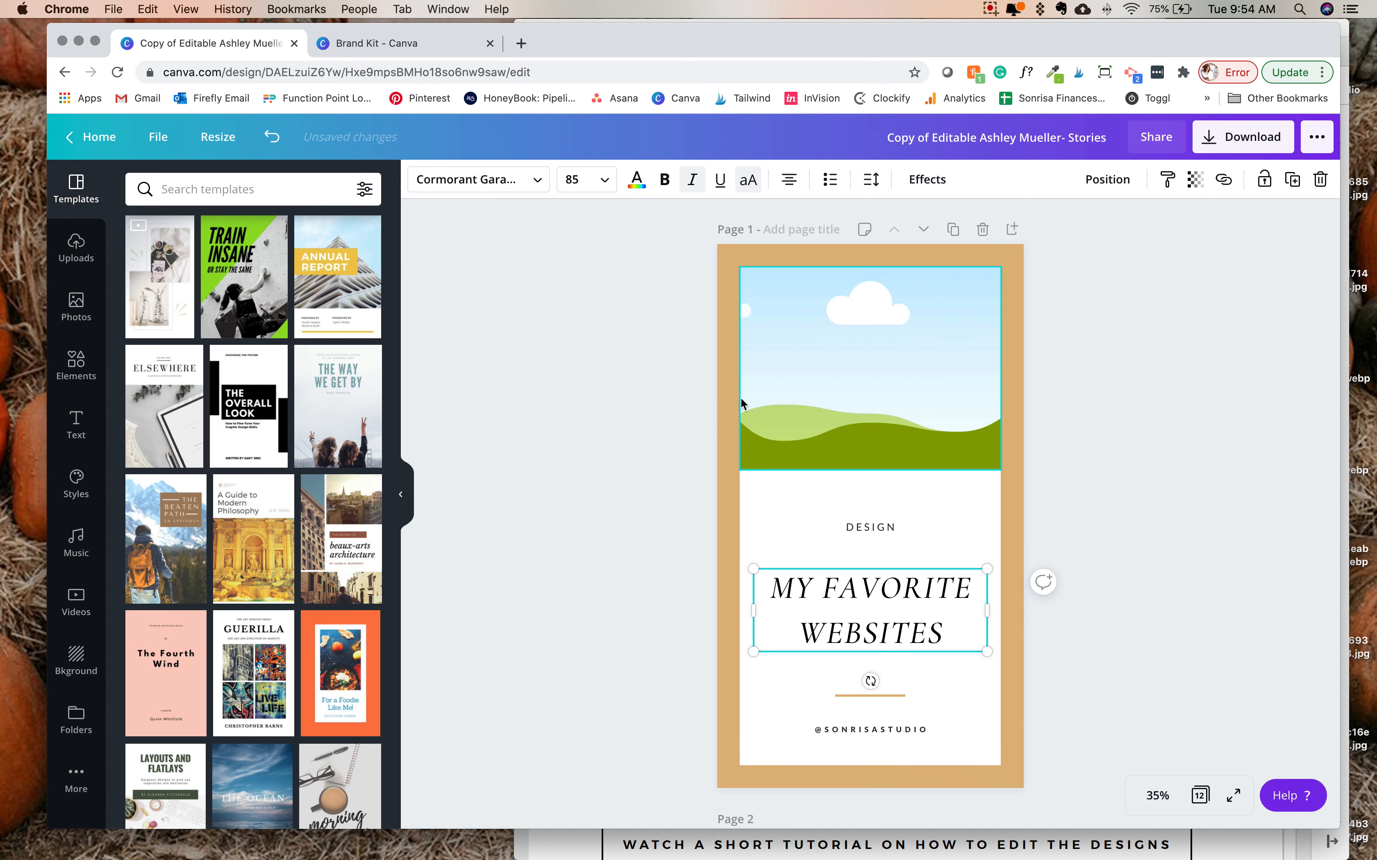
{"action": "left_click", "coordinate": [512, 410]}
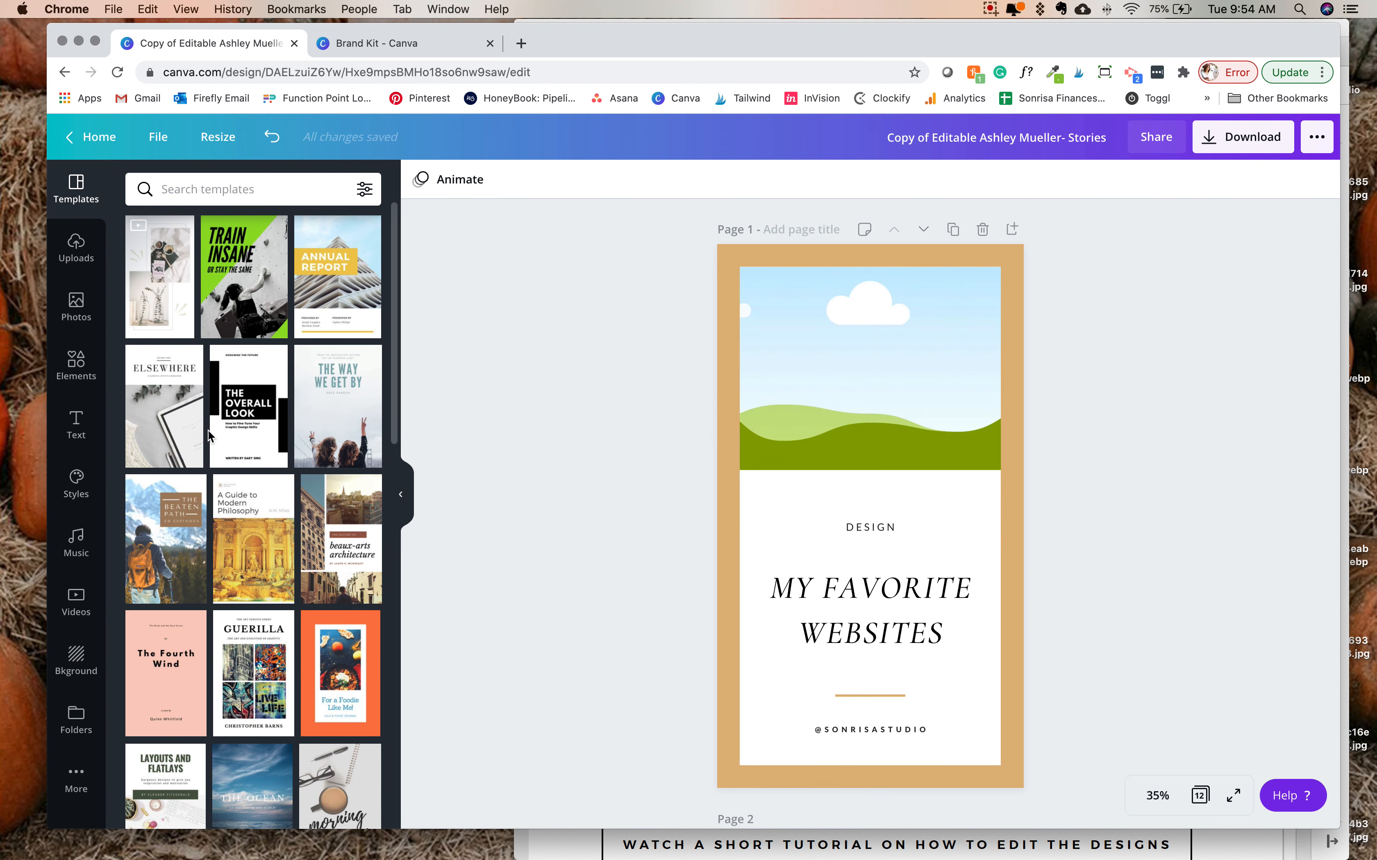
- Browse the stock photos and search them for "computer"
{"action": "left_click", "coordinate": [69, 323]}
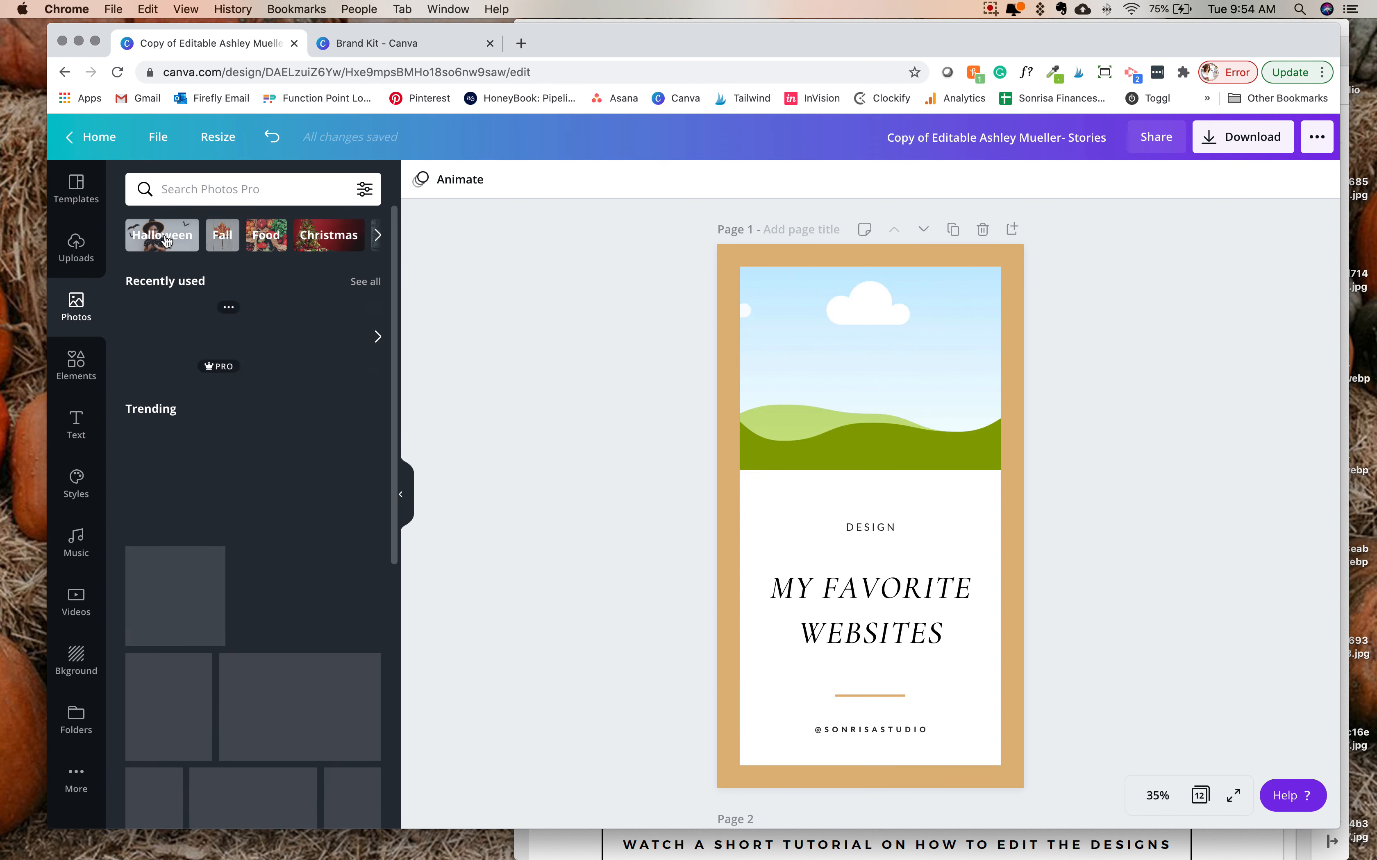
{"action": "scroll", "coordinate": [268, 381], "scroll_direction": "down", "scroll_amount": 3}
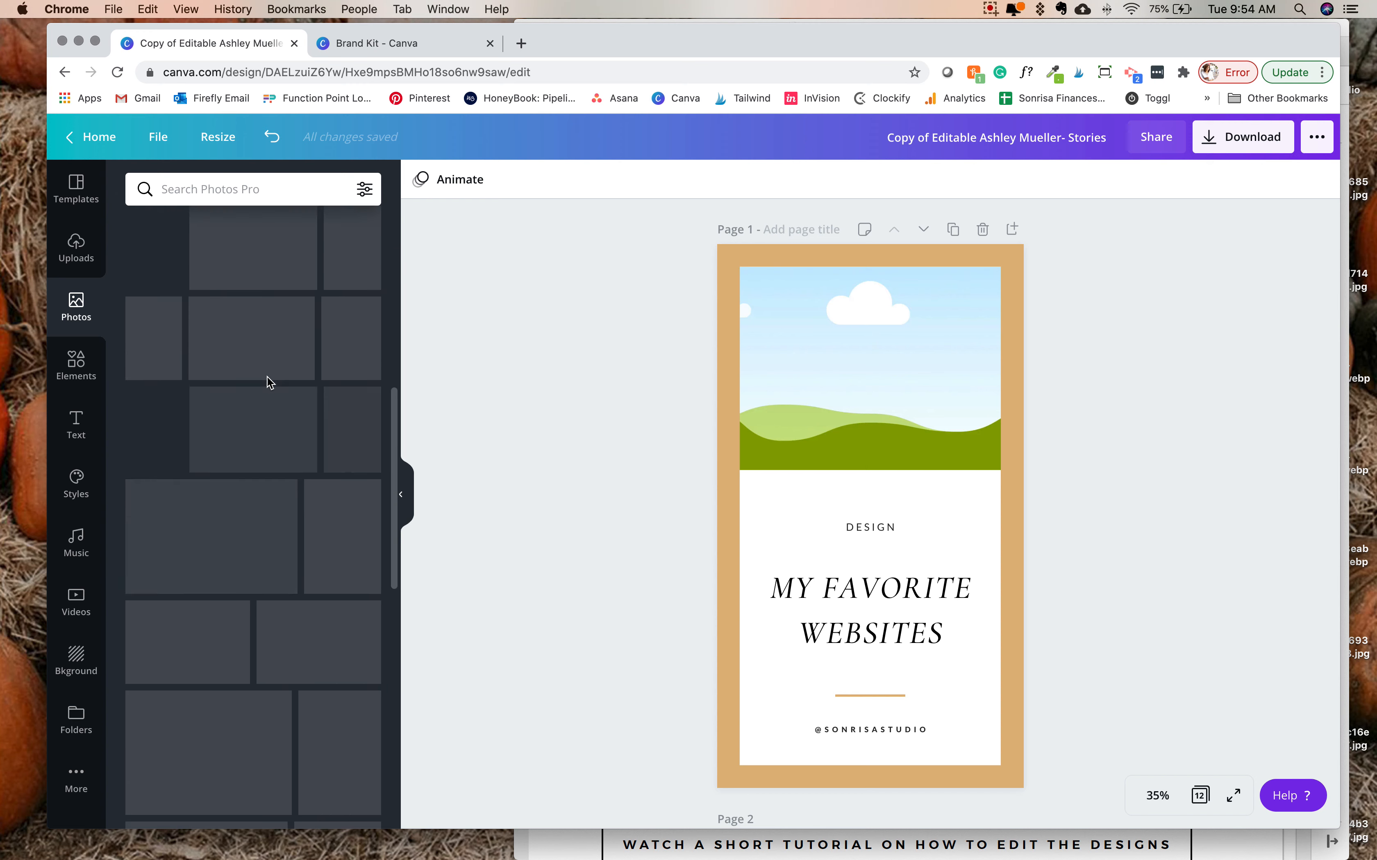
{"action": "scroll", "coordinate": [269, 382], "scroll_direction": "up", "scroll_amount": 3}
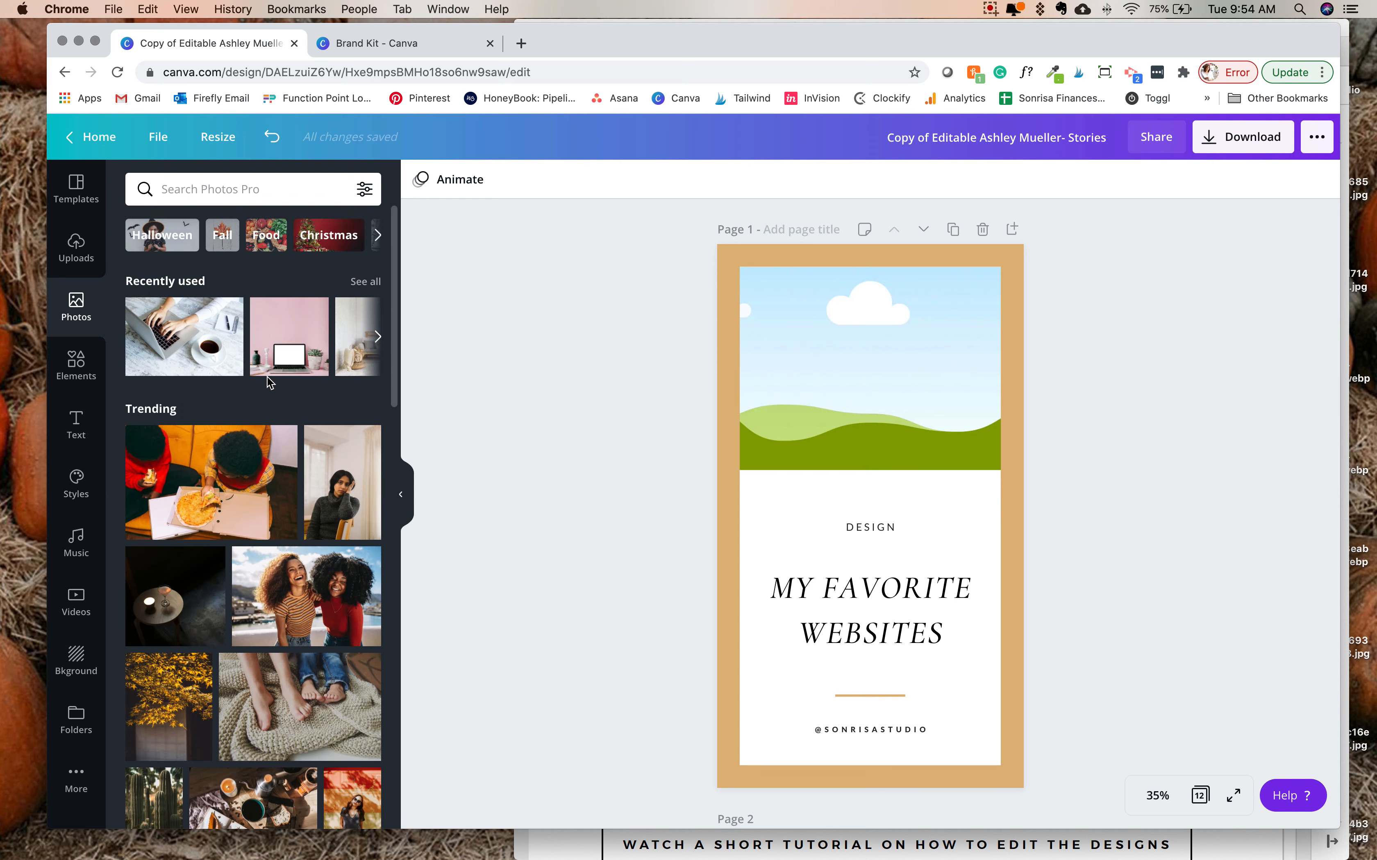
{"action": "scroll", "coordinate": [194, 454], "scroll_direction": "down", "scroll_amount": 4}
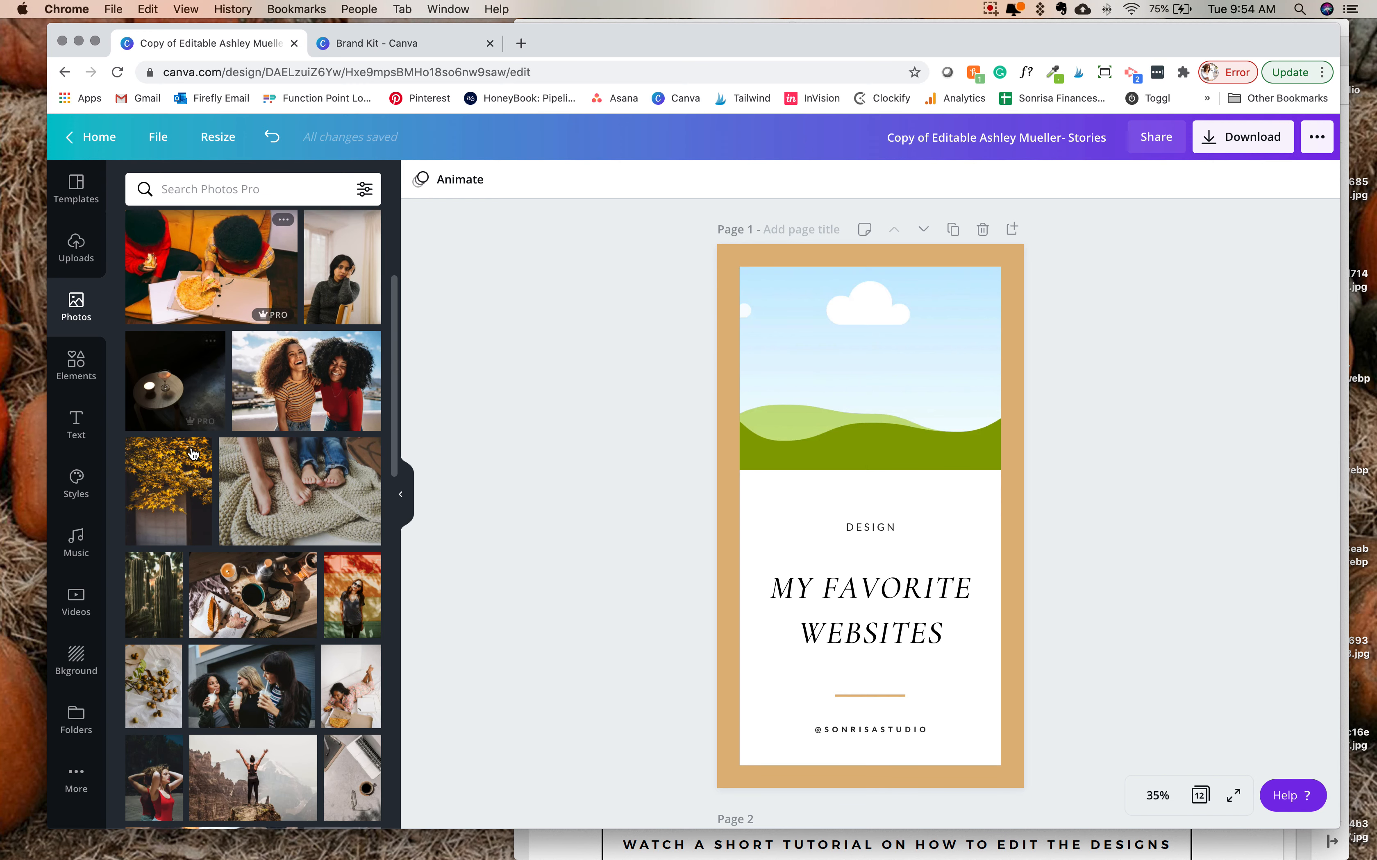
{"action": "scroll", "coordinate": [193, 454], "scroll_direction": "up", "scroll_amount": 4}
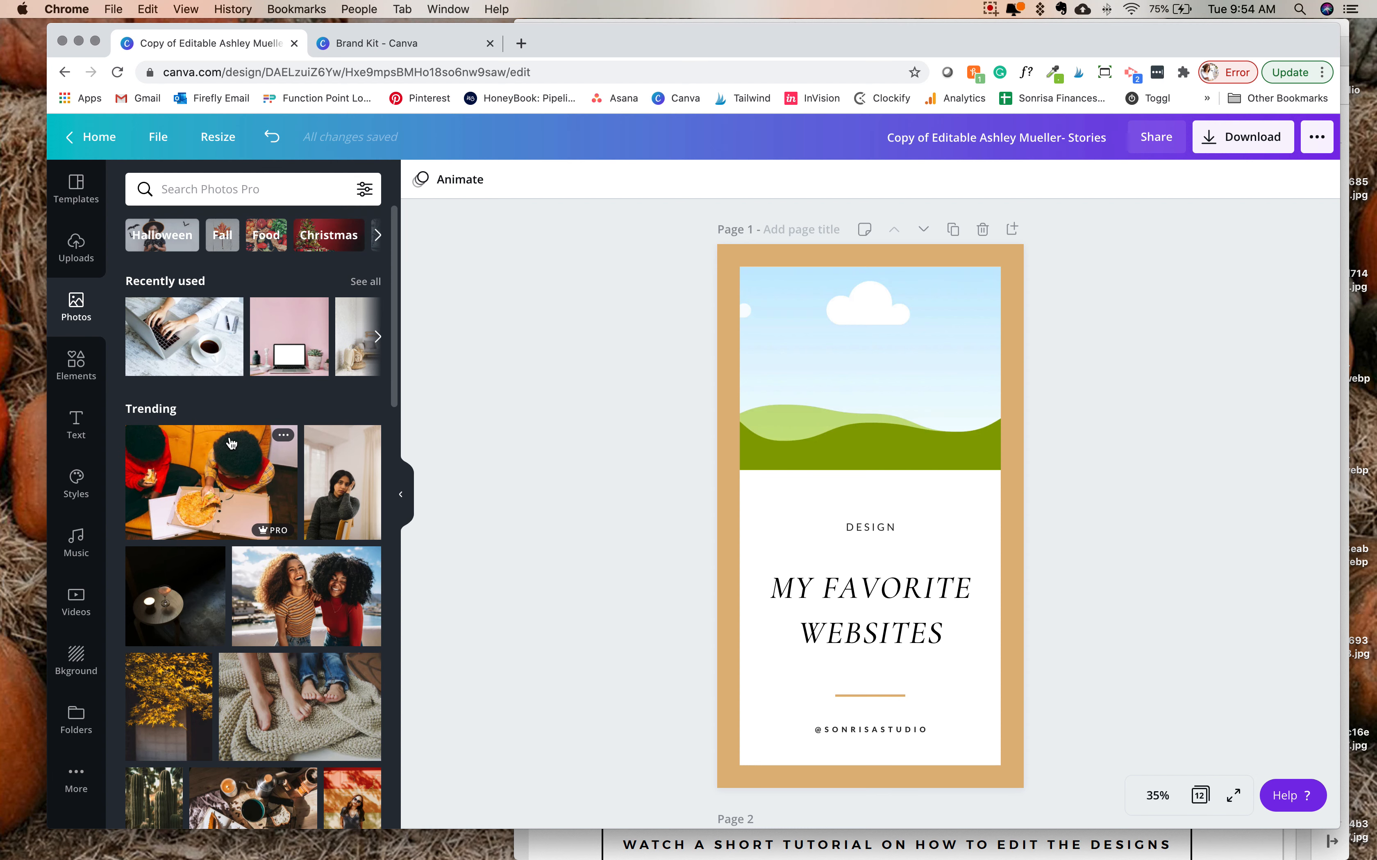
{"action": "left_click", "coordinate": [210, 189]}
{"action": "type", "text": "compu"}
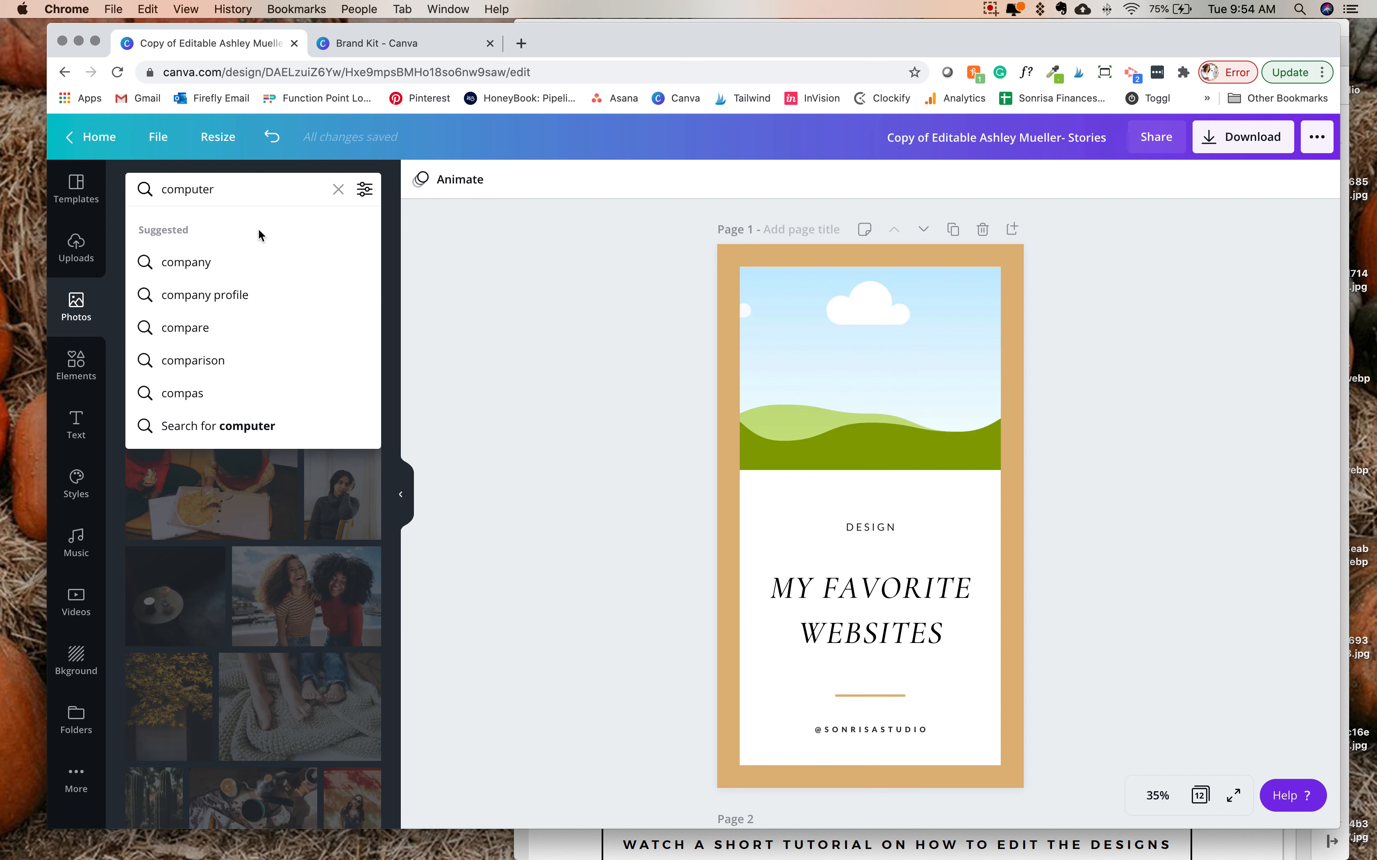
{"action": "type", "text": "ter"}
{"action": "key", "text": "Return"}
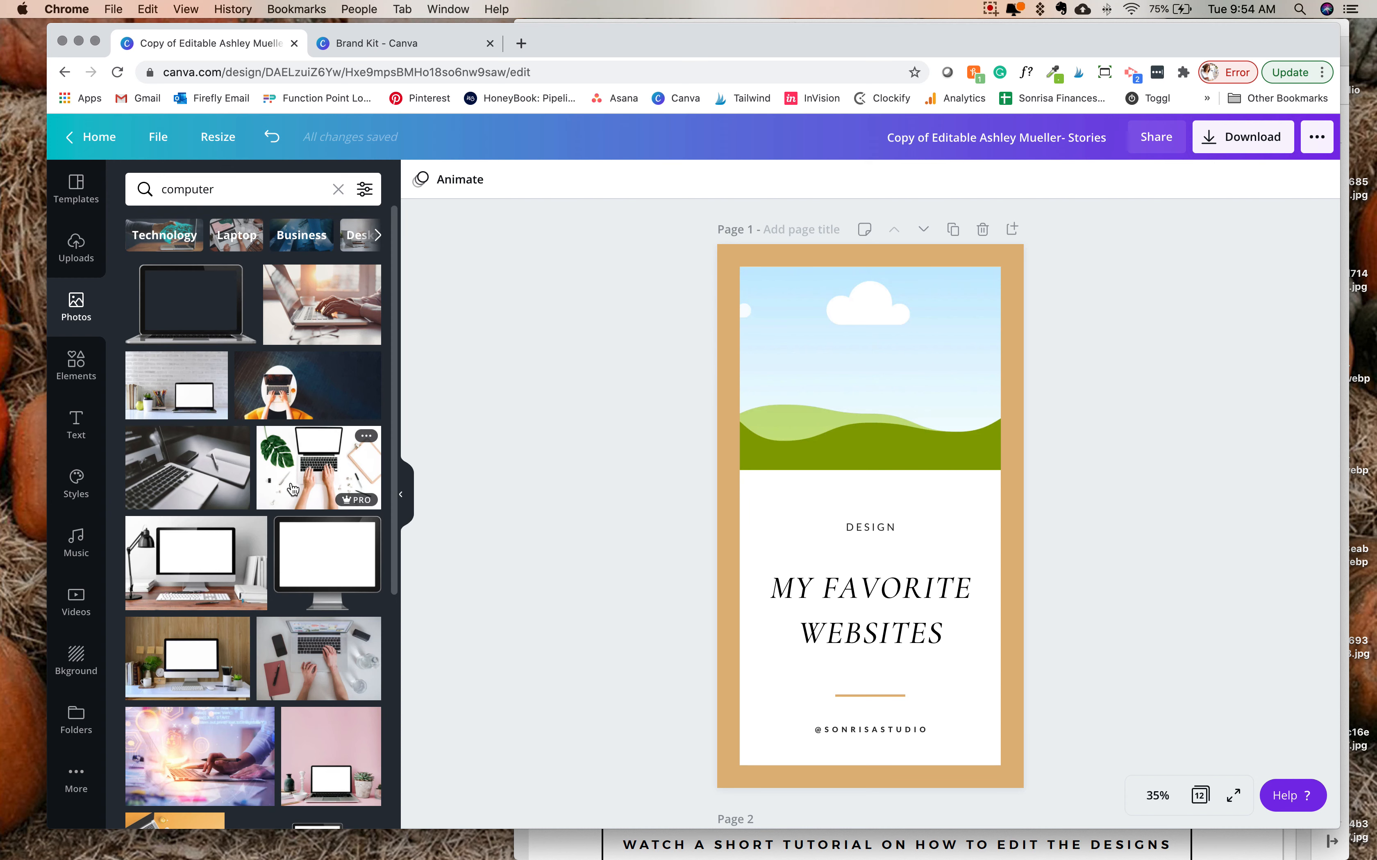
- Try the gray-desk laptop photo and the white-desk photo with a green leaf in page 1's image frame
{"action": "scroll", "coordinate": [347, 546], "scroll_direction": "down", "scroll_amount": 3}
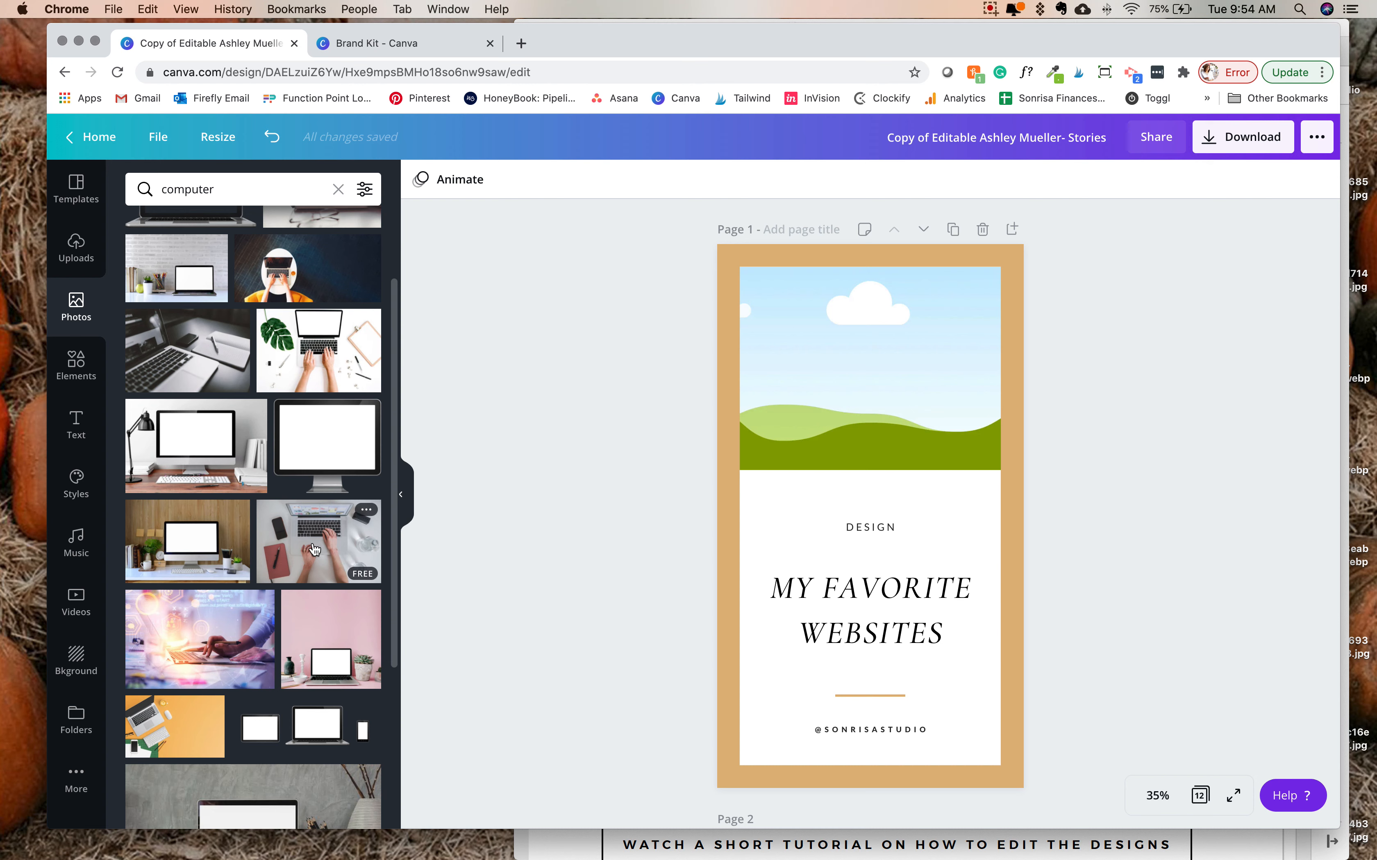
{"action": "left_click_drag", "start_coordinate": [292, 546], "coordinate": [779, 376]}
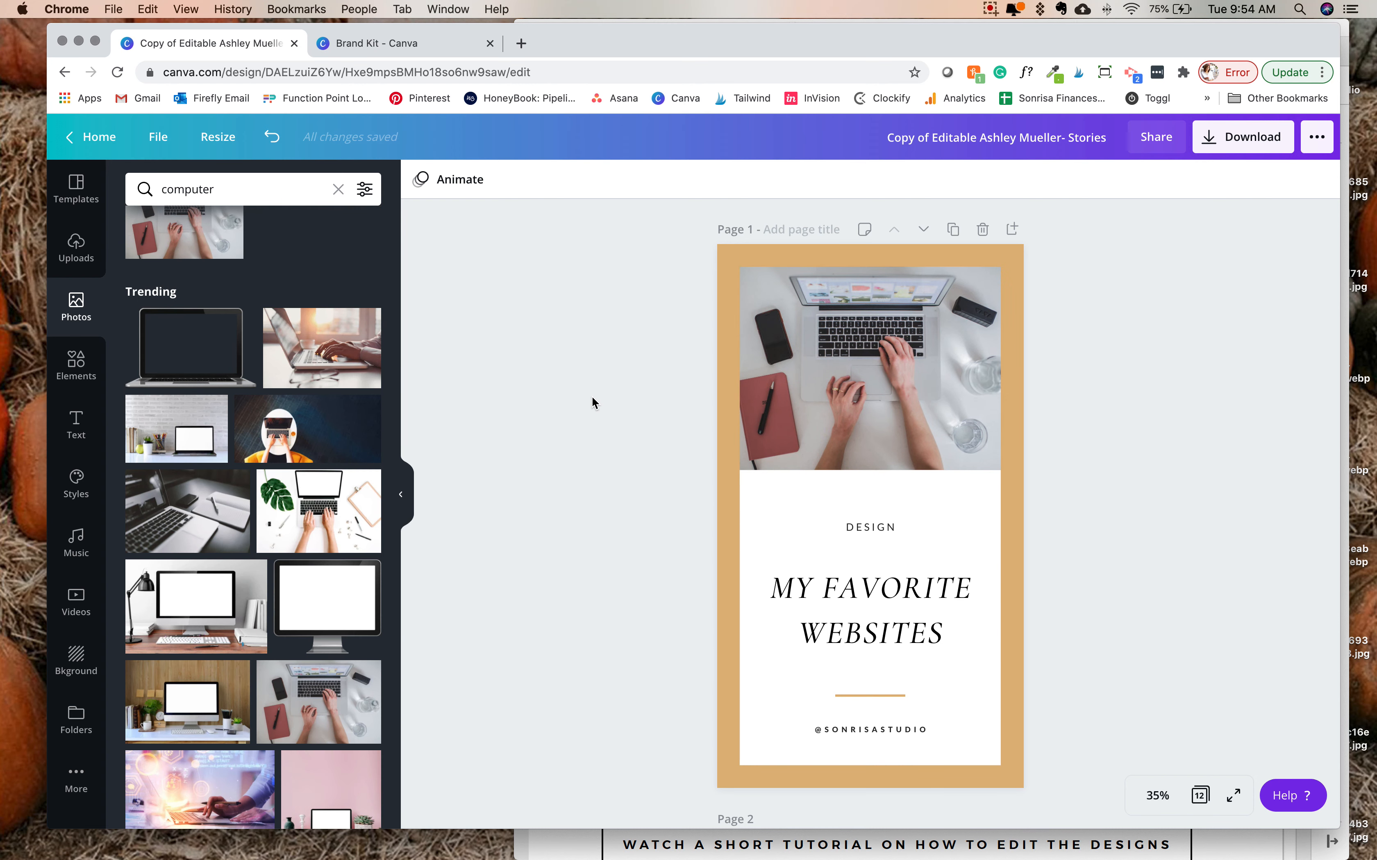
{"action": "scroll", "coordinate": [787, 393], "scroll_direction": "down", "scroll_amount": 2}
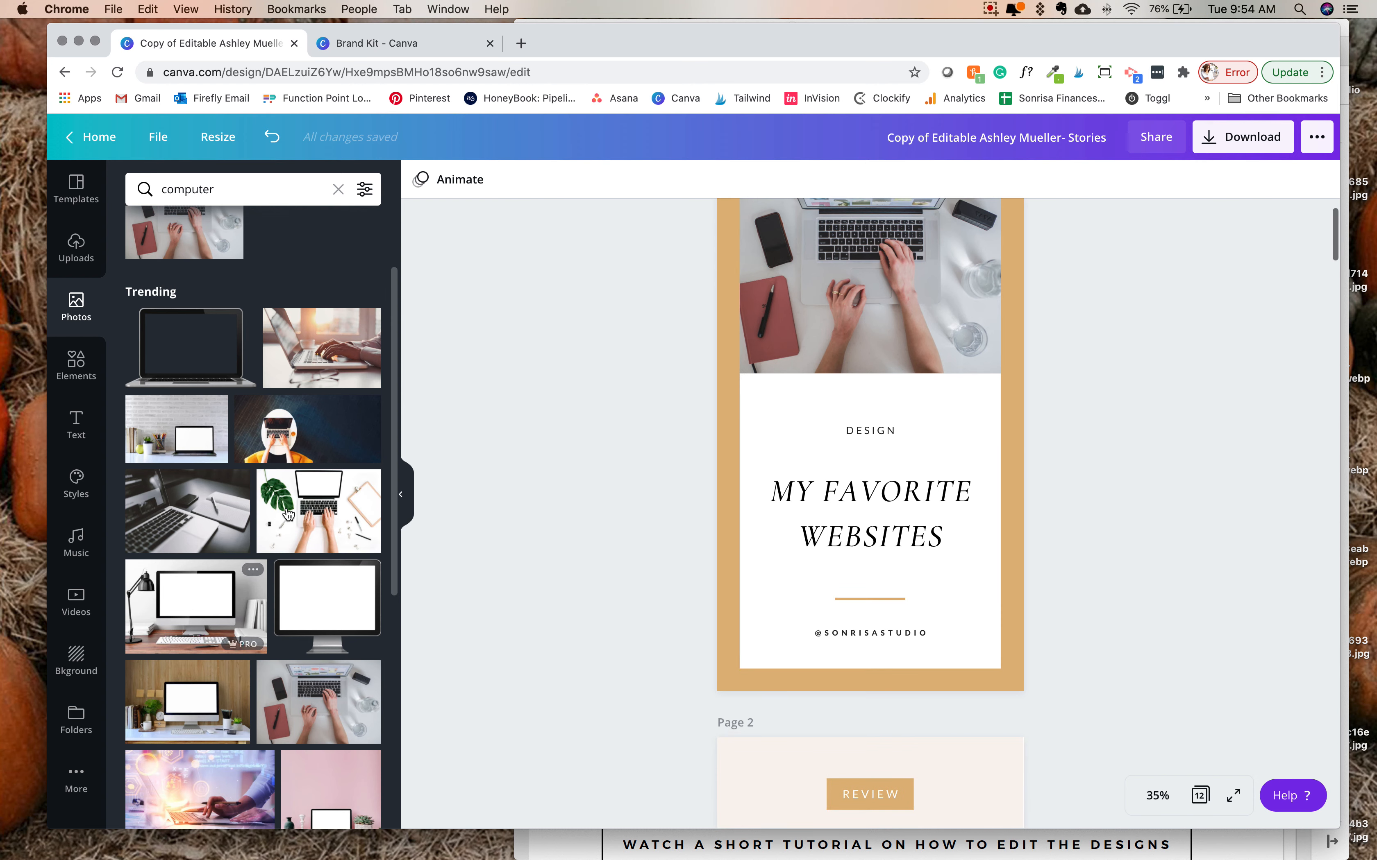
{"action": "left_click_drag", "start_coordinate": [319, 512], "coordinate": [848, 399]}
{"action": "scroll", "coordinate": [879, 490], "scroll_direction": "up", "scroll_amount": 2}
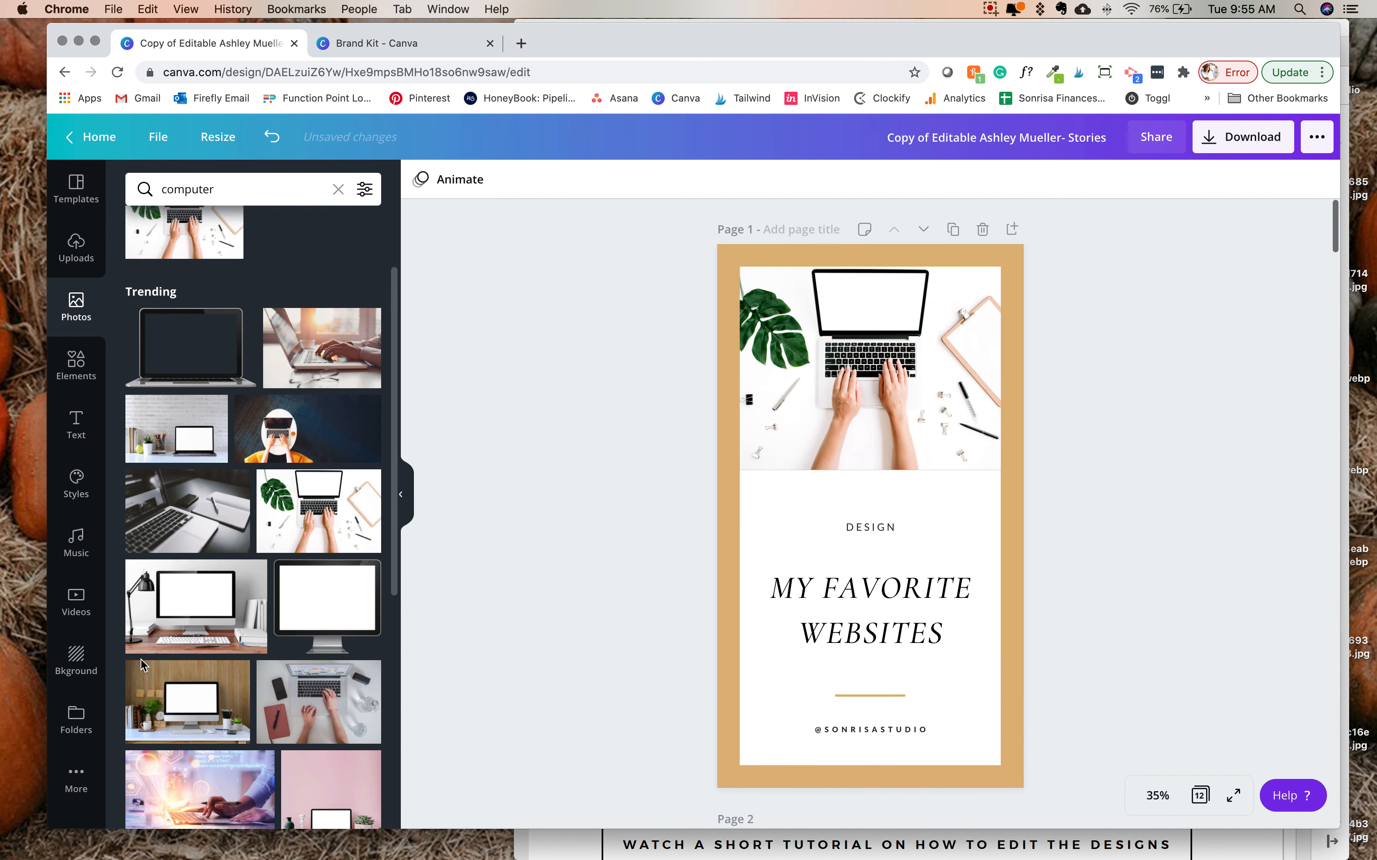
- Try the photo of hands on a laptop beside a coffee cup in page 1's image frame
{"action": "scroll", "coordinate": [140, 658], "scroll_direction": "down", "scroll_amount": 8}
{"action": "scroll", "coordinate": [142, 664], "scroll_direction": "down", "scroll_amount": 1}
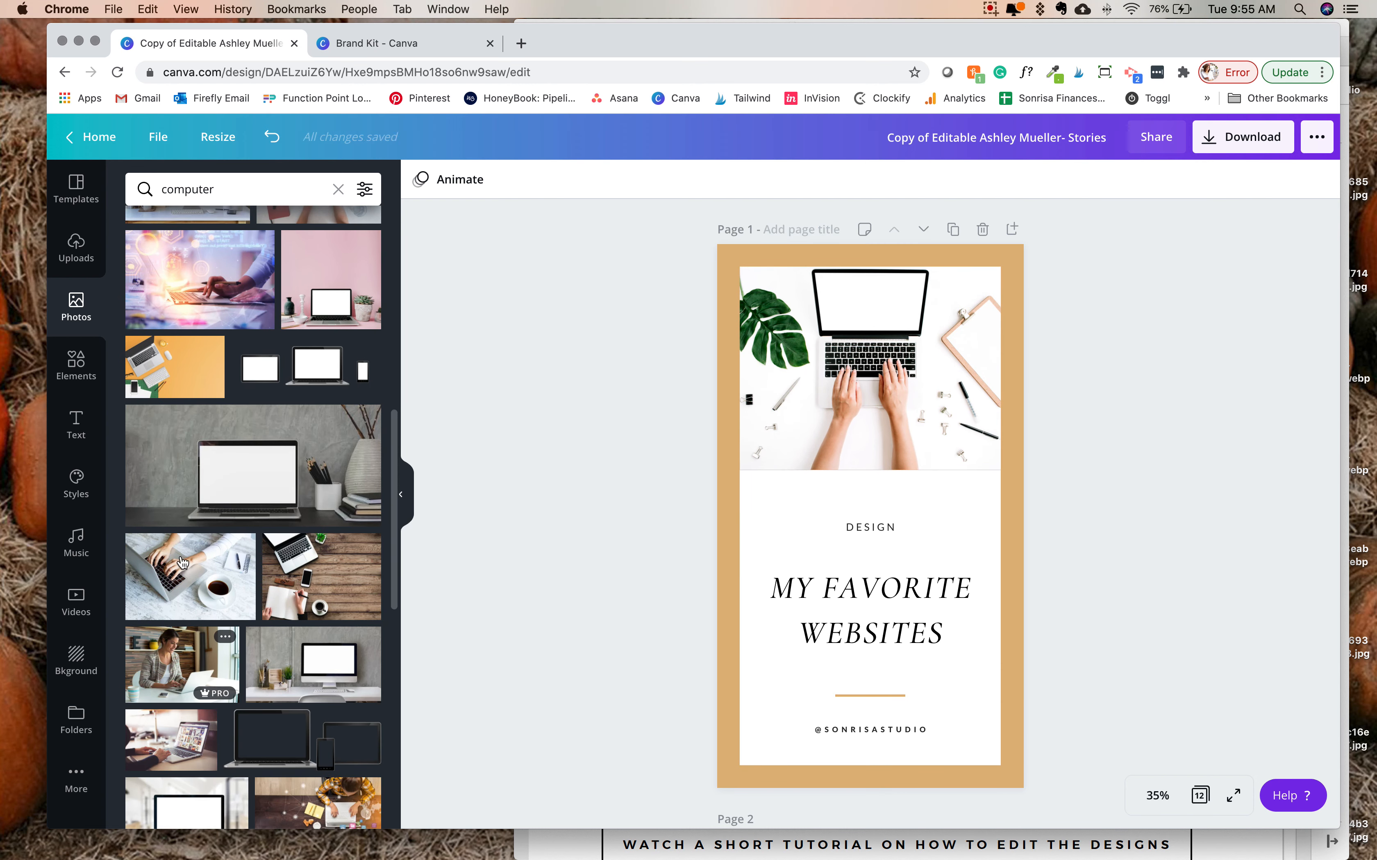
{"action": "left_click_drag", "start_coordinate": [188, 575], "coordinate": [871, 353]}
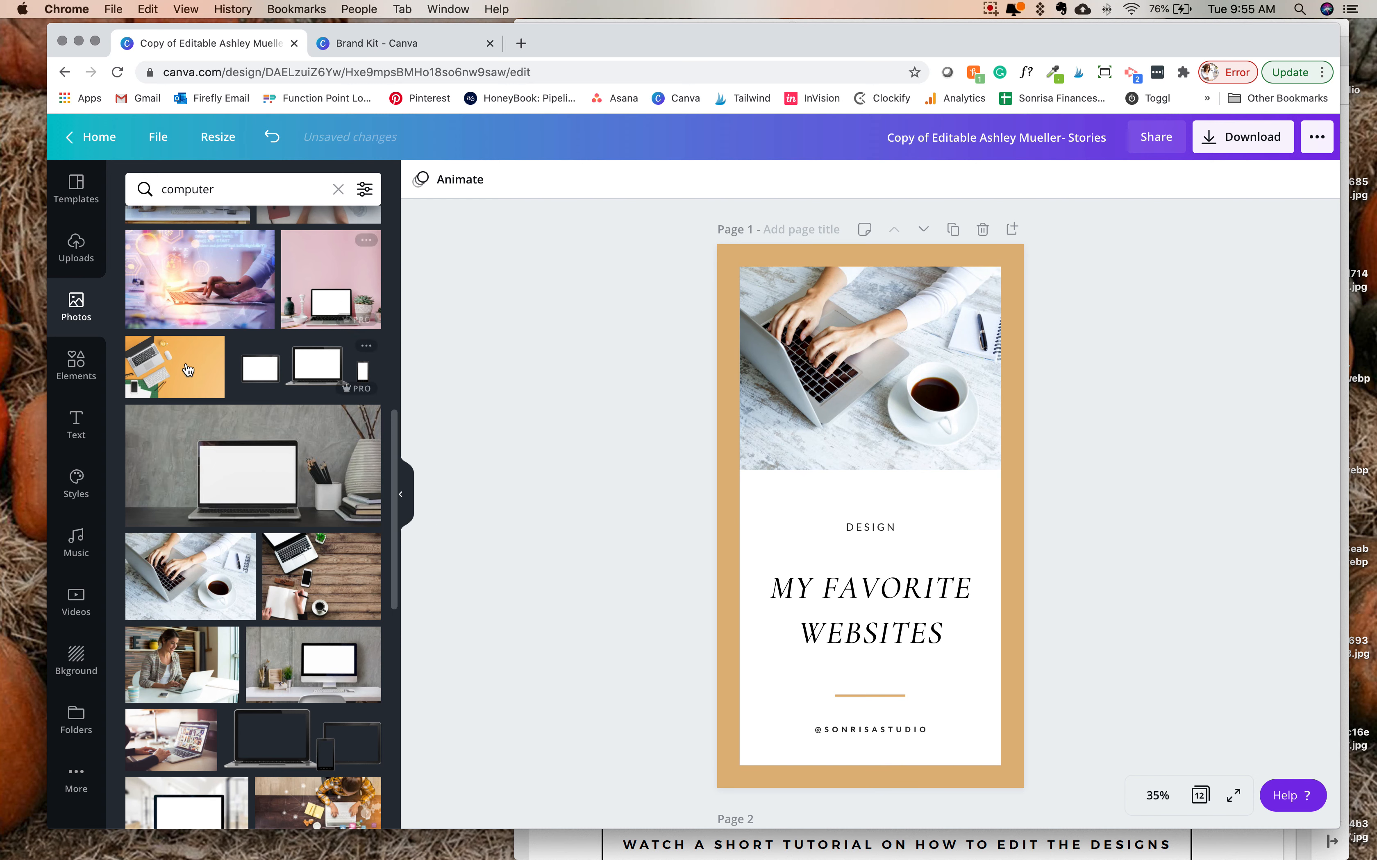
- Fill page 1's image frame with the uploaded photo of a laptop on a white desk, and view the media upload sources
{"action": "left_click", "coordinate": [77, 249]}
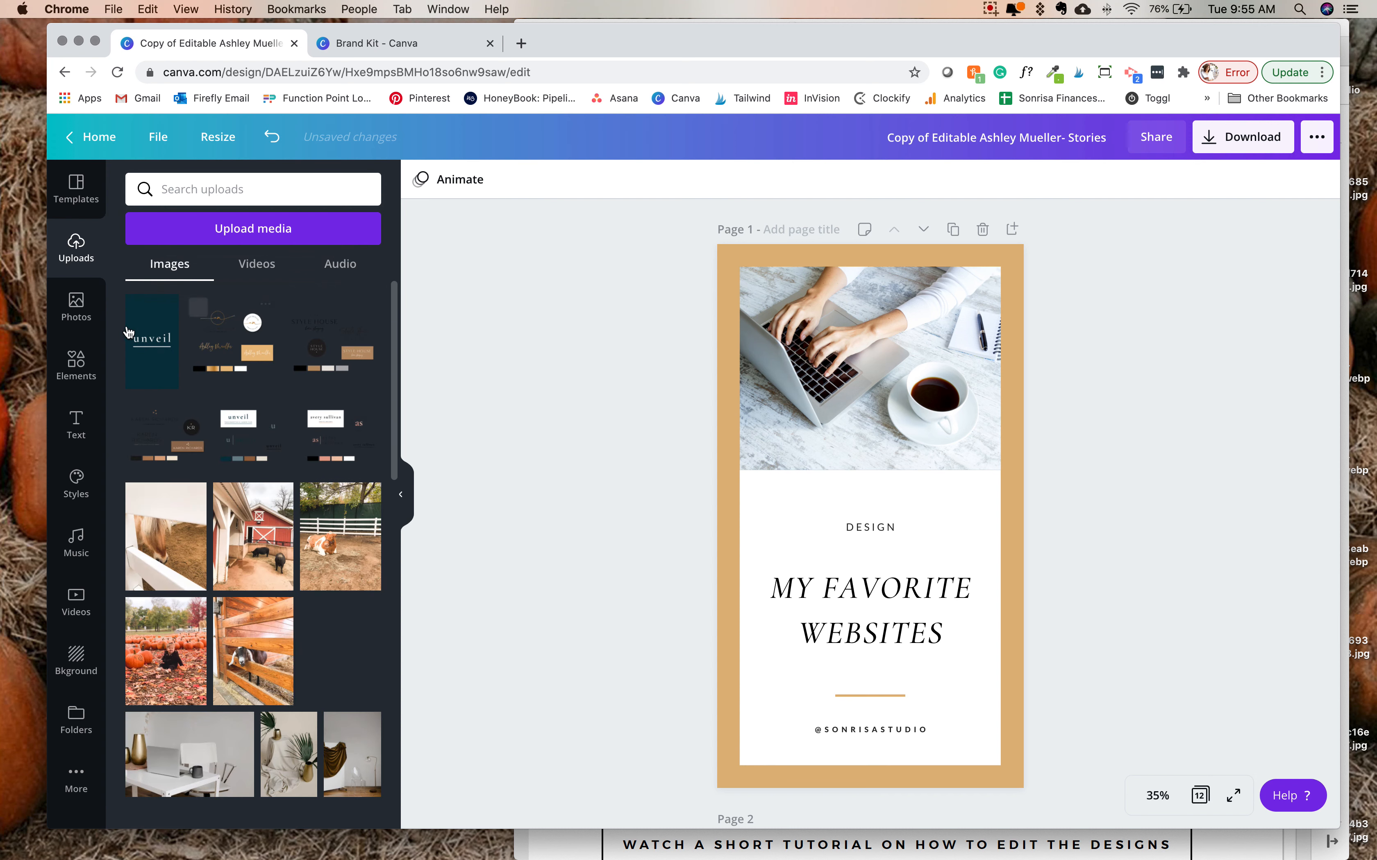
{"action": "scroll", "coordinate": [256, 549], "scroll_direction": "down", "scroll_amount": 6}
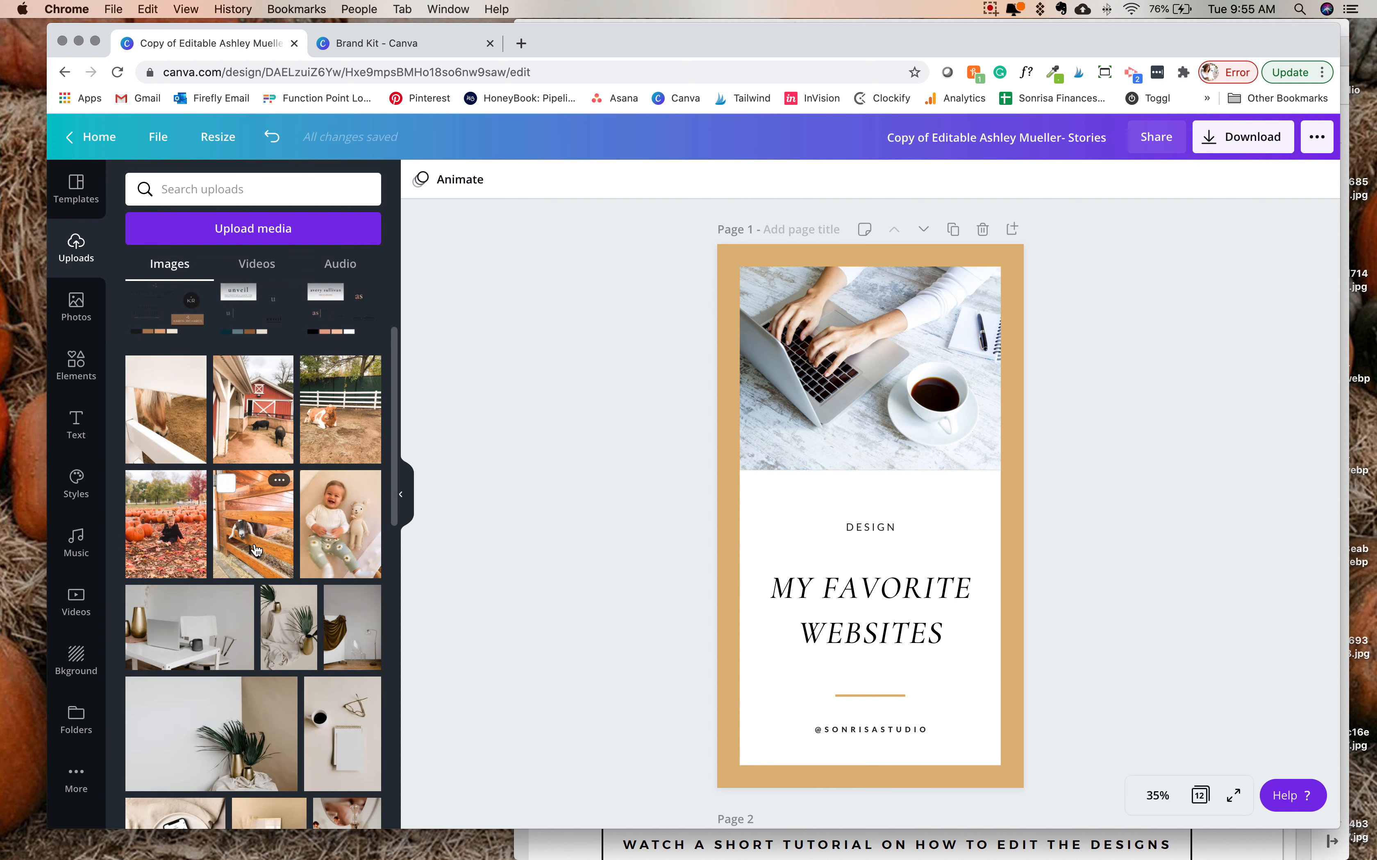
{"action": "scroll", "coordinate": [256, 549], "scroll_direction": "up", "scroll_amount": 1}
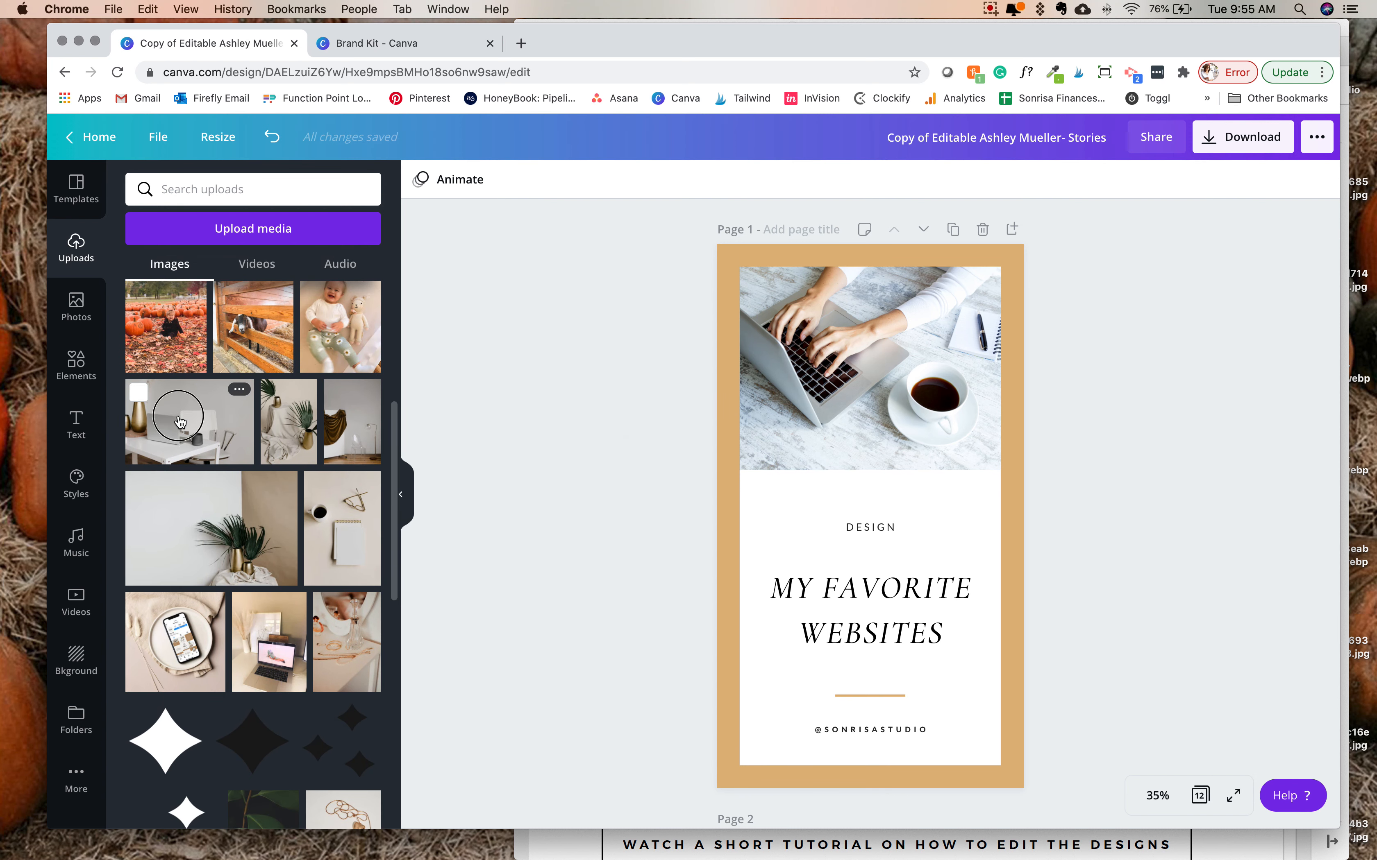
{"action": "left_click_drag", "start_coordinate": [177, 421], "coordinate": [898, 345]}
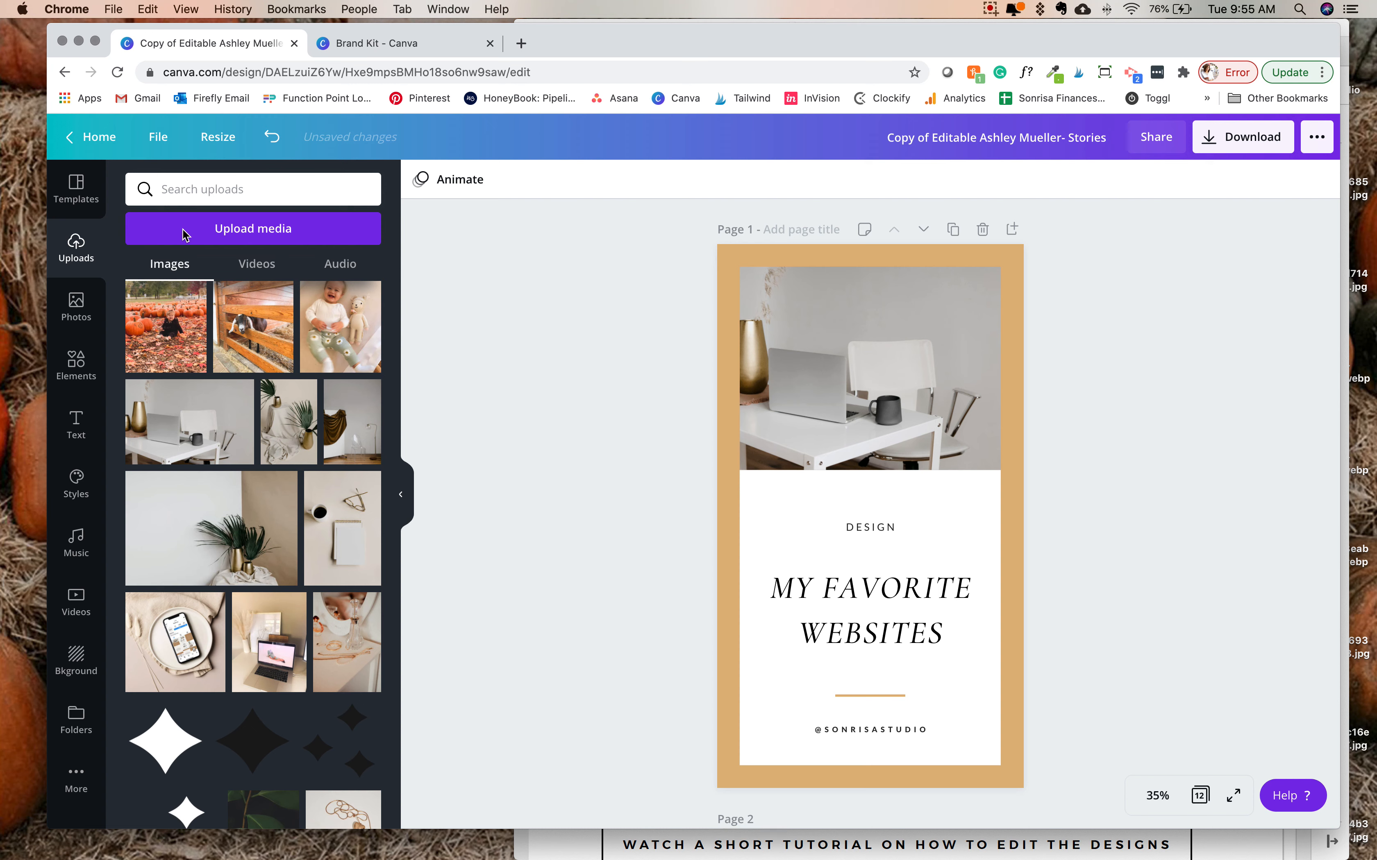
{"action": "left_click", "coordinate": [224, 228]}
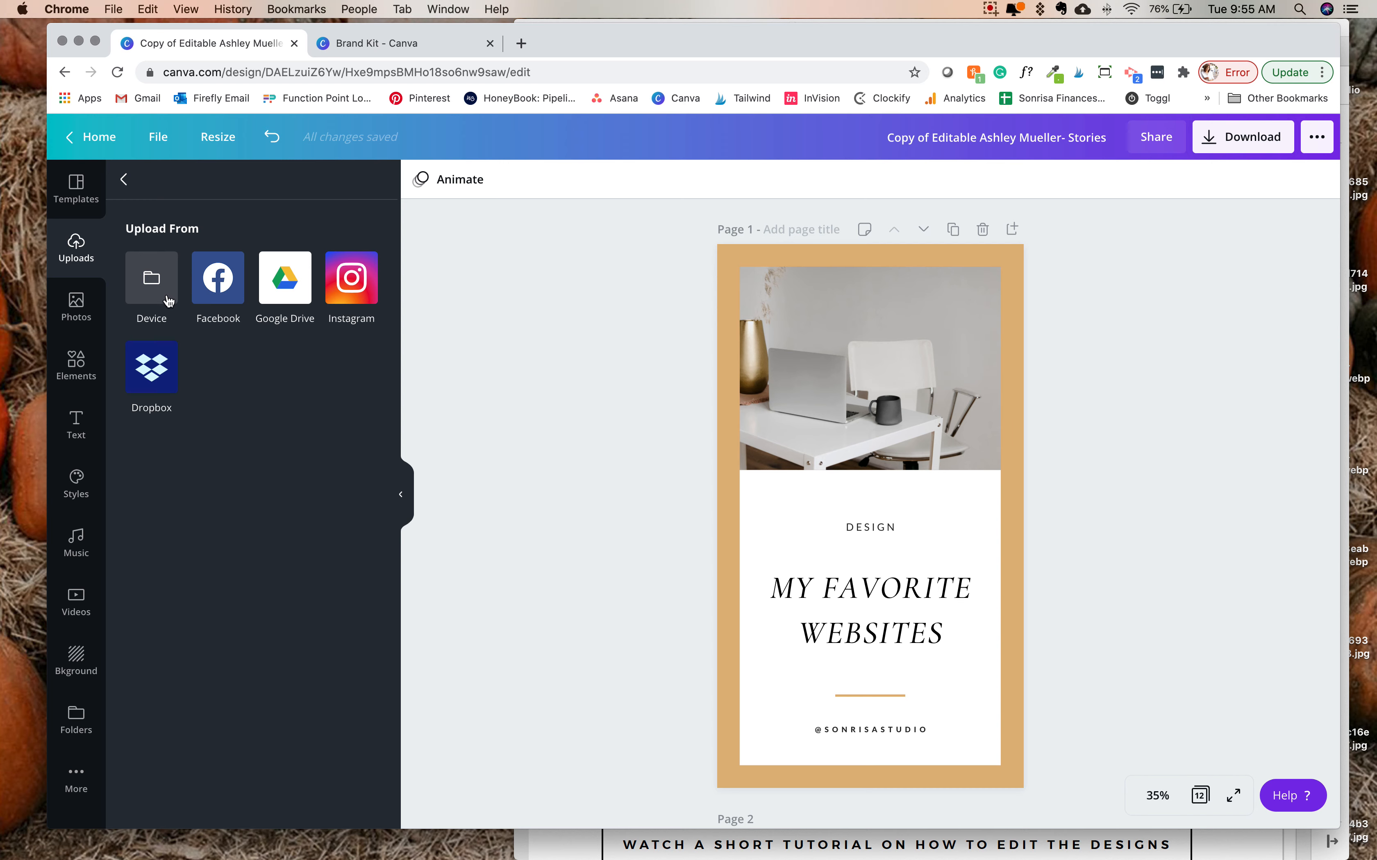
{"action": "left_click", "coordinate": [905, 828]}
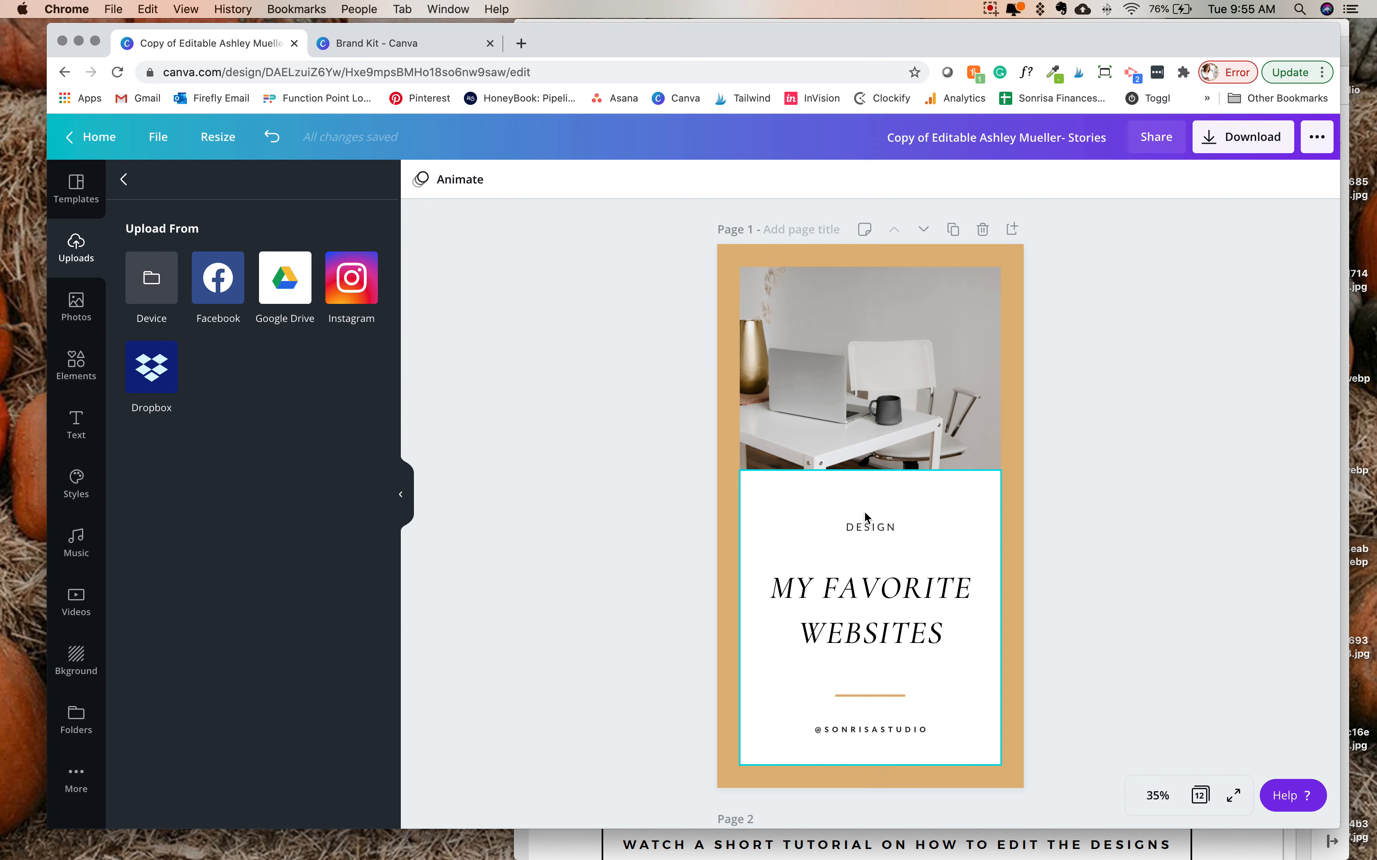
- Move the "DESIGN" label slightly down, closer to the heading
{"action": "left_click_drag", "start_coordinate": [885, 528], "coordinate": [884, 540]}
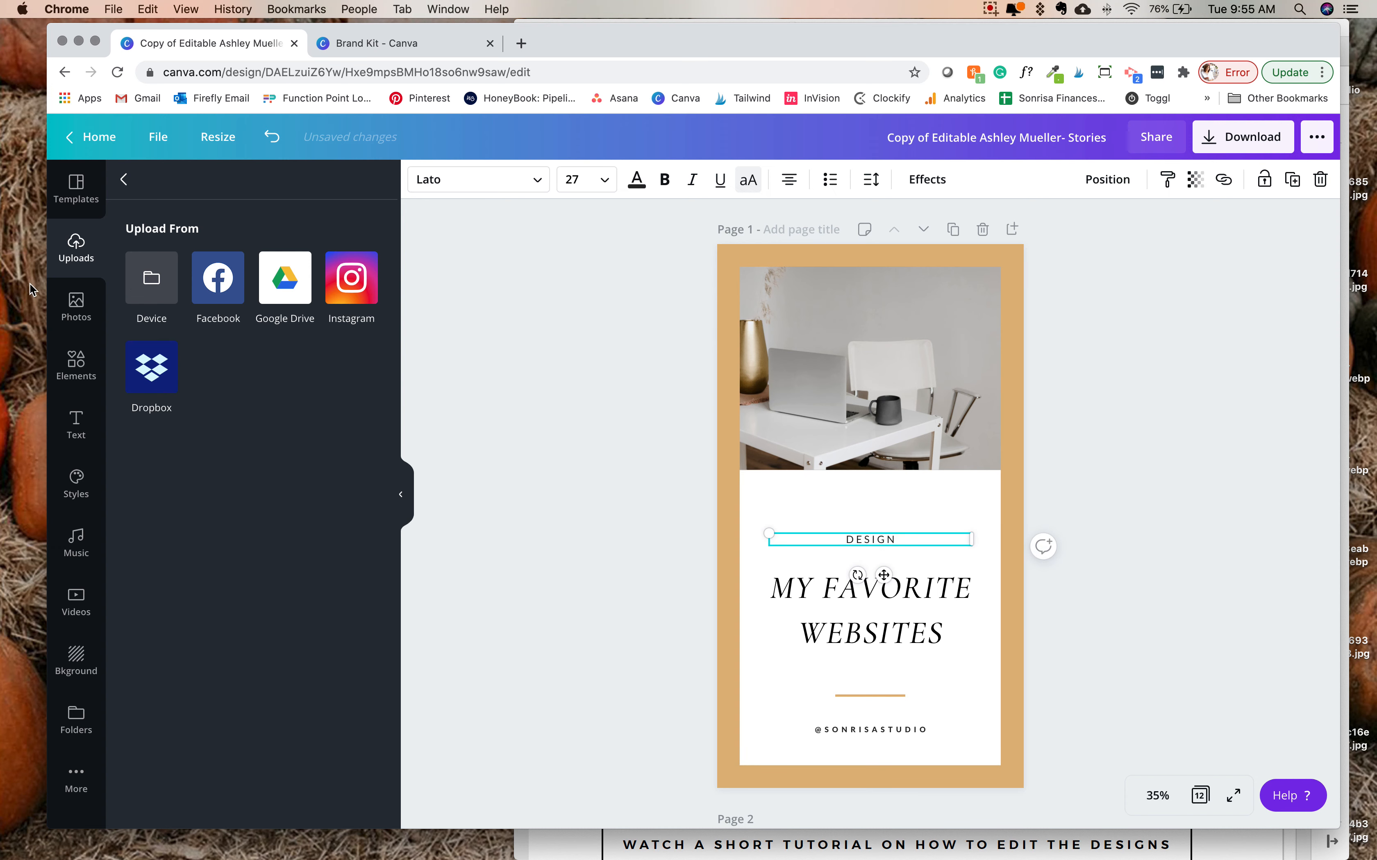
- Look through the uploaded images for a graphic to add to page 1
{"action": "left_click", "coordinate": [76, 311]}
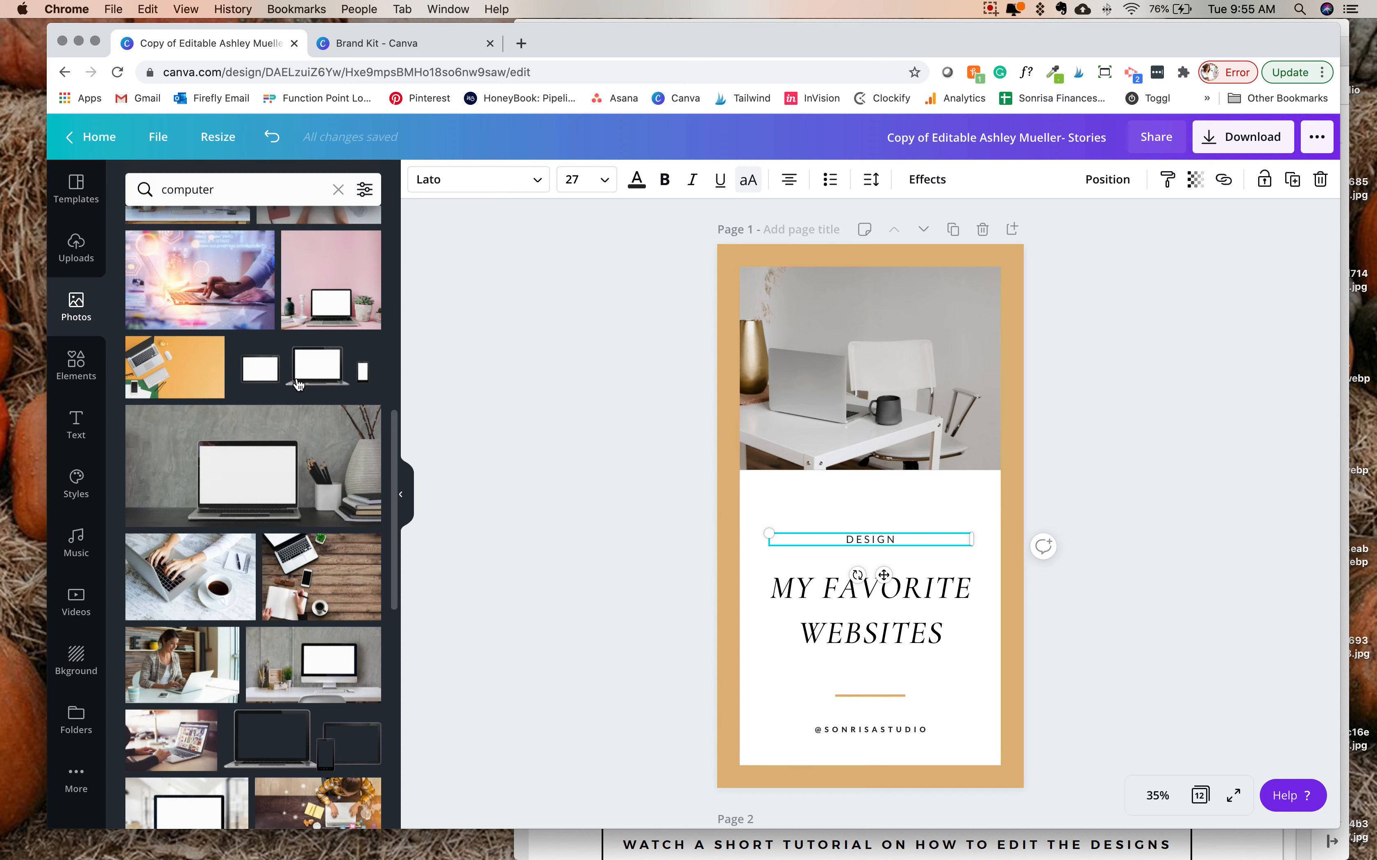
{"action": "left_click", "coordinate": [76, 250]}
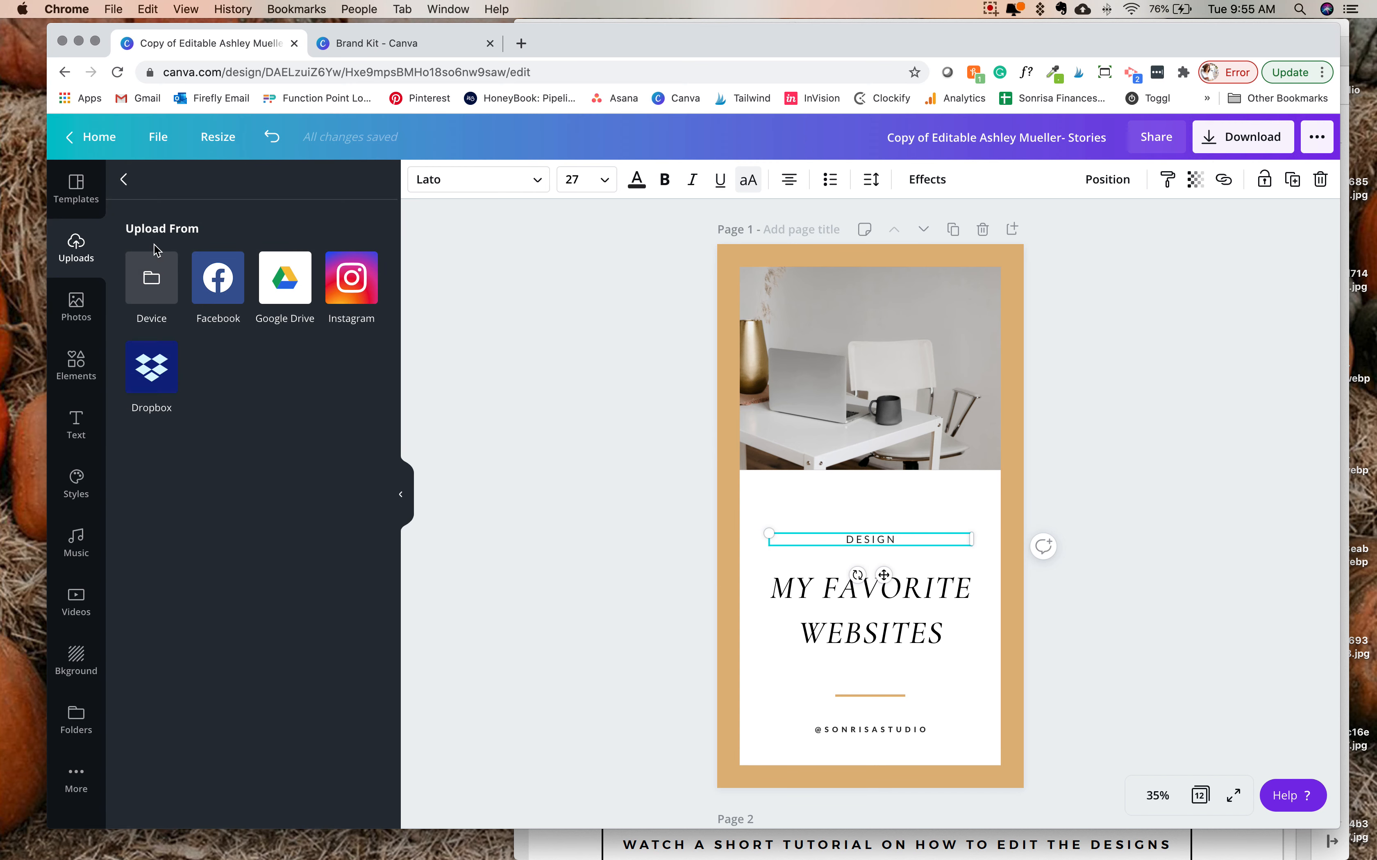
{"action": "left_click", "coordinate": [125, 181]}
{"action": "scroll", "coordinate": [262, 378], "scroll_direction": "down", "scroll_amount": 10}
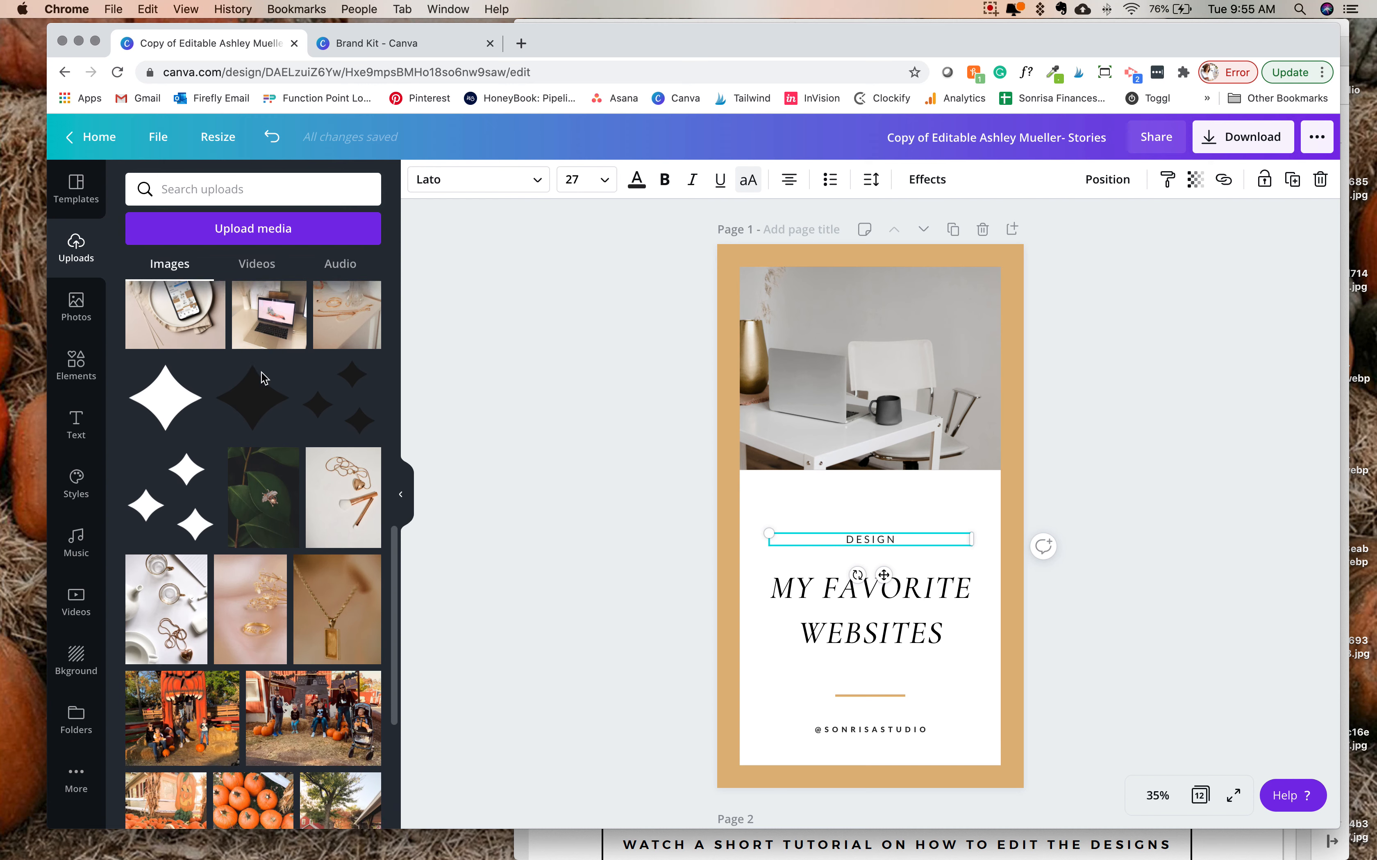
{"action": "scroll", "coordinate": [263, 378], "scroll_direction": "down", "scroll_amount": 10}
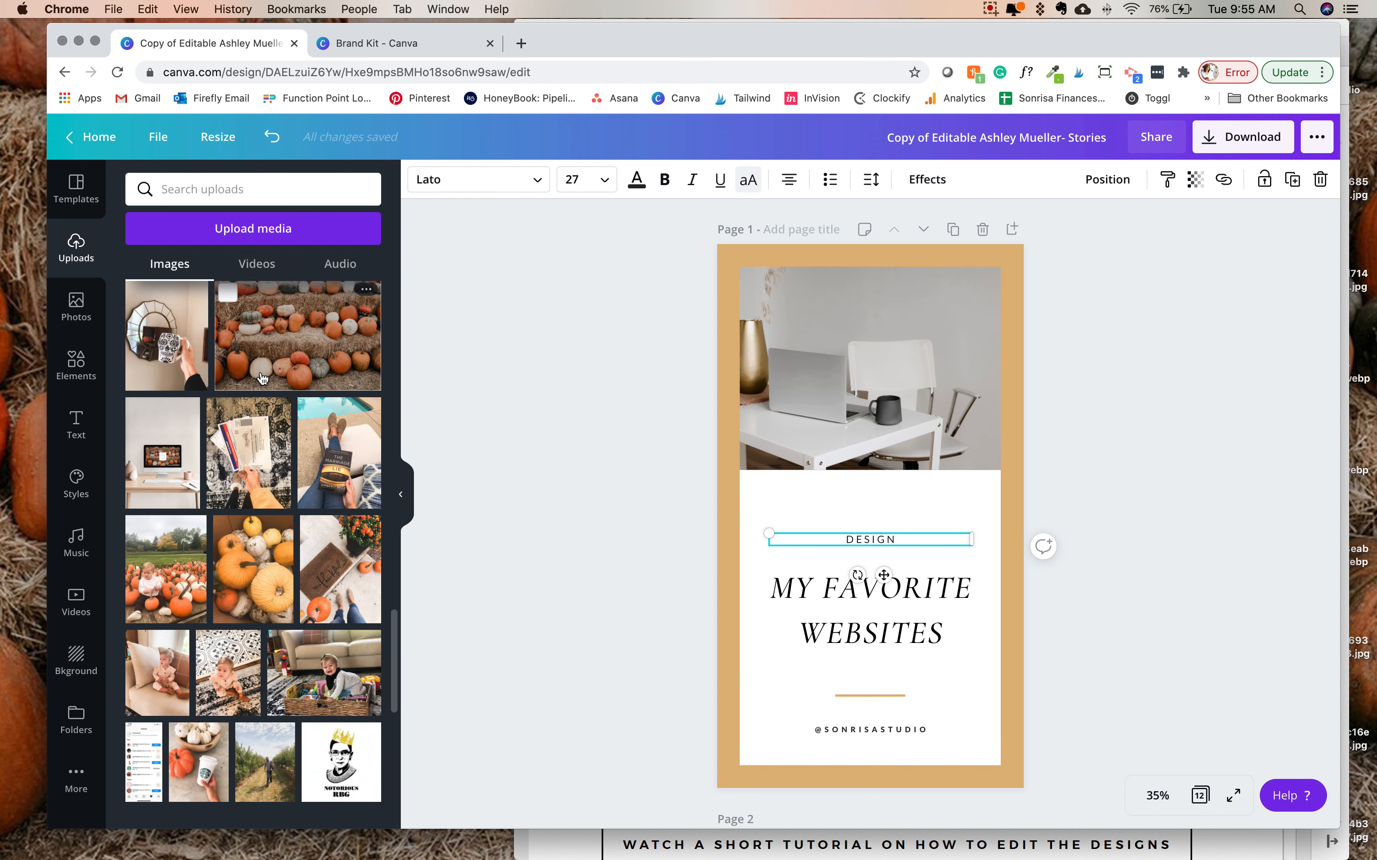
{"action": "scroll", "coordinate": [262, 379], "scroll_direction": "down", "scroll_amount": 10}
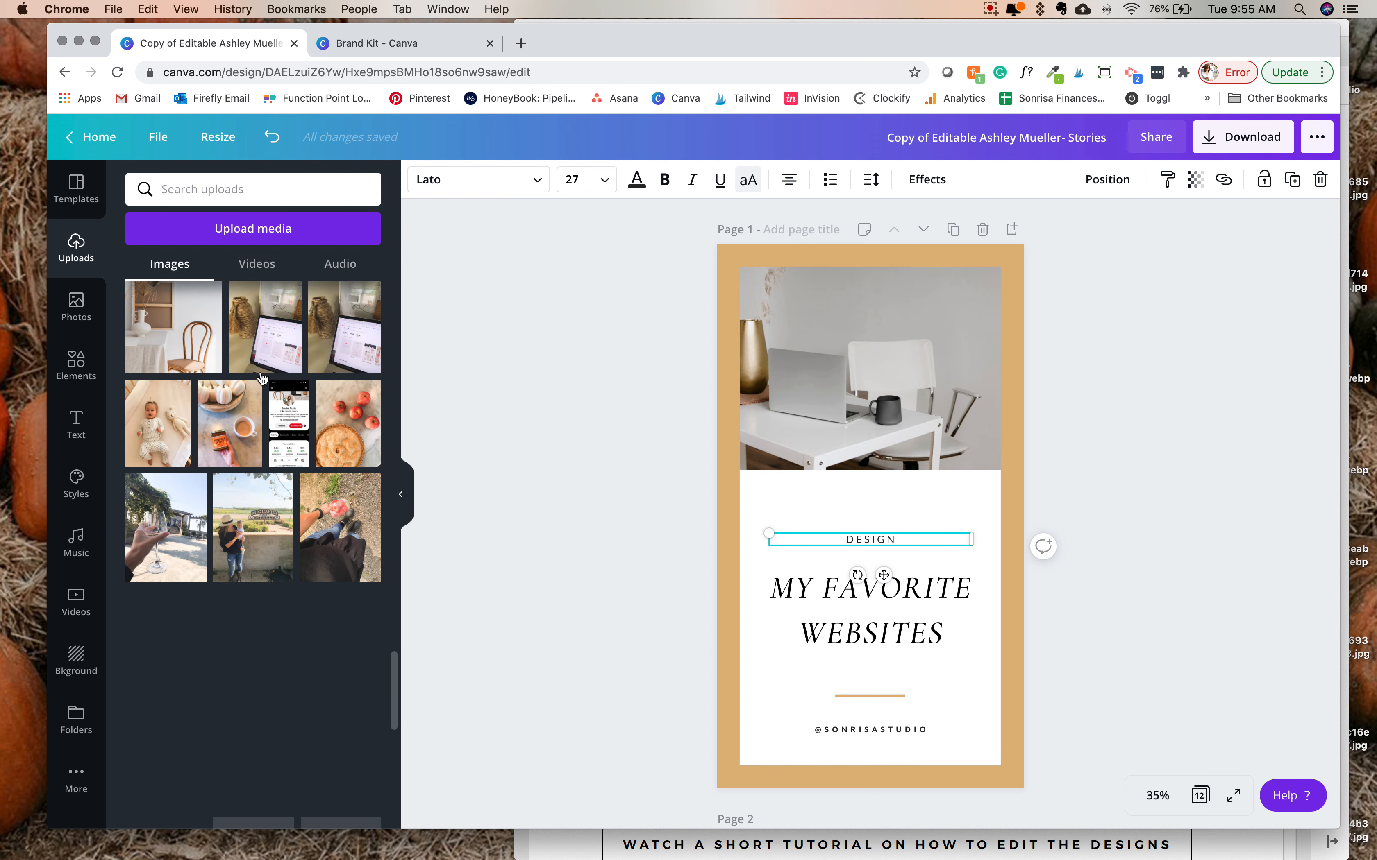
{"action": "scroll", "coordinate": [263, 378], "scroll_direction": "down", "scroll_amount": 10}
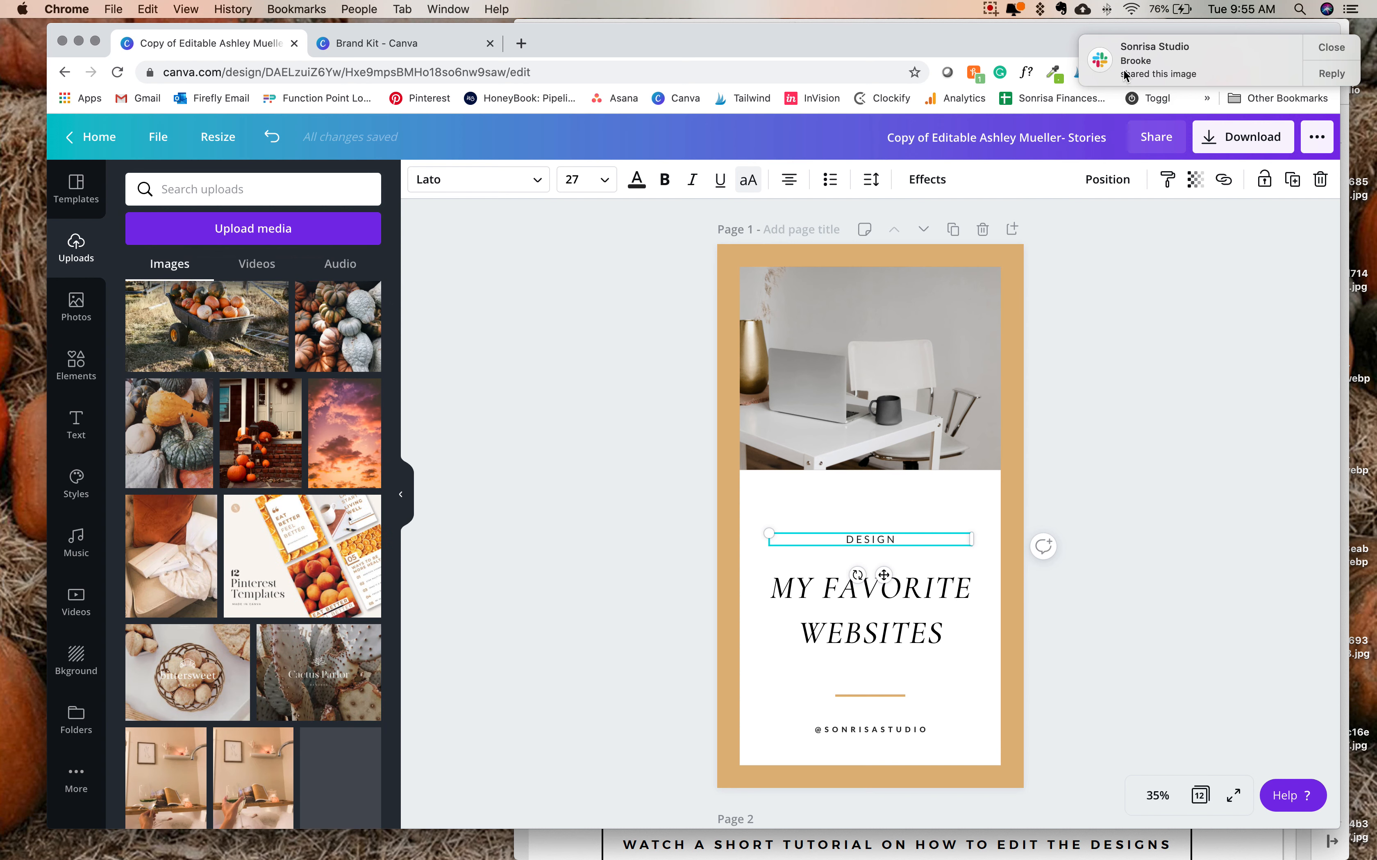
{"action": "scroll", "coordinate": [348, 494], "scroll_direction": "down", "scroll_amount": 5}
{"action": "scroll", "coordinate": [349, 495], "scroll_direction": "up", "scroll_amount": 8}
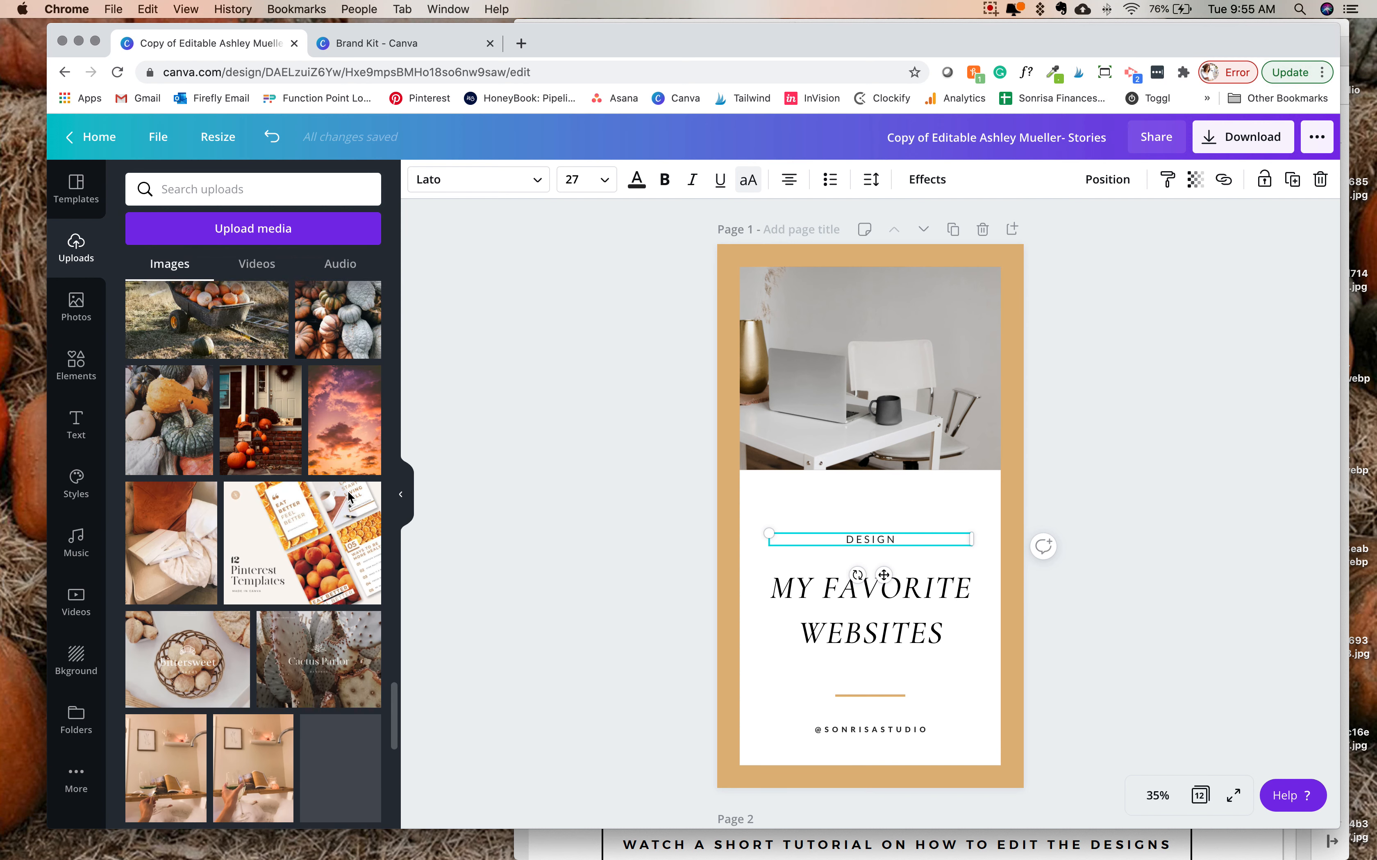
{"action": "scroll", "coordinate": [350, 497], "scroll_direction": "up", "scroll_amount": 10}
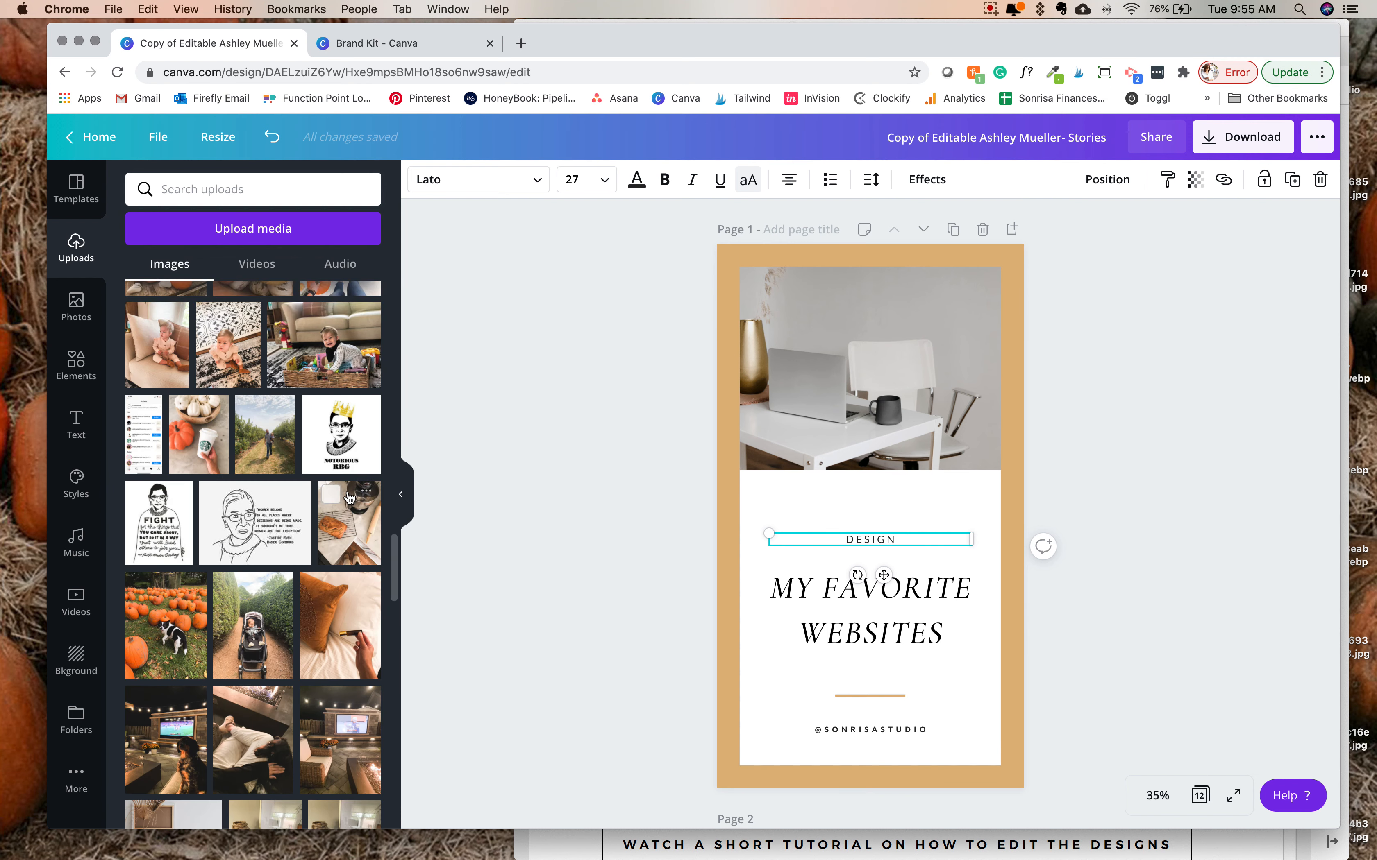
{"action": "scroll", "coordinate": [350, 496], "scroll_direction": "up", "scroll_amount": 10}
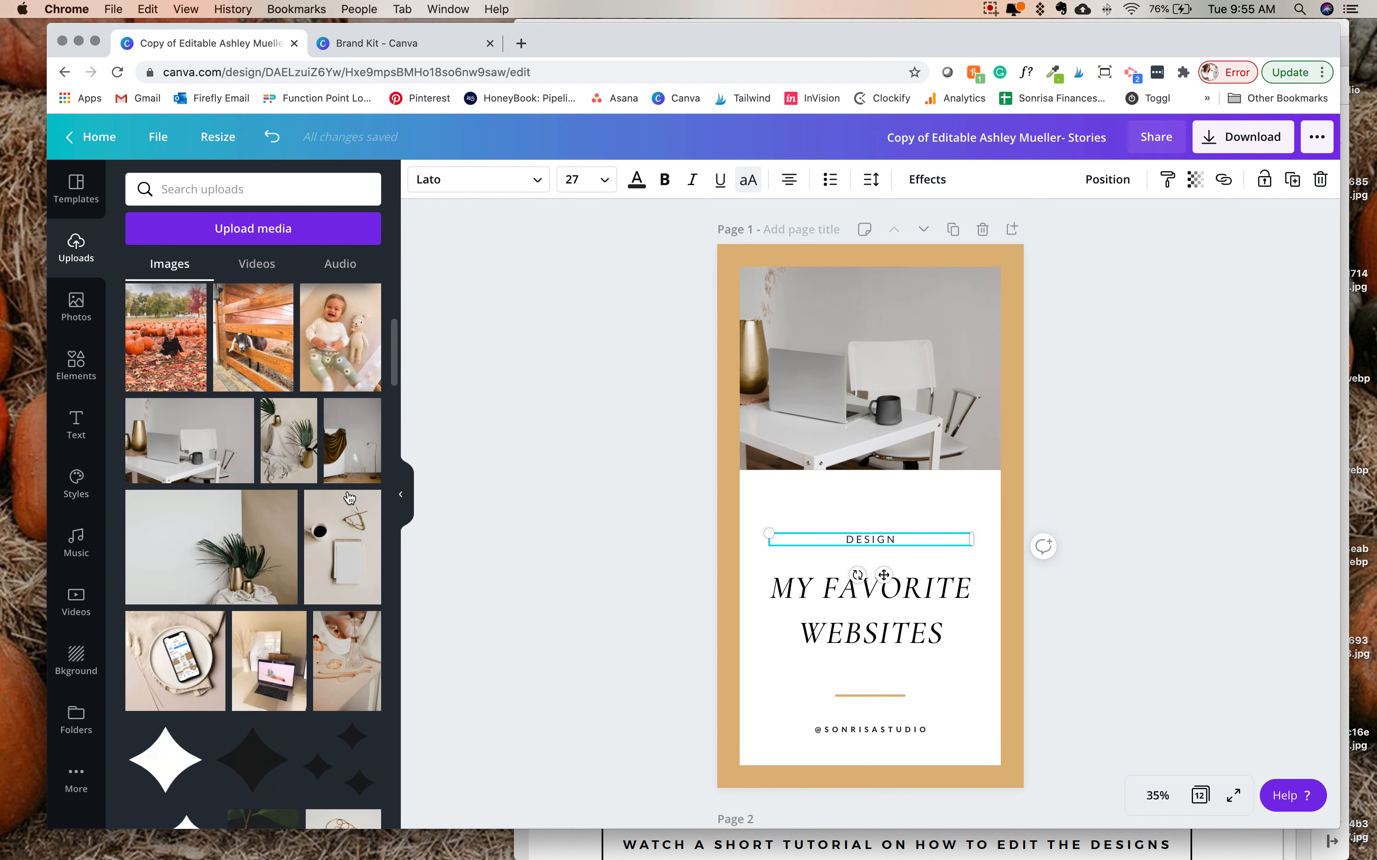
- Add the uploaded black three-star graphic to page 1, shrink it and place it just above the "DESIGN" label
{"action": "left_click_drag", "start_coordinate": [341, 564], "coordinate": [880, 510]}
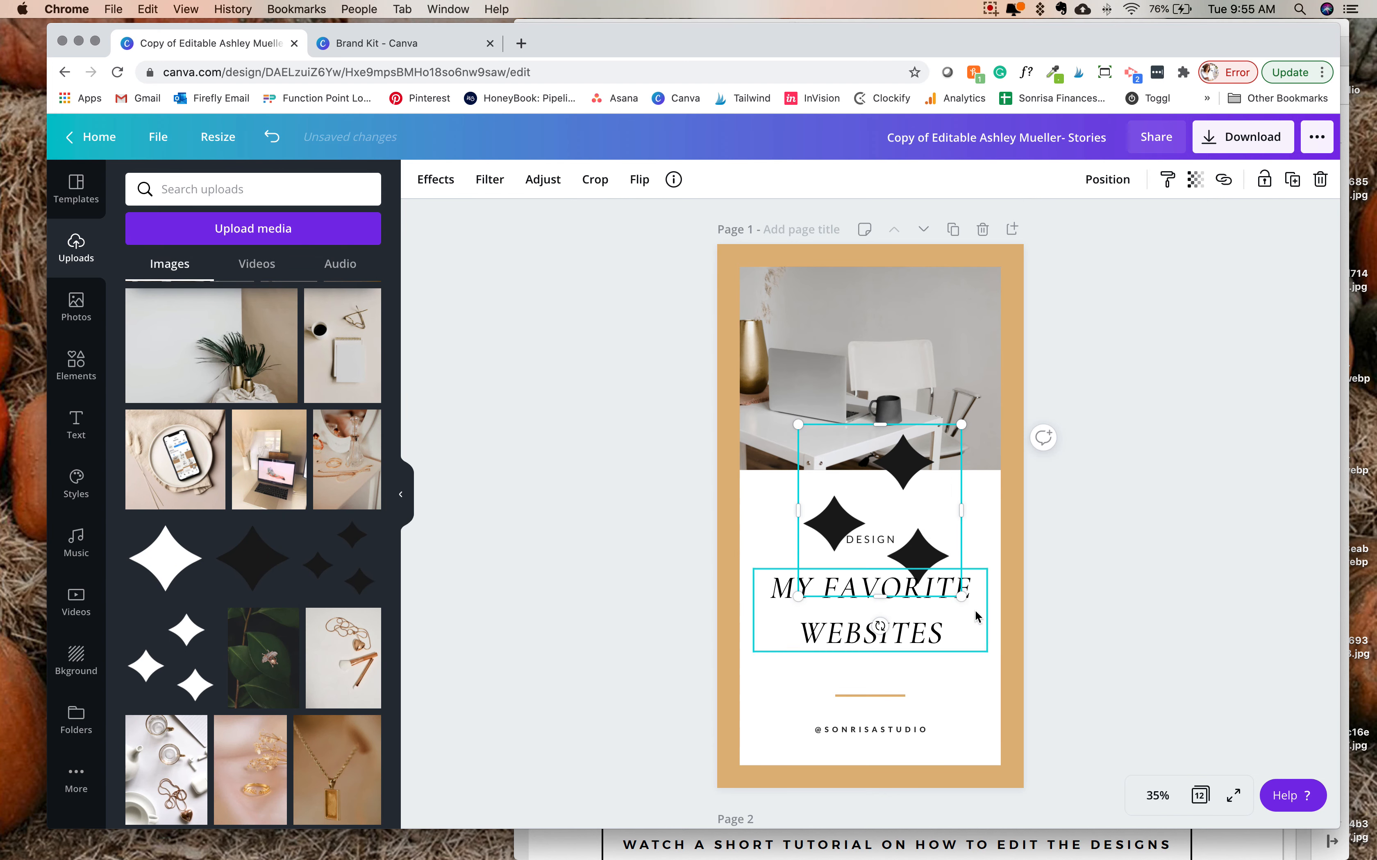
{"action": "left_click_drag", "start_coordinate": [967, 600], "coordinate": [907, 527]}
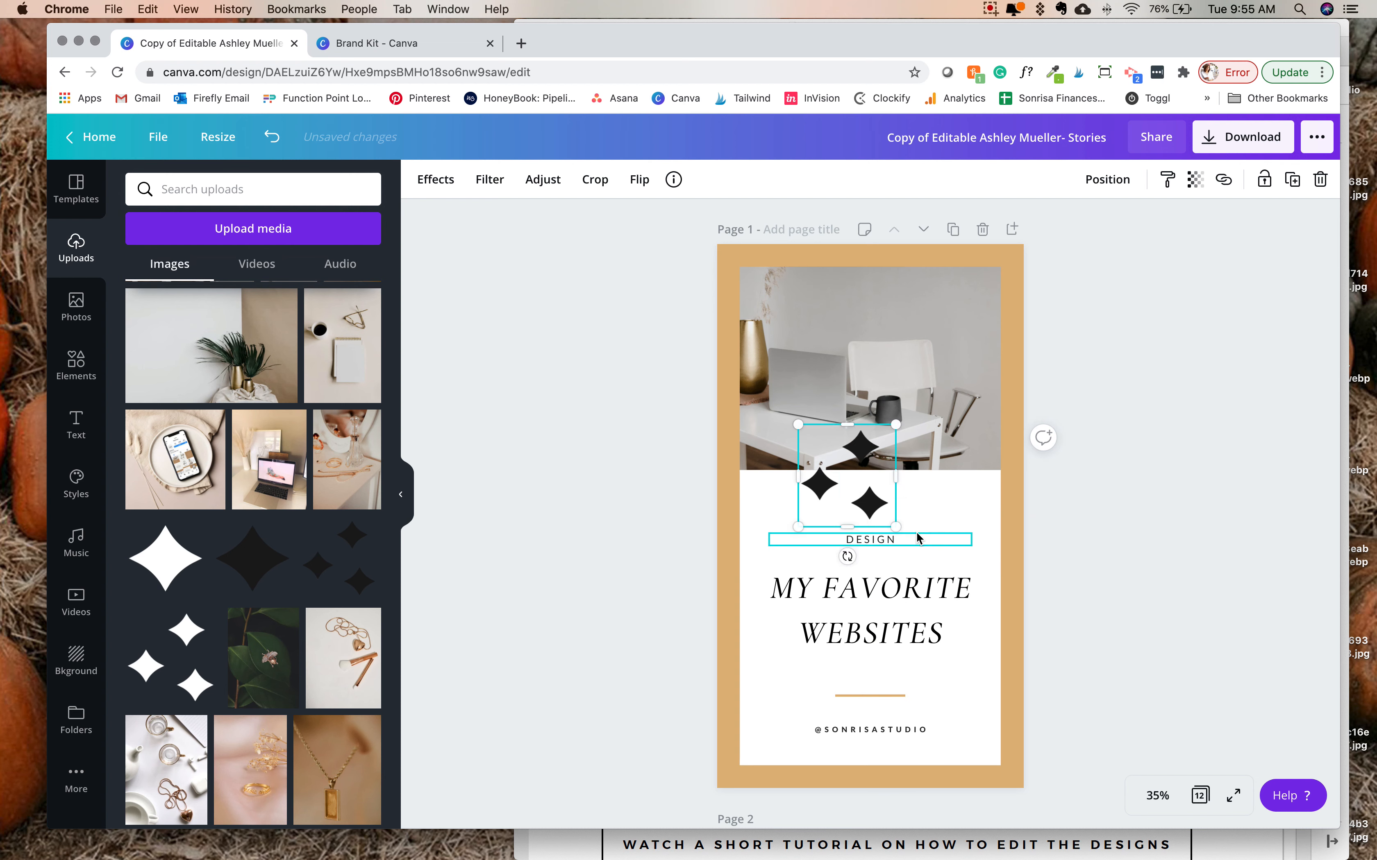
{"action": "key", "text": "super+z"}
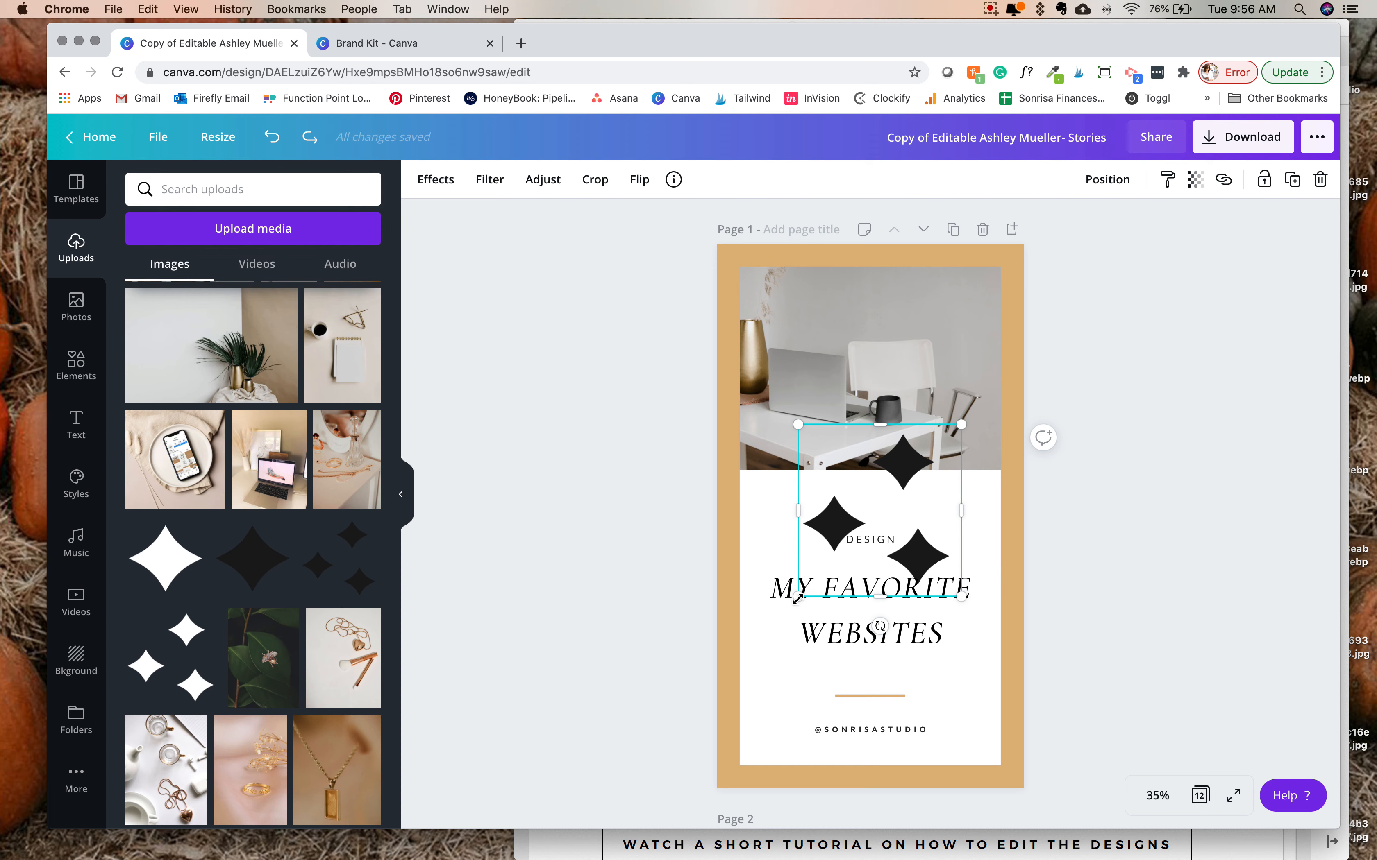
{"action": "left_click_drag", "start_coordinate": [960, 596], "coordinate": [854, 489]}
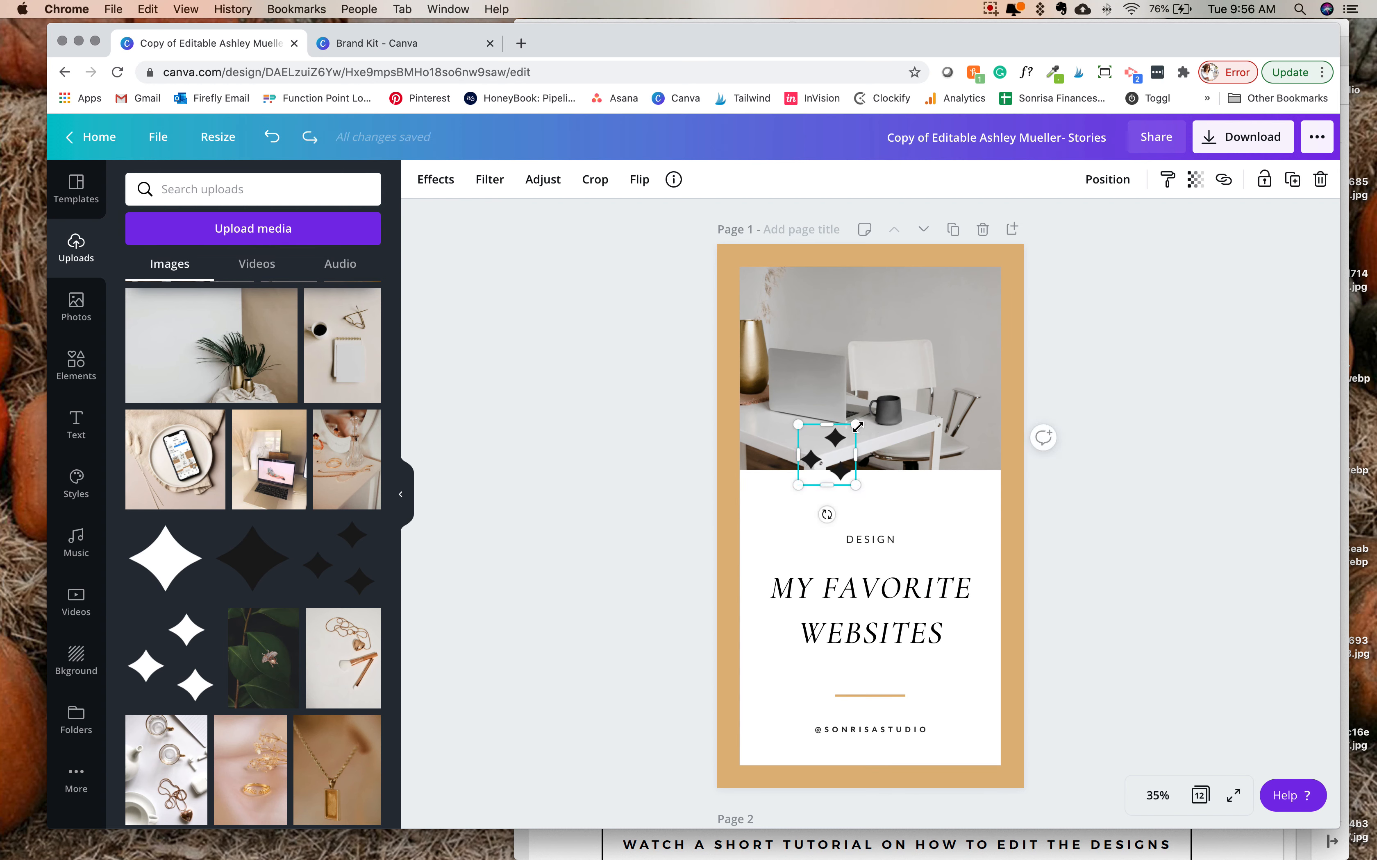
{"action": "left_click_drag", "start_coordinate": [856, 425], "coordinate": [875, 482]}
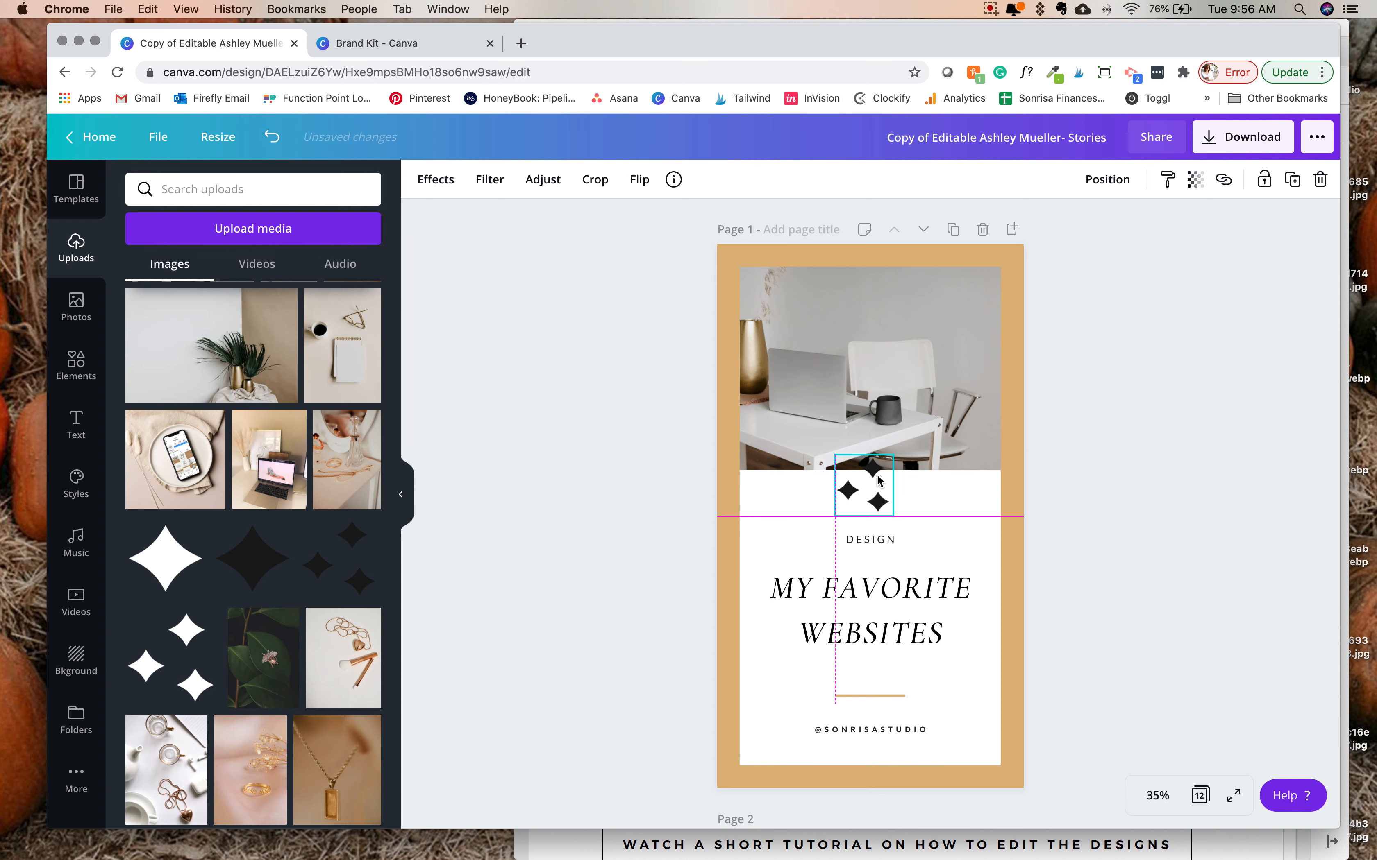
- Shift page 1's heading, "DESIGN" label and star graphic down so they sit evenly spaced below the photo
{"action": "left_click_drag", "start_coordinate": [913, 620], "coordinate": [912, 638]}
{"action": "left_click_drag", "start_coordinate": [879, 539], "coordinate": [879, 560]}
{"action": "mouse_move", "coordinate": [879, 503]}
{"action": "left_mouse_down"}
{"action": "mouse_move", "coordinate": [907, 512]}
{"action": "mouse_move", "coordinate": [884, 522]}
{"action": "left_mouse_up"}
{"action": "left_click", "coordinate": [929, 628]}
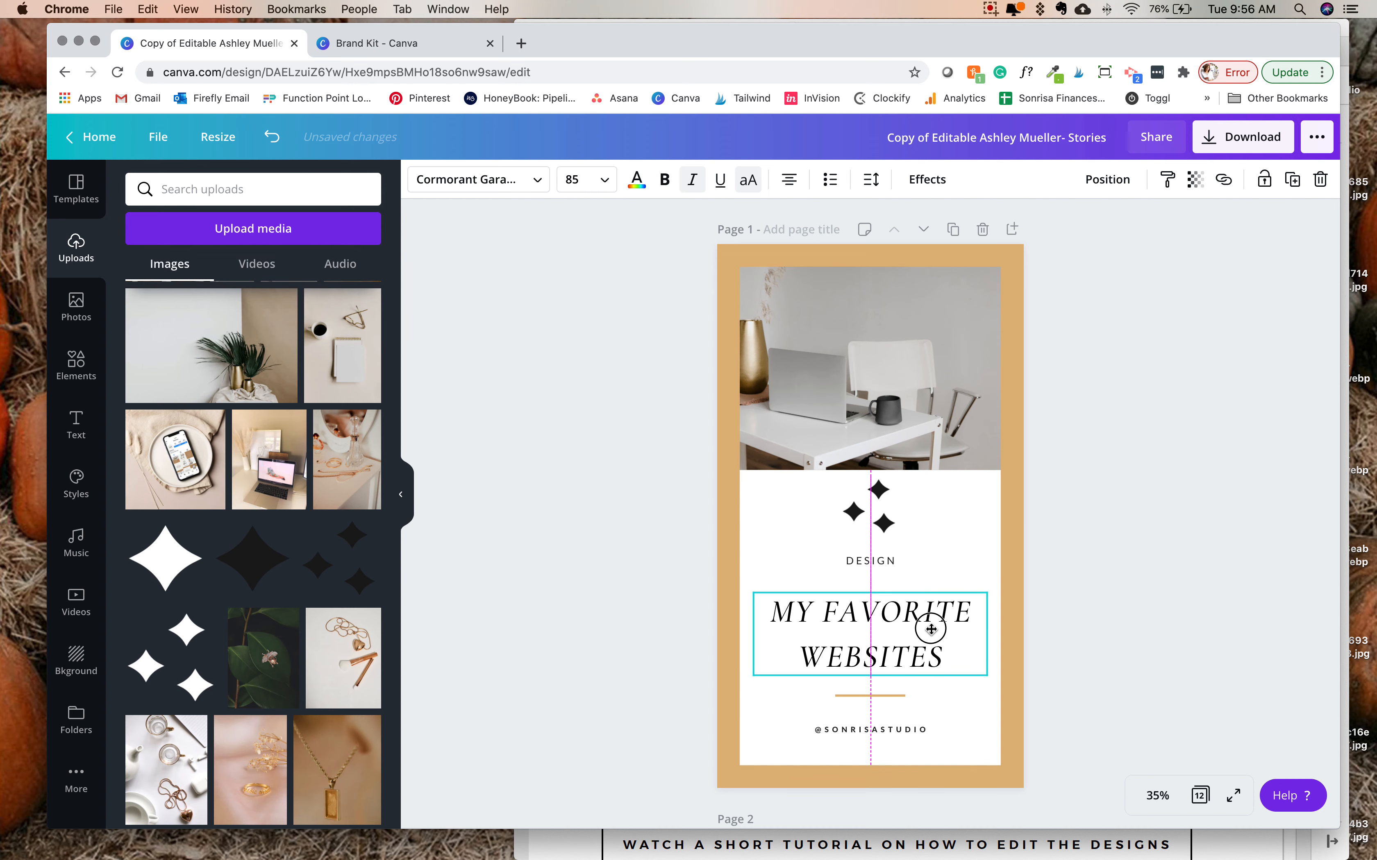
{"action": "left_click_drag", "start_coordinate": [876, 562], "coordinate": [891, 537]}
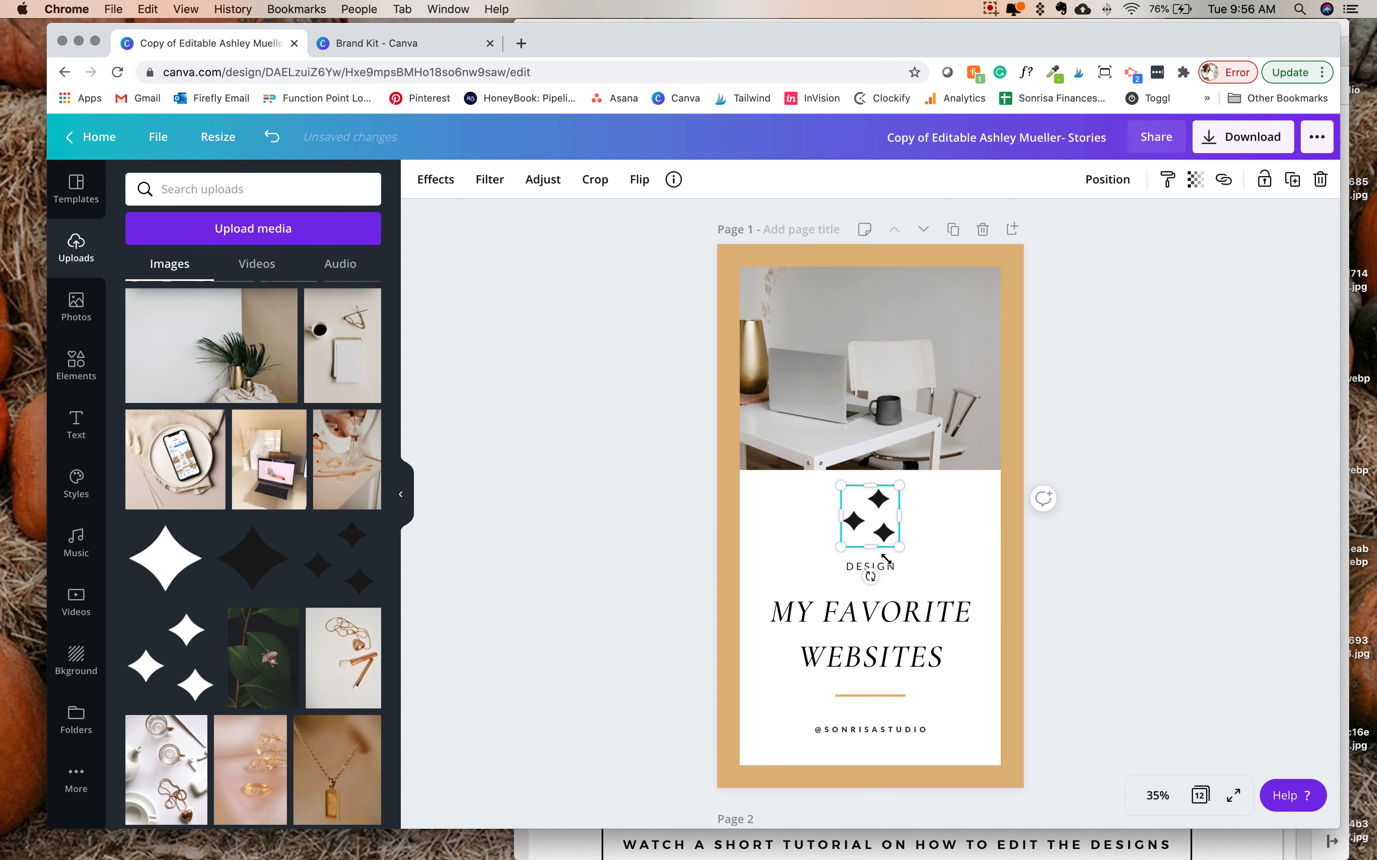
- Select page 1's stars, "DESIGN" label and heading together, and check their center alignment
{"action": "left_click", "coordinate": [939, 667]}
{"action": "left_click", "coordinate": [870, 566], "text": "shift"}
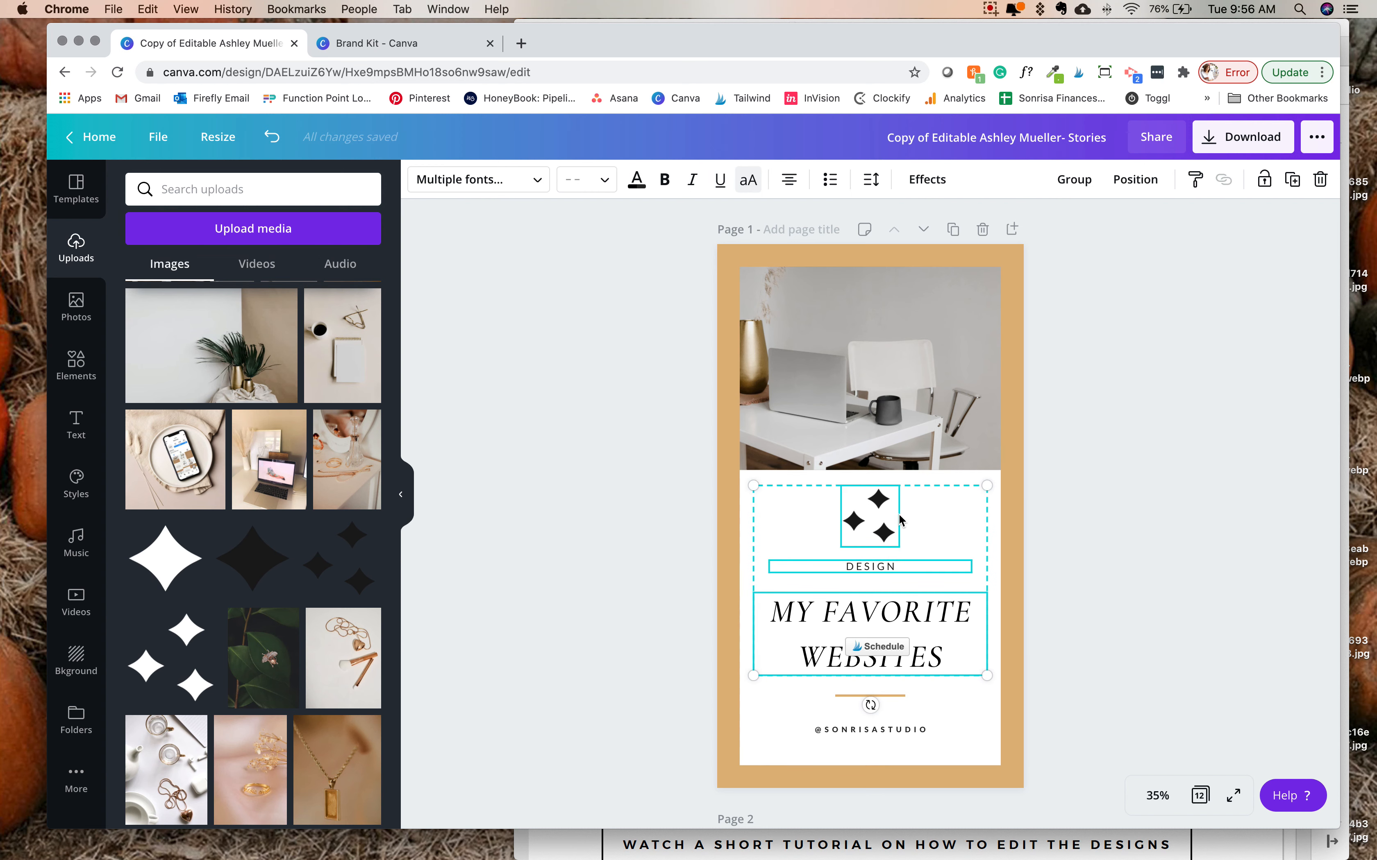
{"action": "left_click", "coordinate": [1135, 180]}
{"action": "left_click", "coordinate": [1083, 372]}
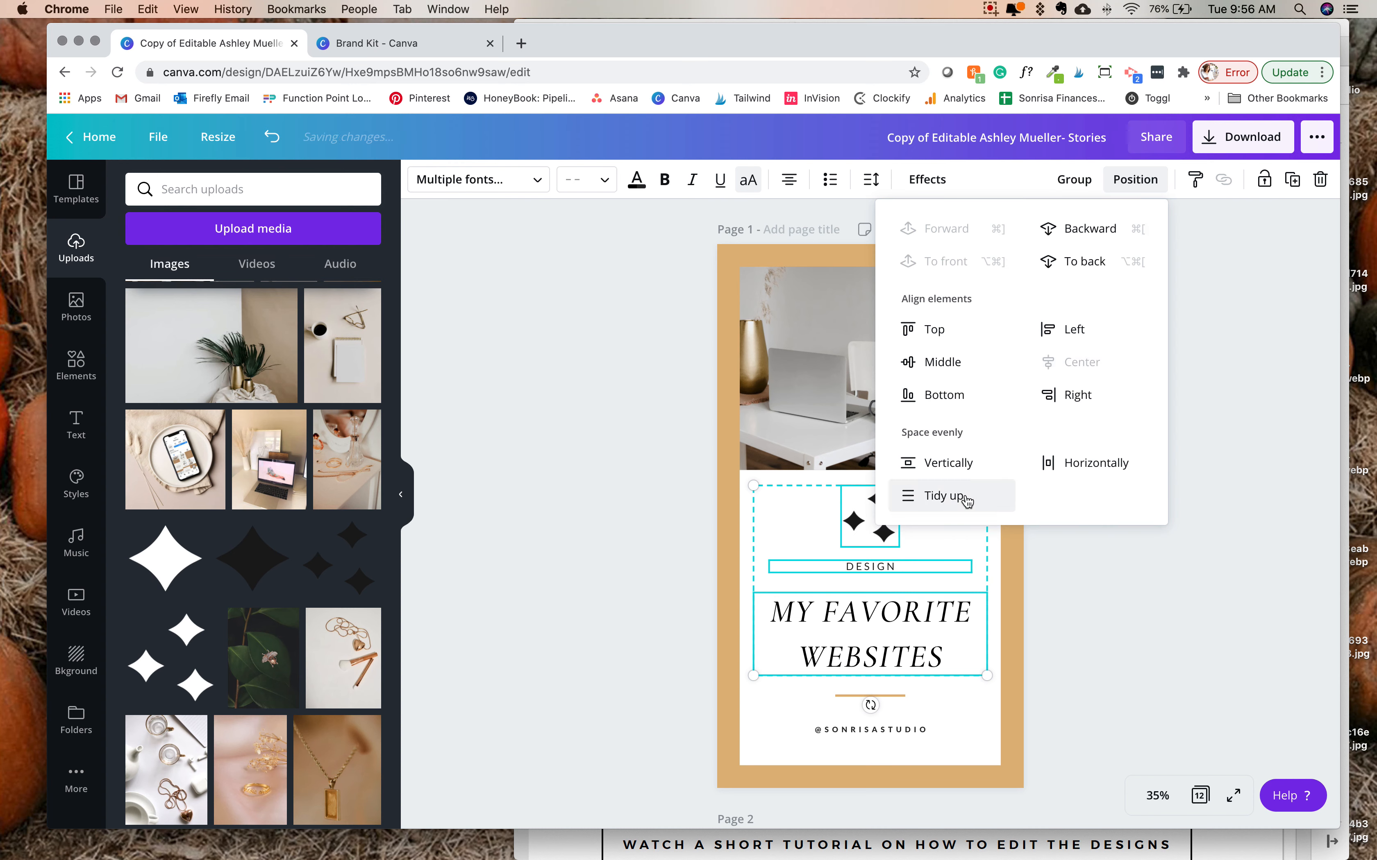
{"action": "left_click", "coordinate": [1116, 645]}
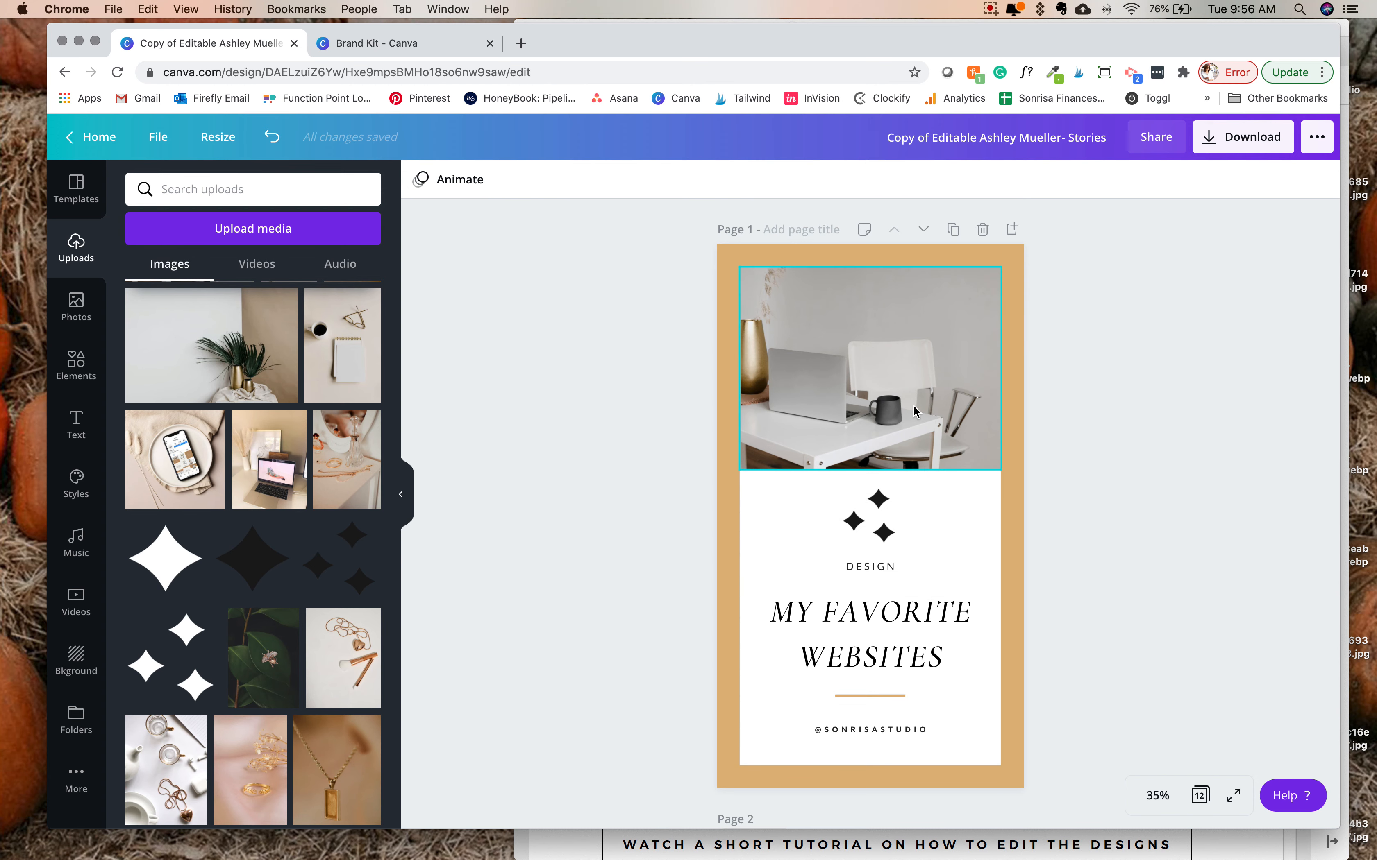
- Fill page 5's image frame with the uploaded photo of a phone on a plate
{"action": "scroll", "coordinate": [777, 249], "scroll_direction": "down", "scroll_amount": 20}
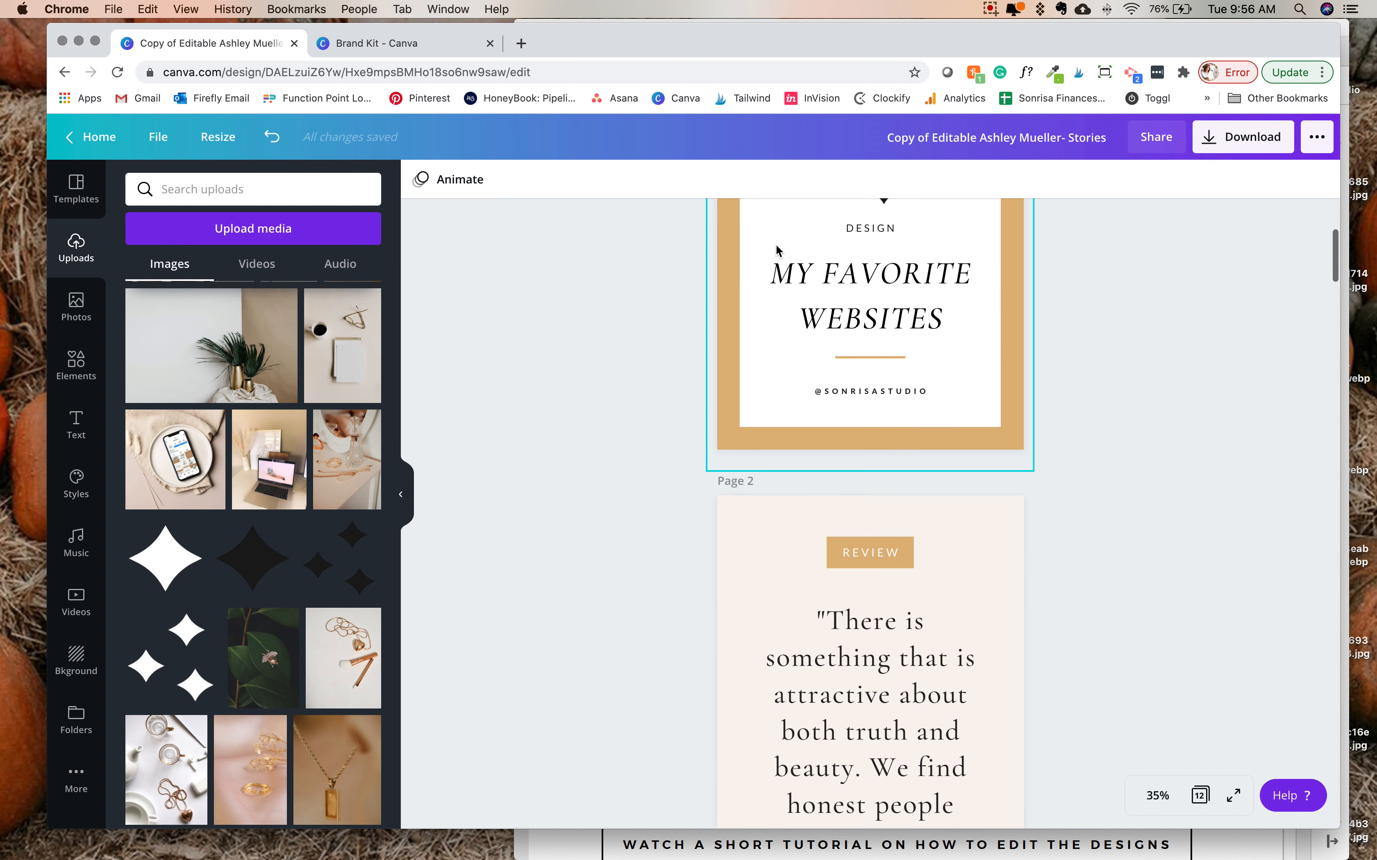
{"action": "scroll", "coordinate": [776, 244], "scroll_direction": "down", "scroll_amount": 10}
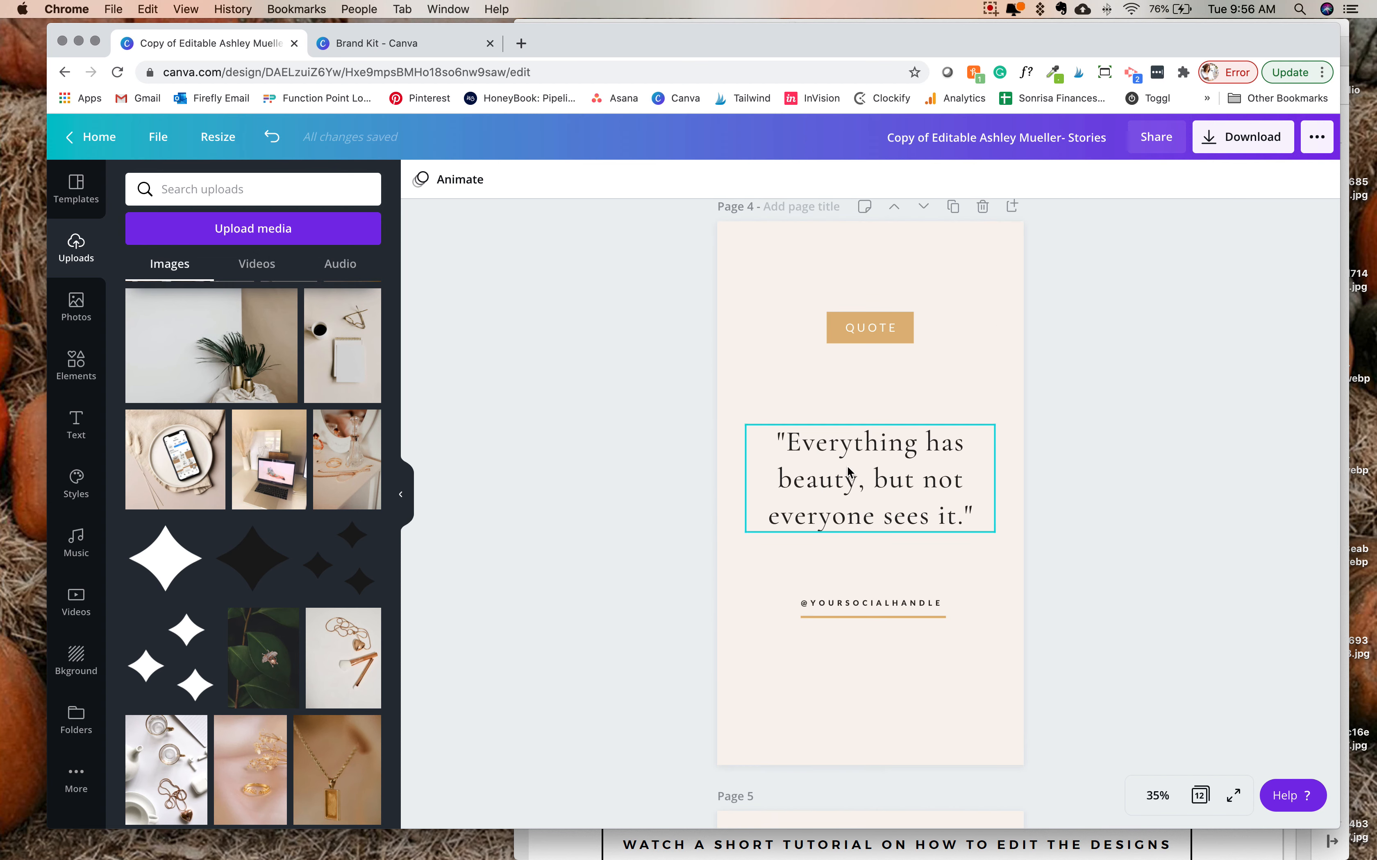
{"action": "scroll", "coordinate": [847, 467], "scroll_direction": "down", "scroll_amount": 10}
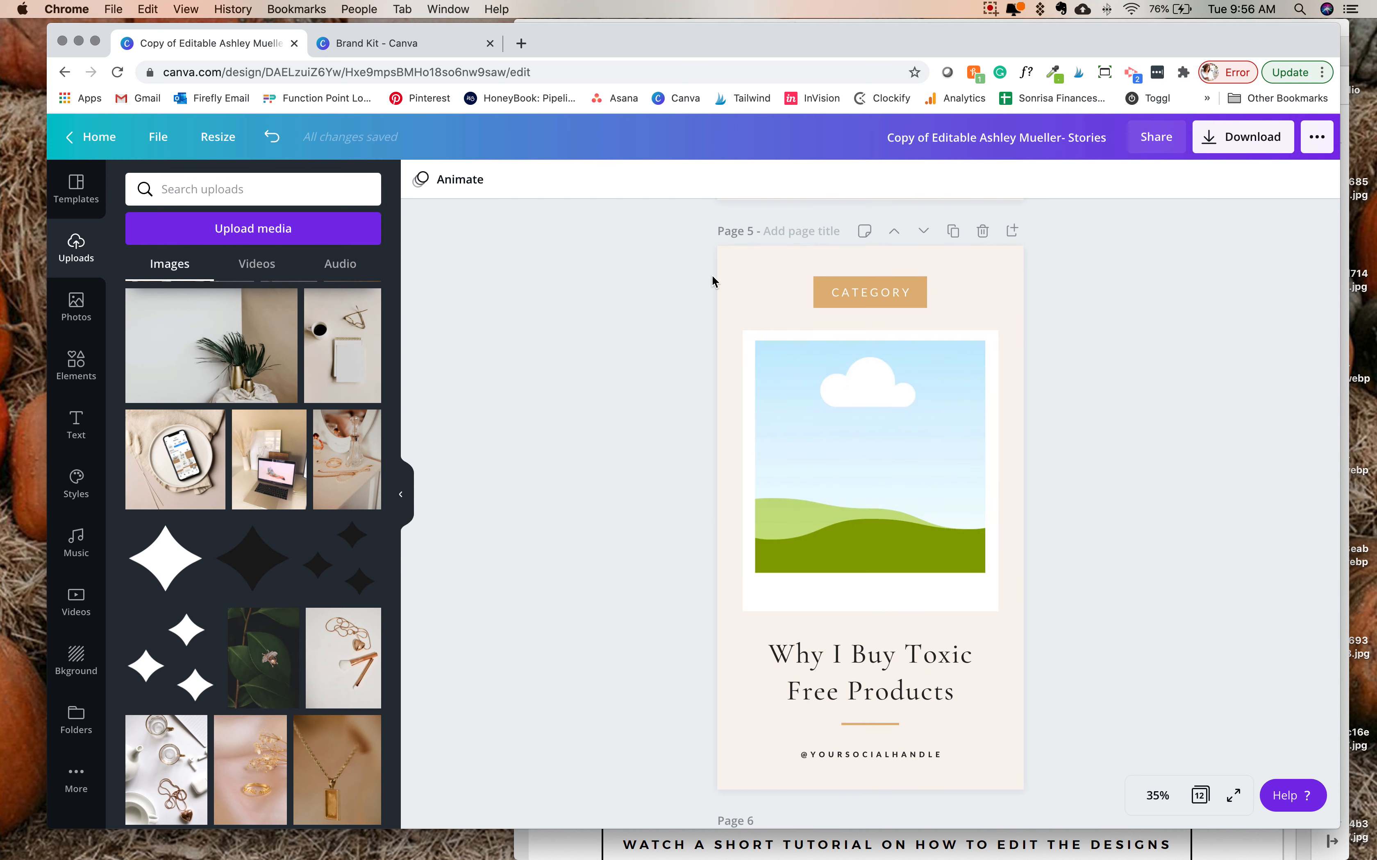
{"action": "scroll", "coordinate": [806, 424], "scroll_direction": "down", "scroll_amount": 10}
{"action": "scroll", "coordinate": [807, 424], "scroll_direction": "up", "scroll_amount": 10}
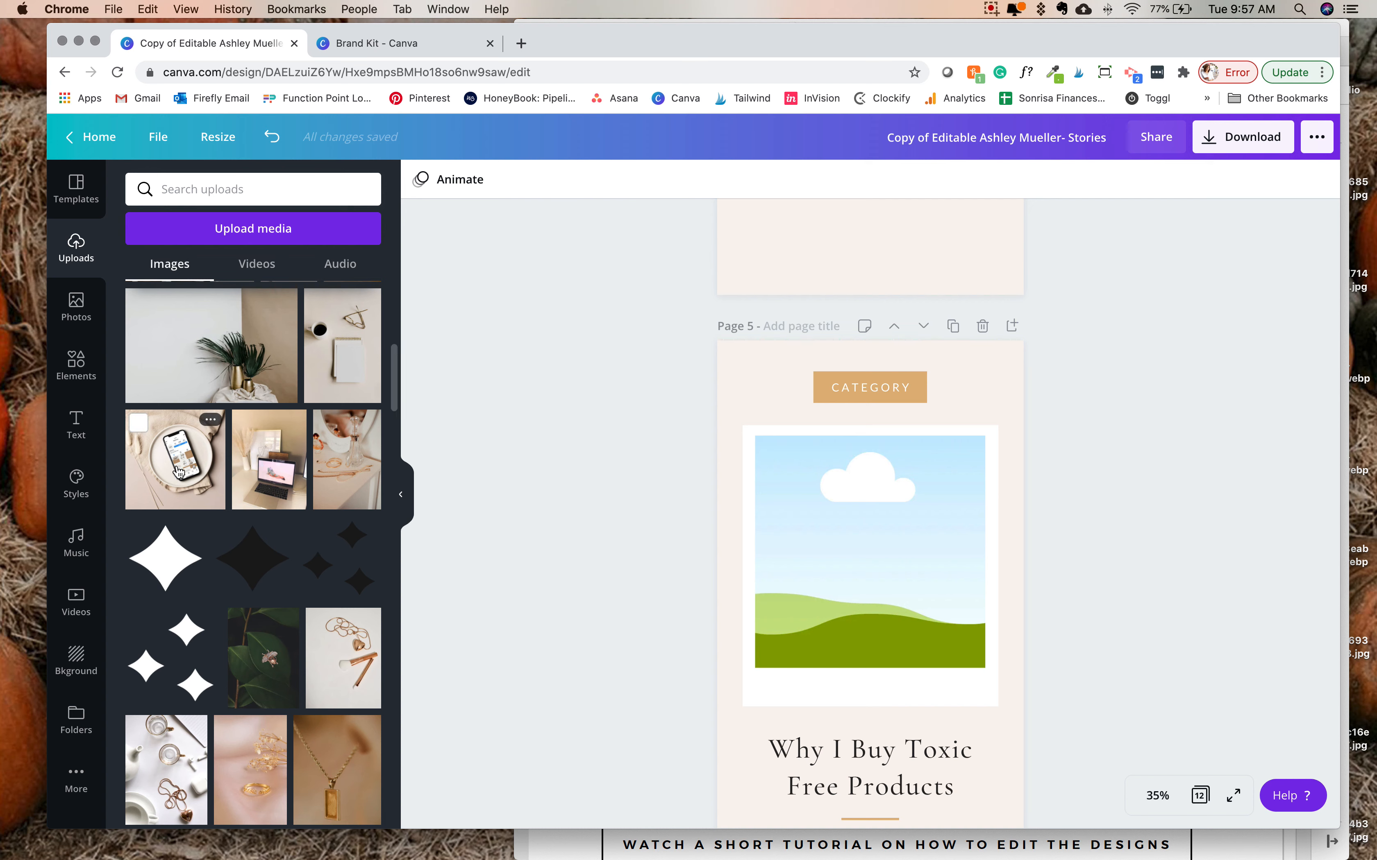
{"action": "left_click_drag", "start_coordinate": [175, 460], "coordinate": [872, 523]}
{"action": "scroll", "coordinate": [816, 508], "scroll_direction": "down", "scroll_amount": 2}
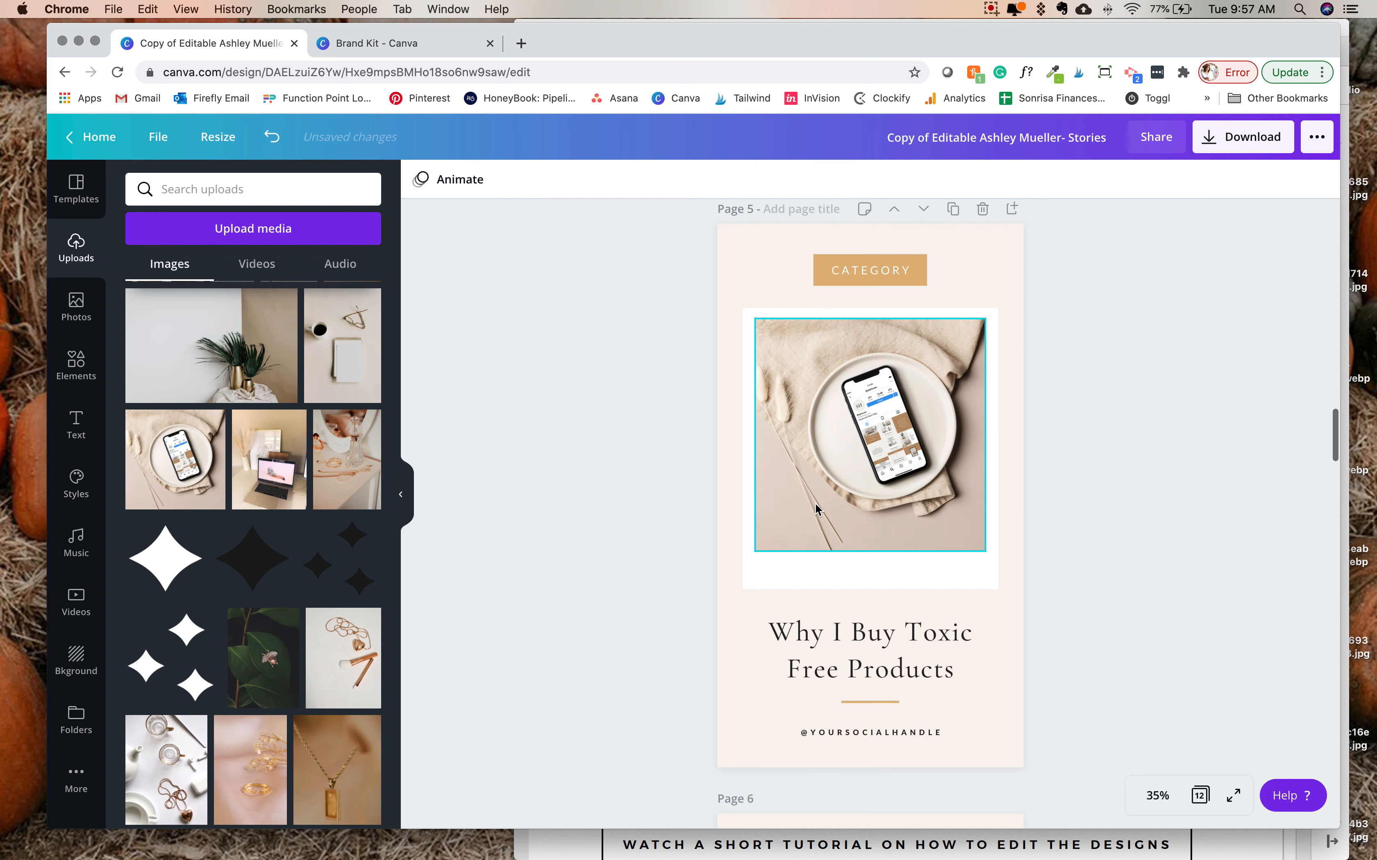
- Replace page 5's heading with "My favorite website apps"
{"action": "left_click", "coordinate": [889, 663]}
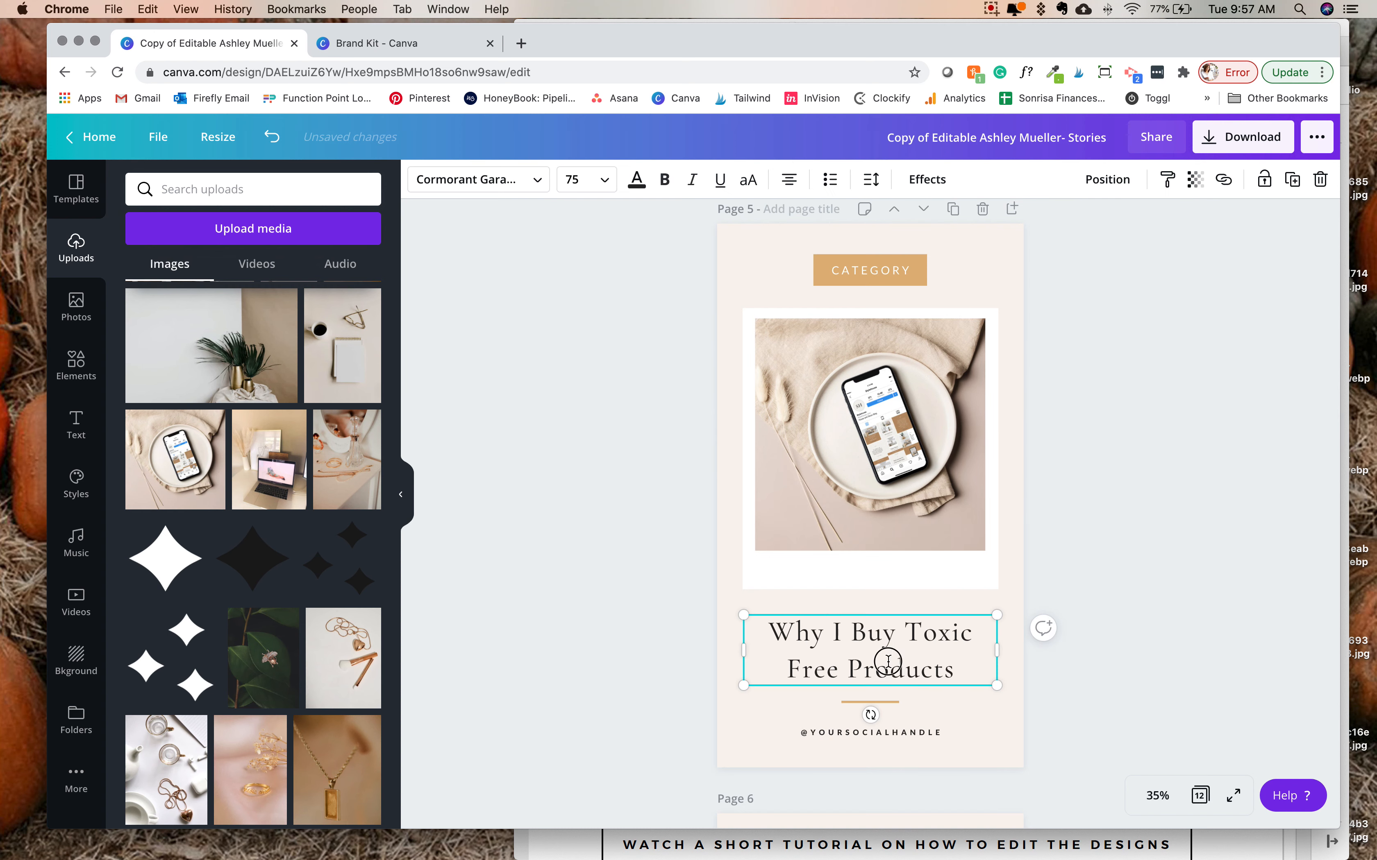
{"action": "key", "text": "super+a"}
{"action": "type", "text": "My fac"}
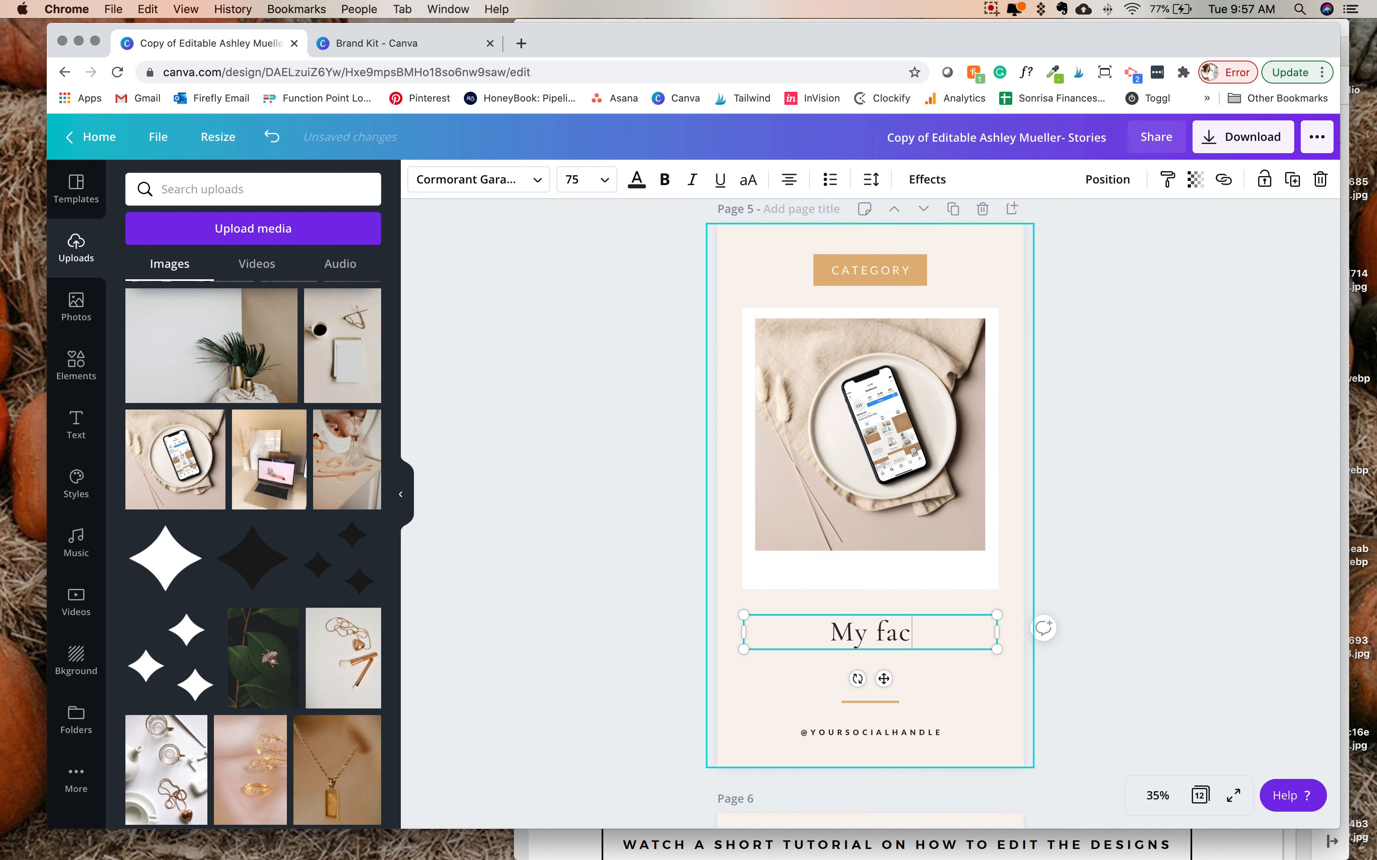
{"action": "key", "text": "BackSpace"}
{"action": "type", "text": "vorite websi"}
{"action": "key", "text": "BackSpace"}
{"action": "key", "text": "BackSpace"}
{"action": "key", "text": "BackSpace"}
{"action": "key", "text": "BackSpace"}
{"action": "type", "text": "er"}
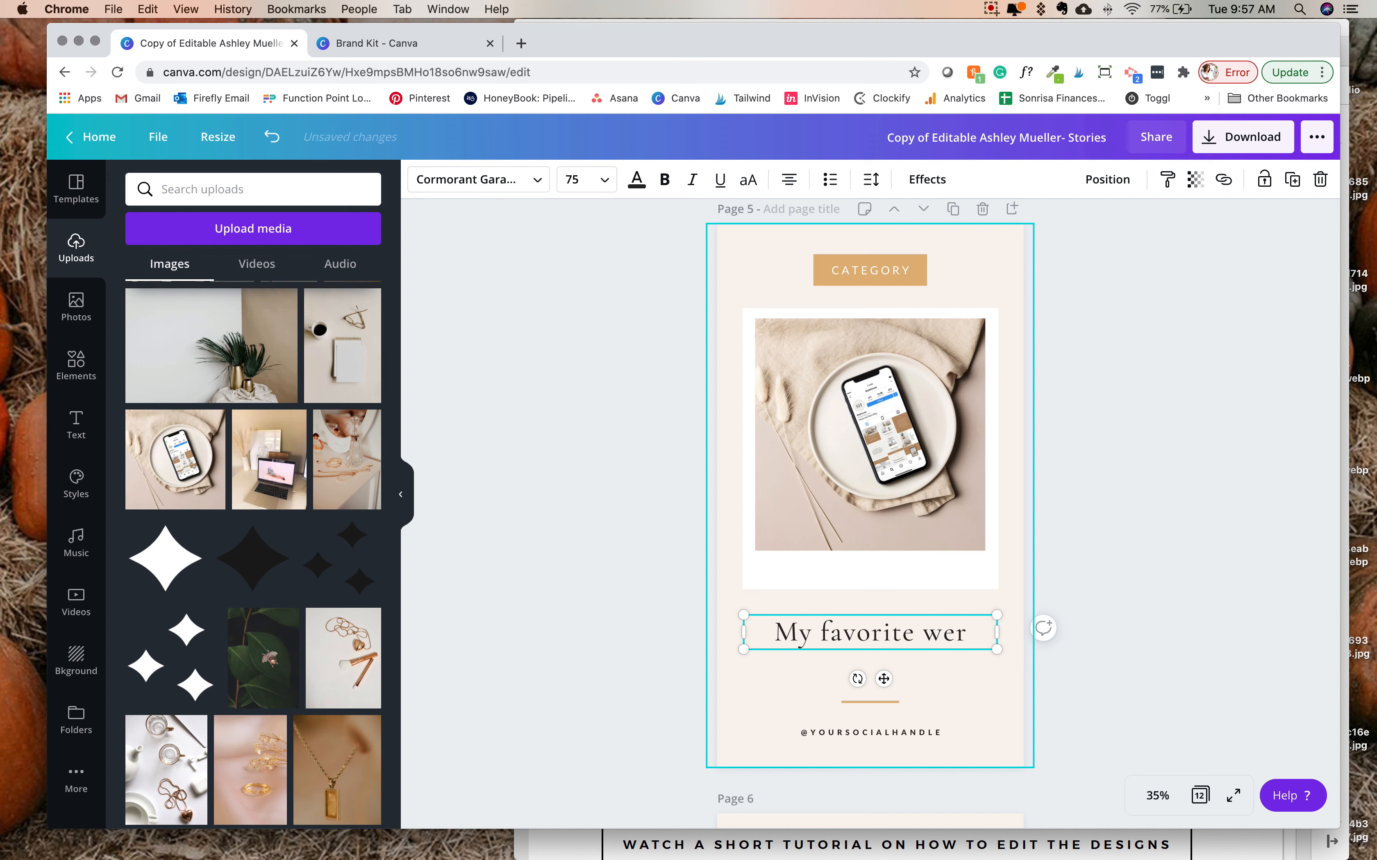
{"action": "key", "text": "BackSpace"}
{"action": "type", "text": "bsite apps"}
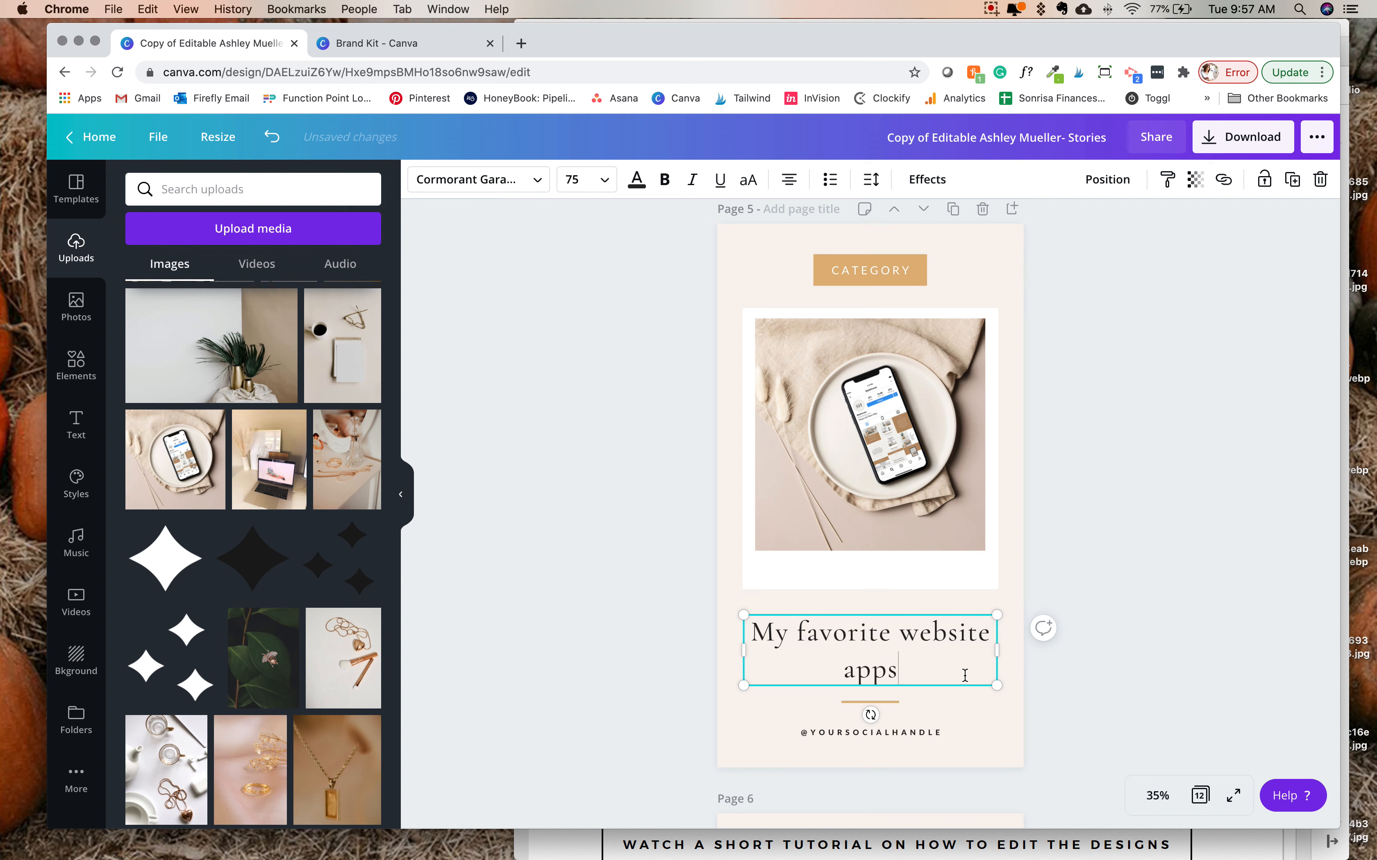
{"action": "left_click", "coordinate": [644, 469]}
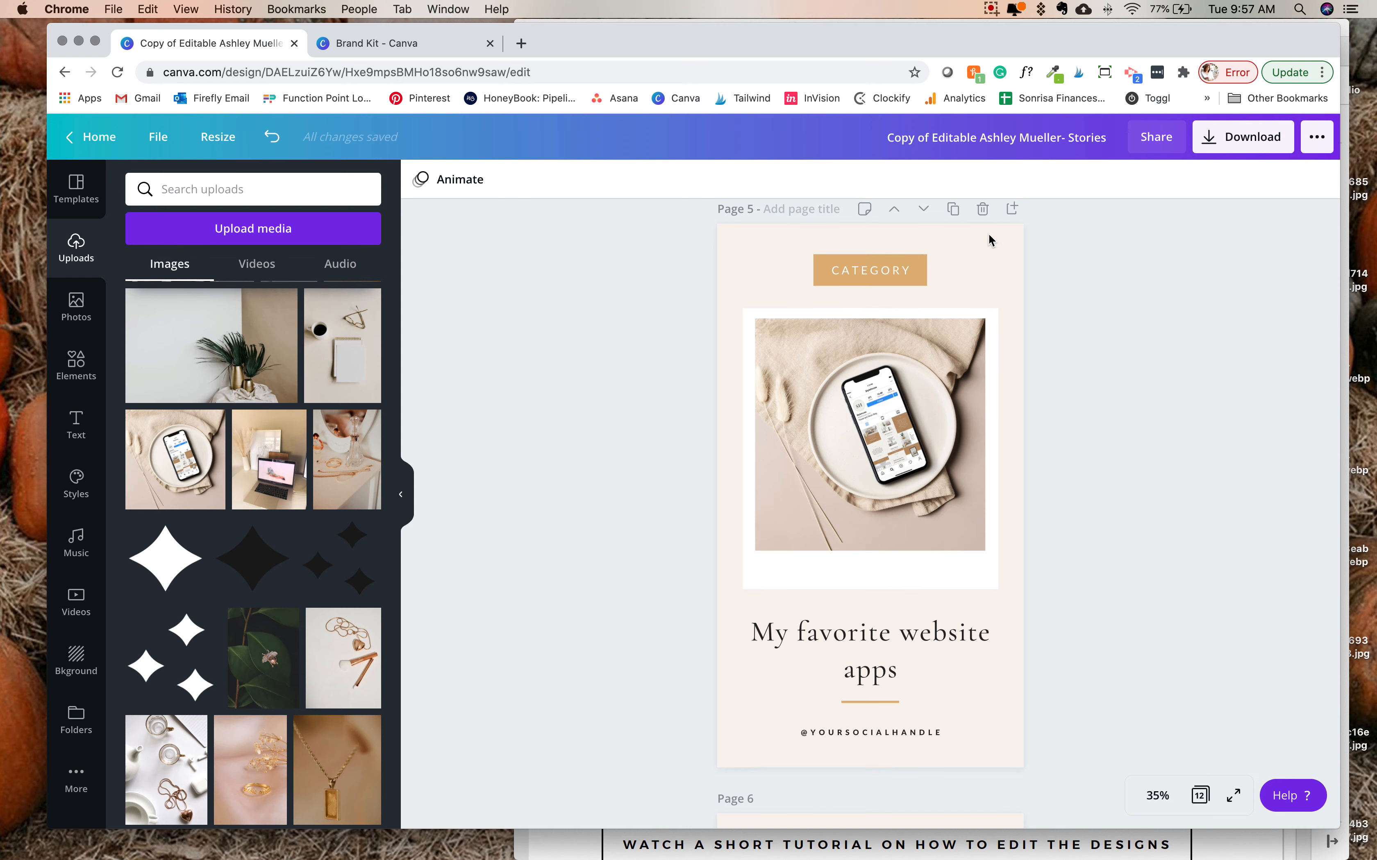
- Duplicate page 5 and fill the copy's image frame with the uploaded photo of palm leaves in gold vases
{"action": "left_click", "coordinate": [952, 209]}
{"action": "scroll", "coordinate": [966, 477], "scroll_direction": "up", "scroll_amount": 10}
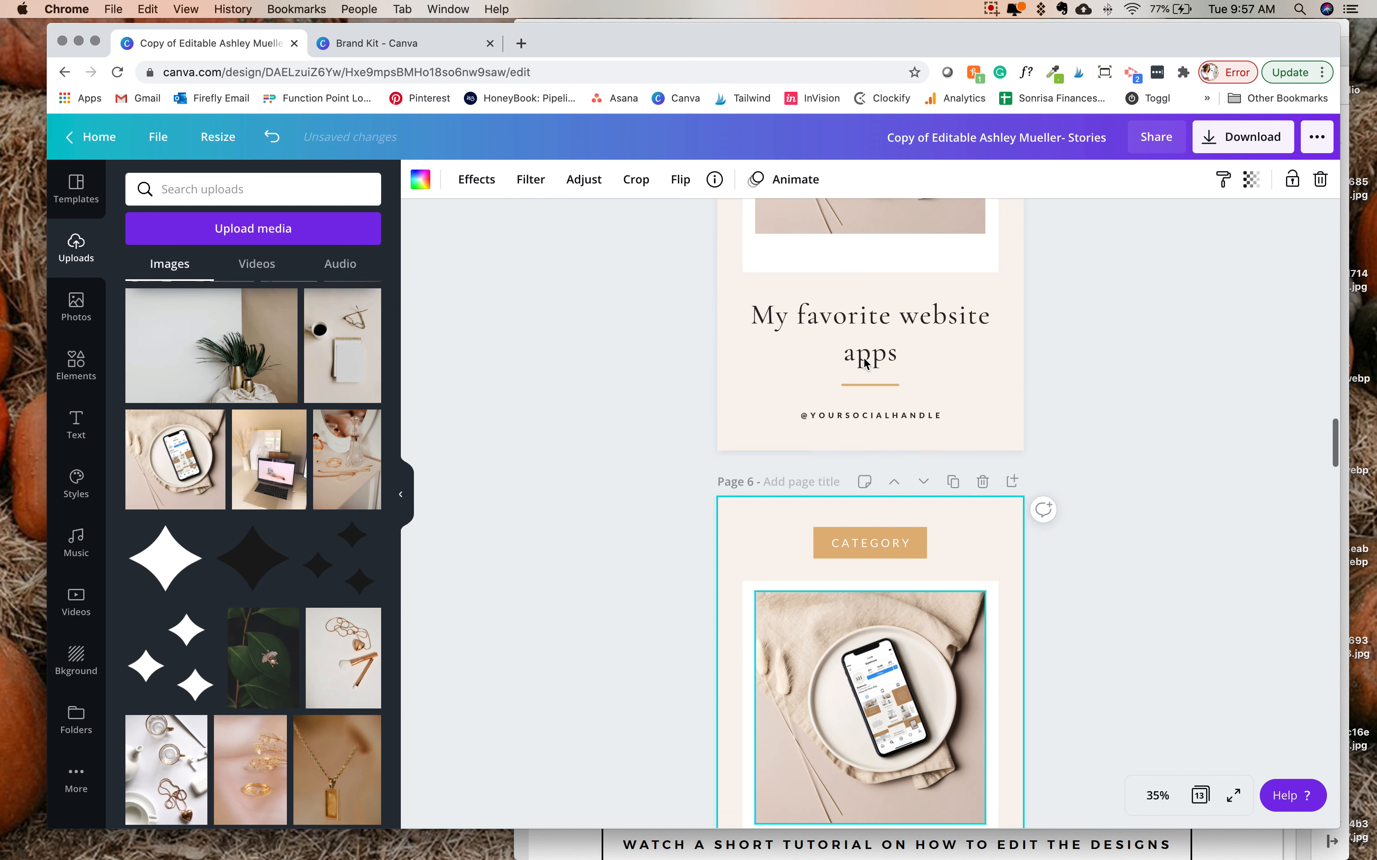
{"action": "left_click", "coordinate": [951, 208]}
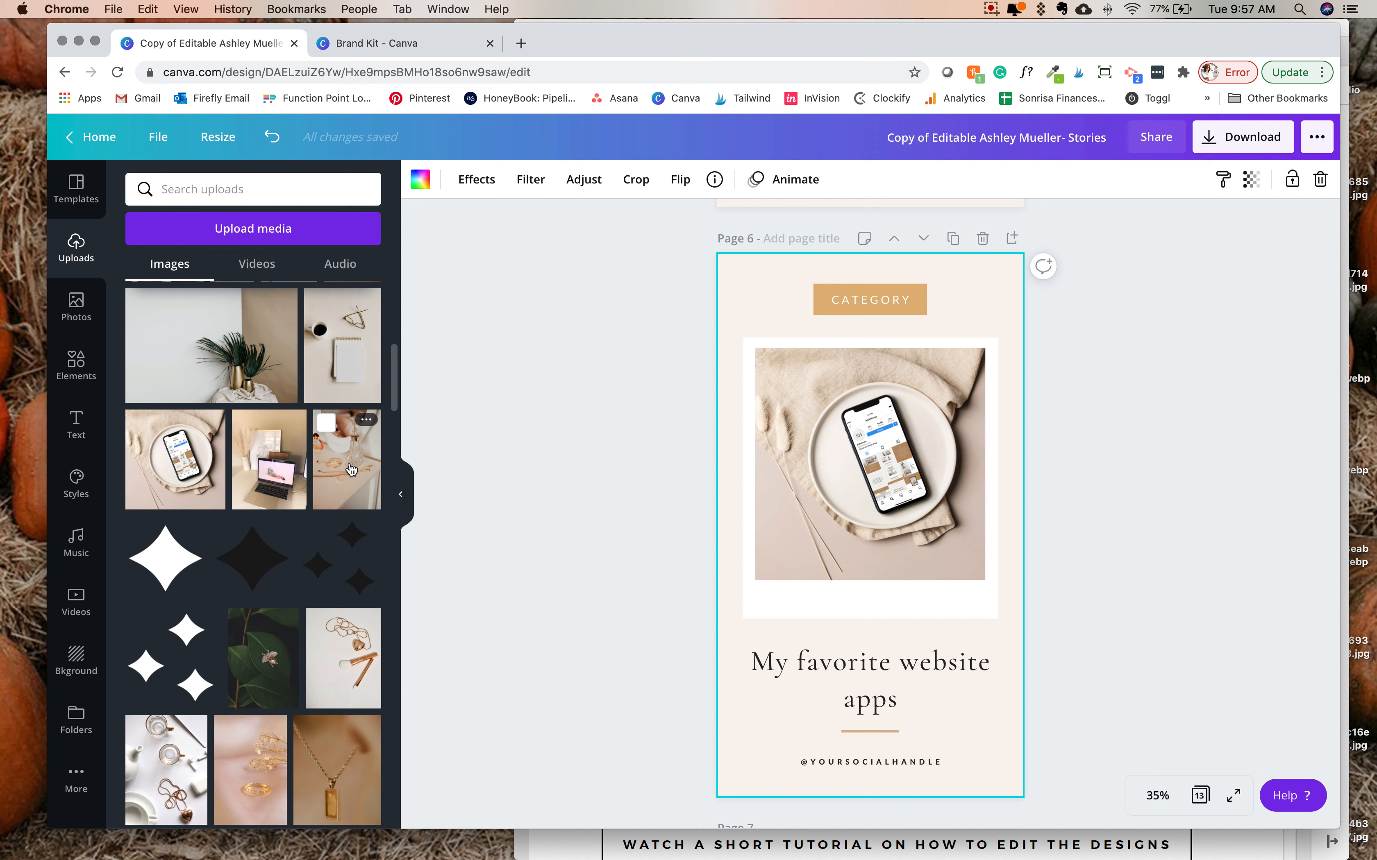
{"action": "left_click_drag", "start_coordinate": [244, 353], "coordinate": [847, 456]}
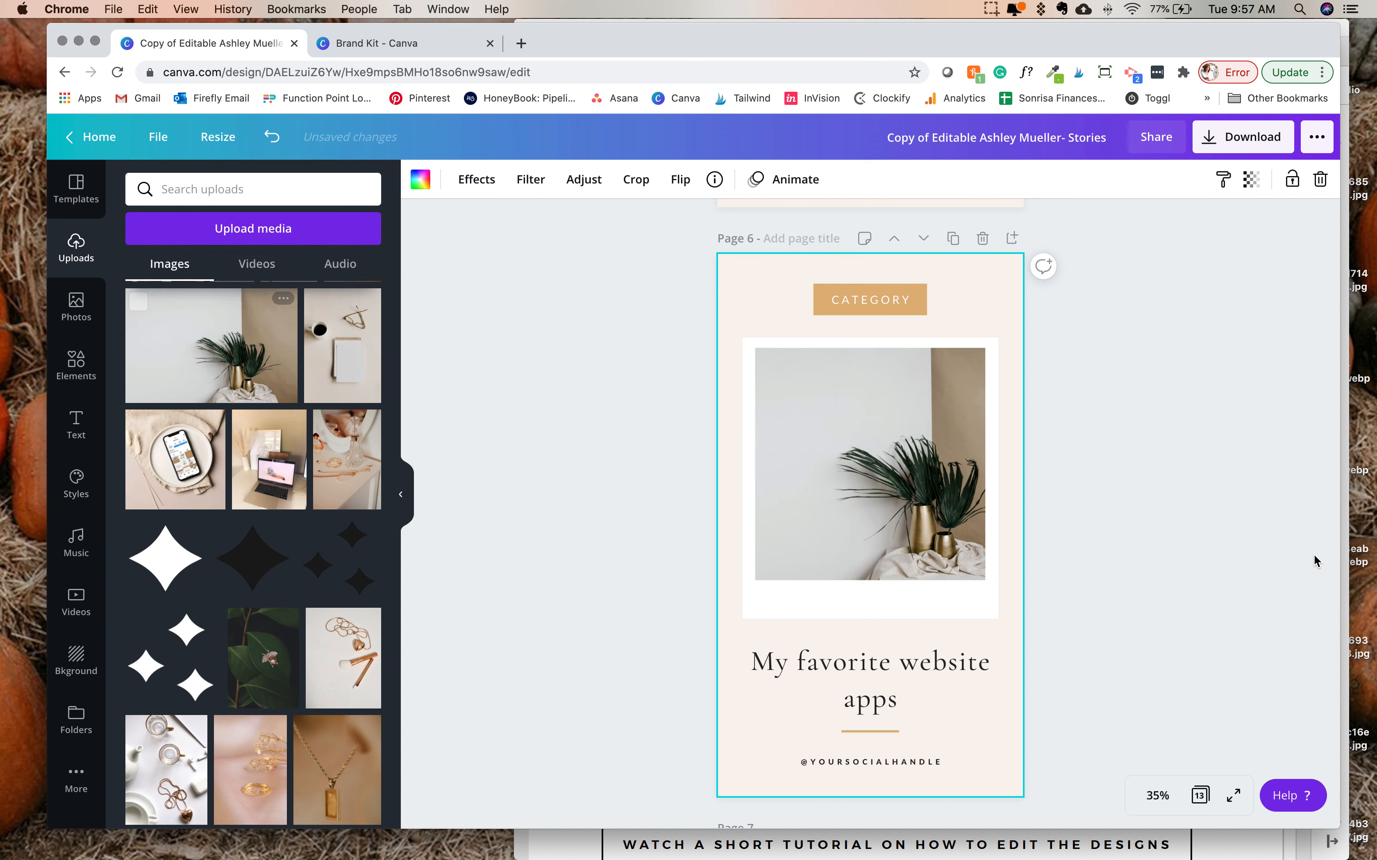
{"action": "left_click", "coordinate": [1161, 550]}
{"action": "left_click", "coordinate": [860, 704]}
{"action": "left_click", "coordinate": [857, 704]}
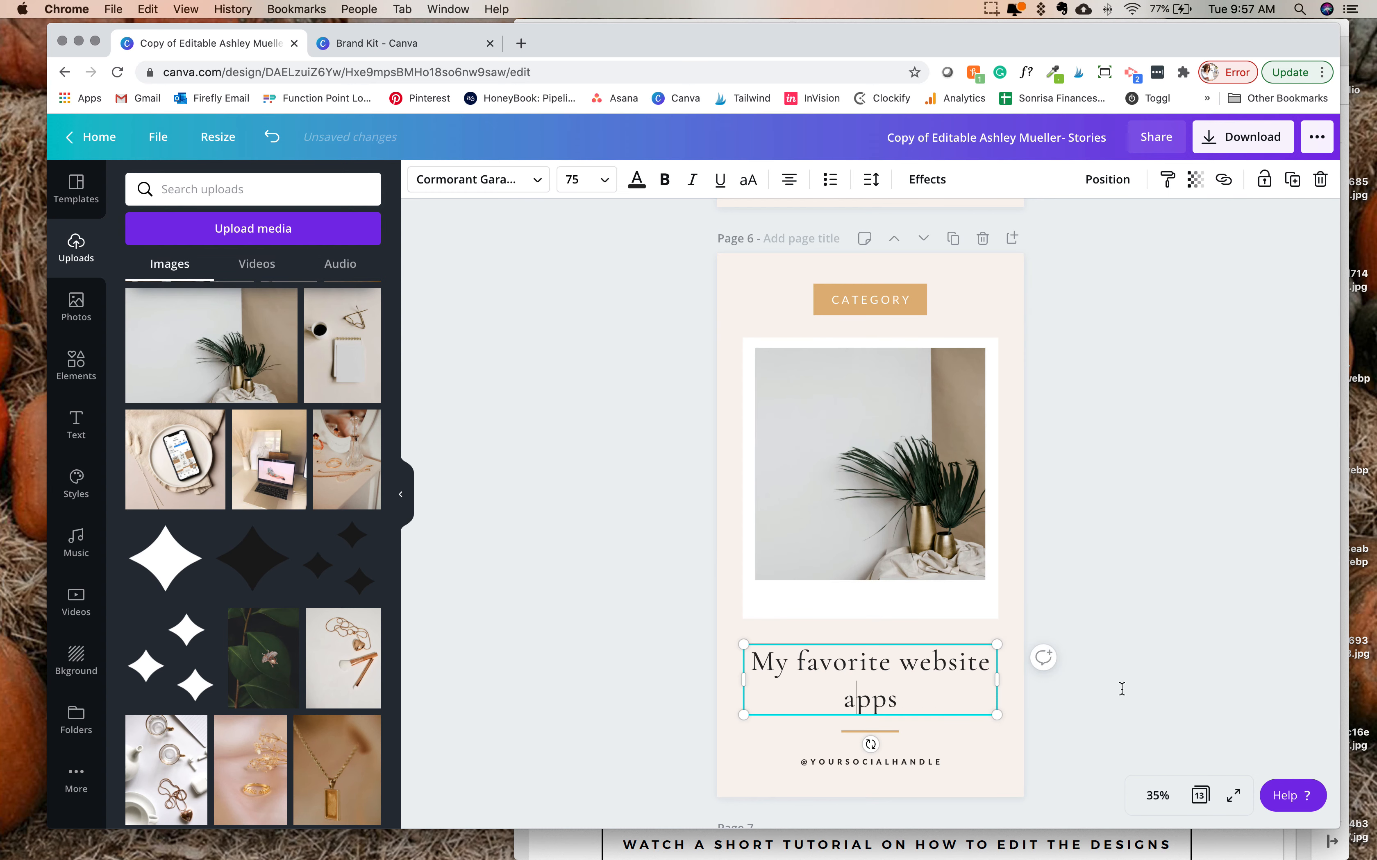
{"action": "left_click", "coordinate": [1157, 686]}
{"action": "scroll", "coordinate": [927, 359], "scroll_direction": "up", "scroll_amount": 2}
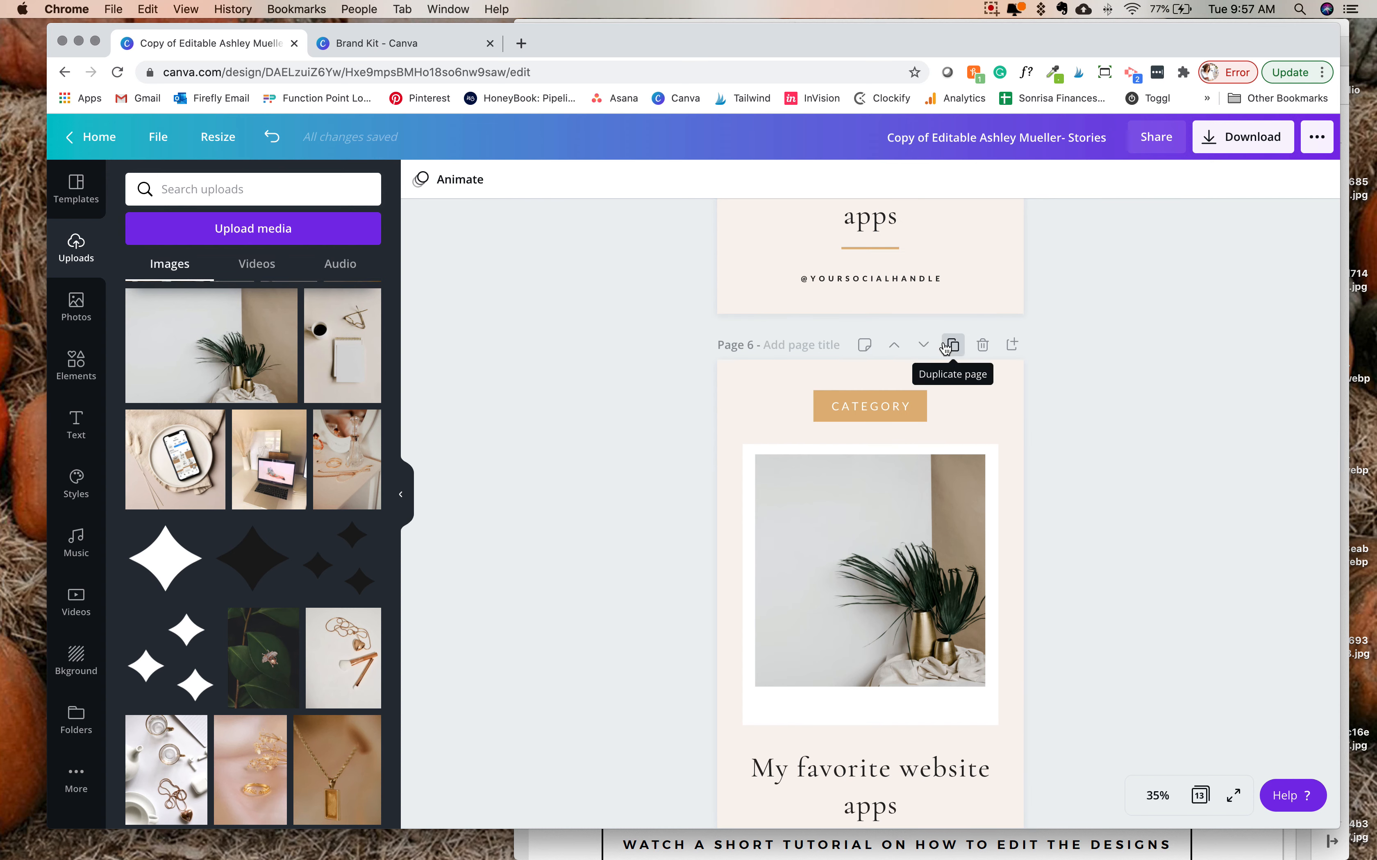
{"action": "scroll", "coordinate": [947, 347], "scroll_direction": "up", "scroll_amount": 3}
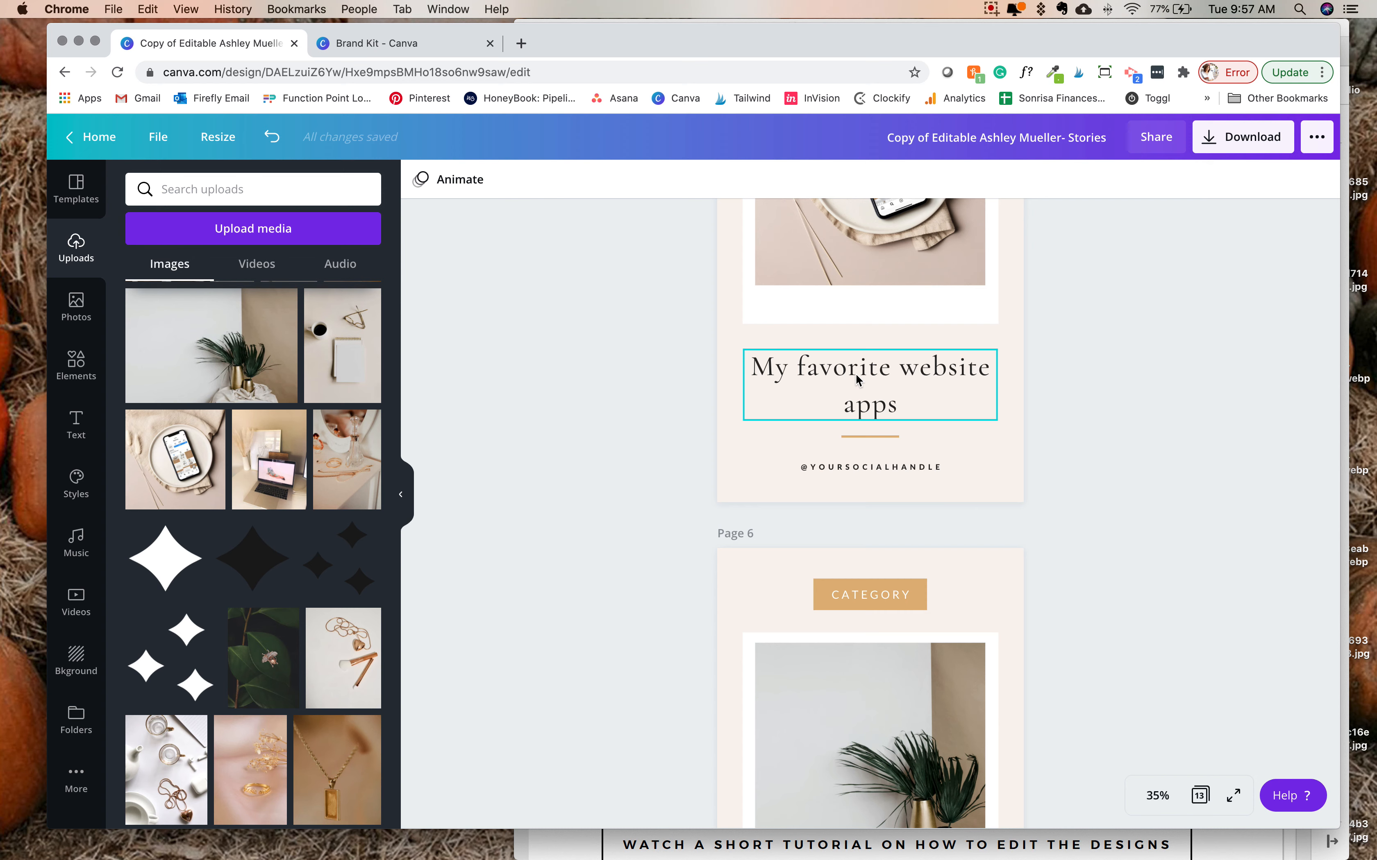
- Open the download settings for the stories design and review the available file types, keeping PNG
{"action": "scroll", "coordinate": [859, 380], "scroll_direction": "up", "scroll_amount": 3}
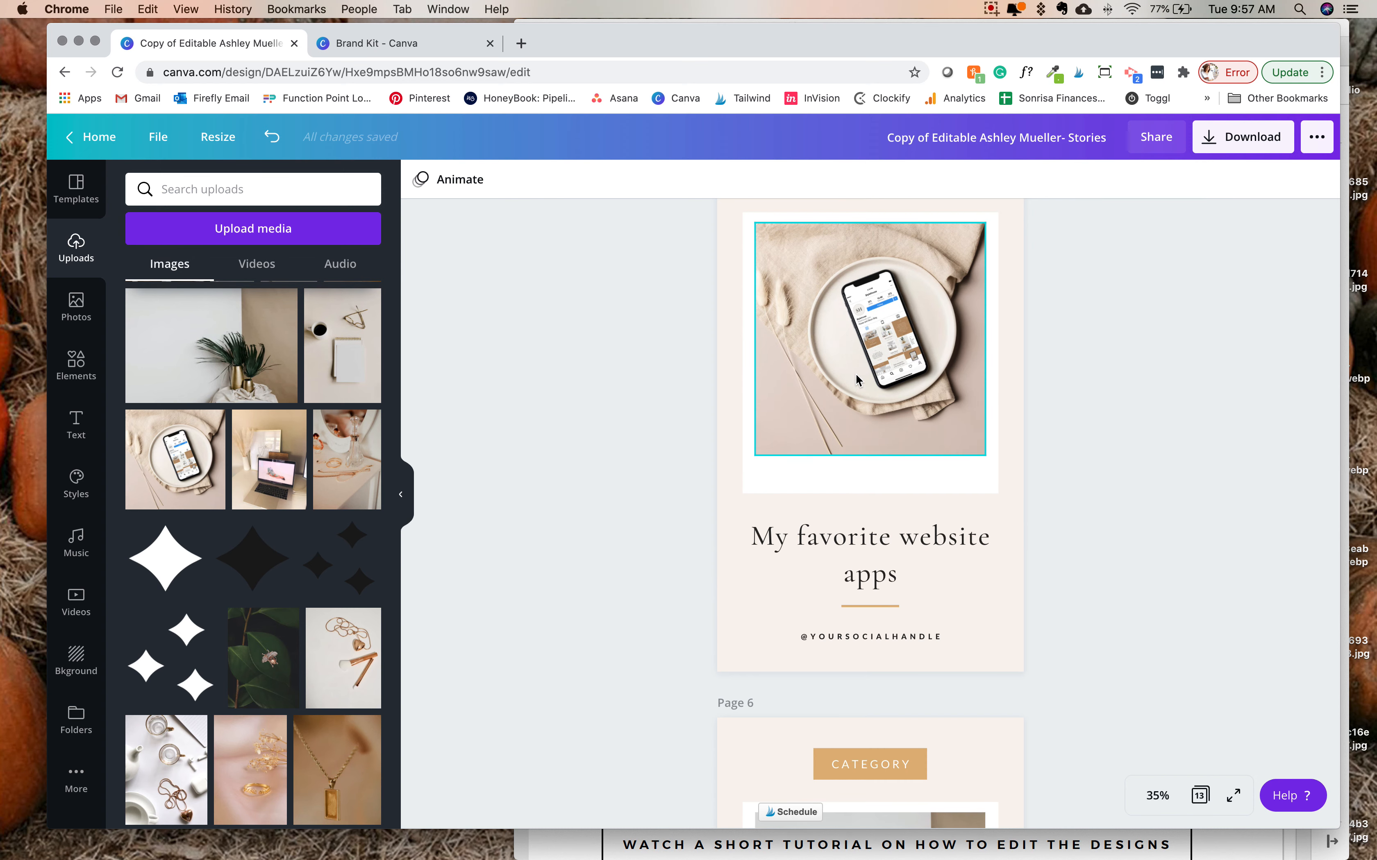
{"action": "scroll", "coordinate": [856, 378], "scroll_direction": "up", "scroll_amount": 20}
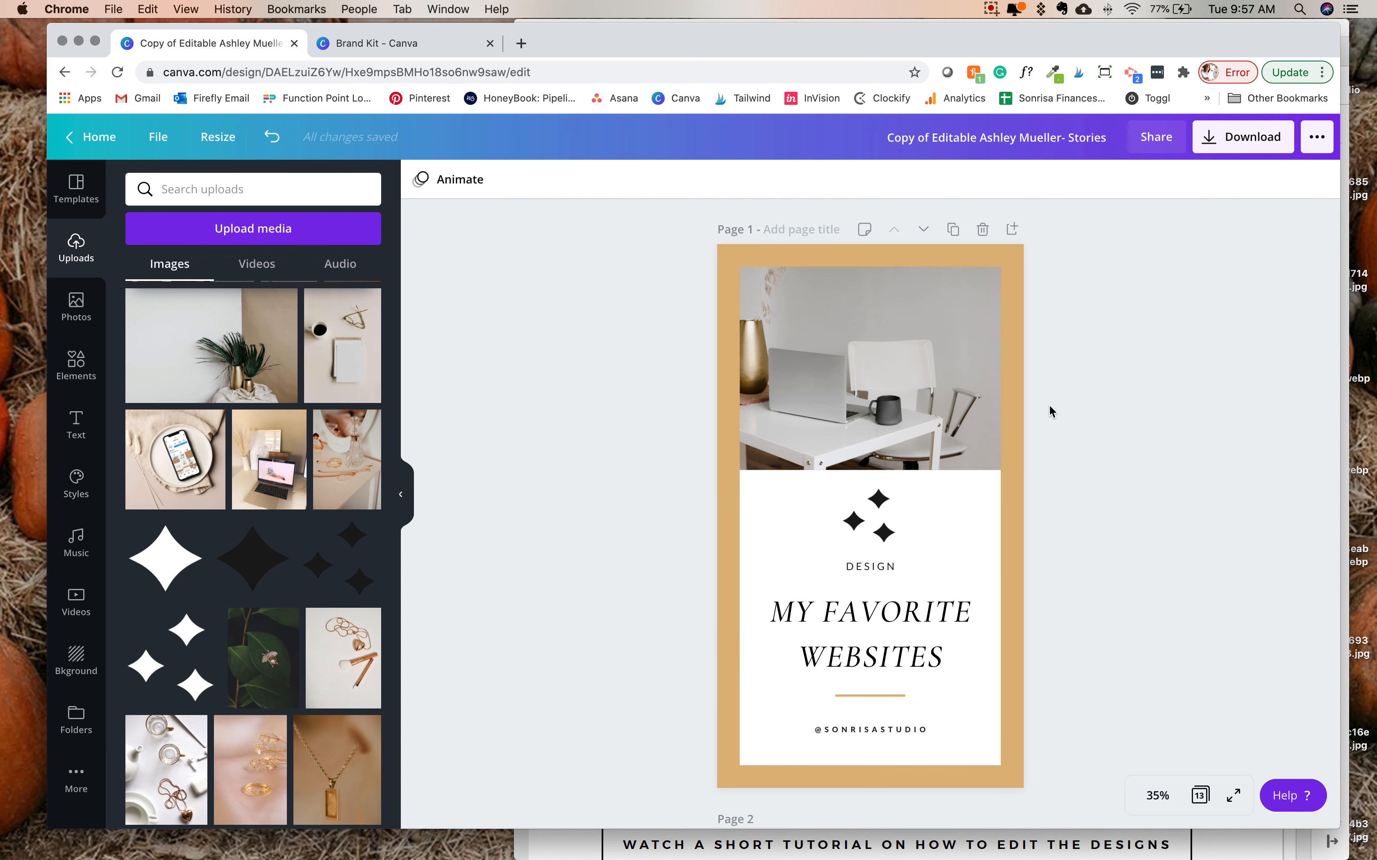
{"action": "left_click", "coordinate": [1248, 147]}
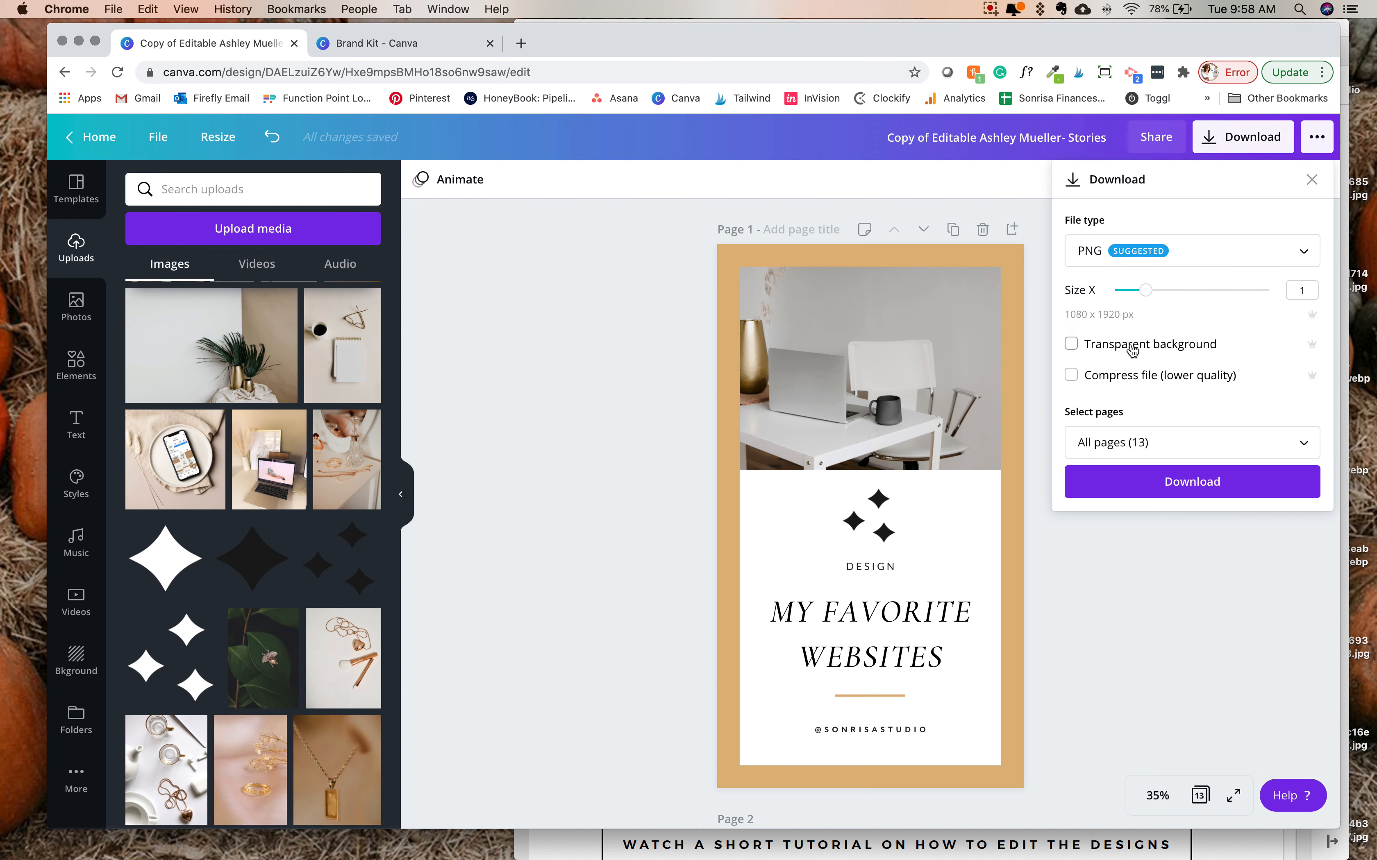
{"action": "left_click", "coordinate": [1229, 267]}
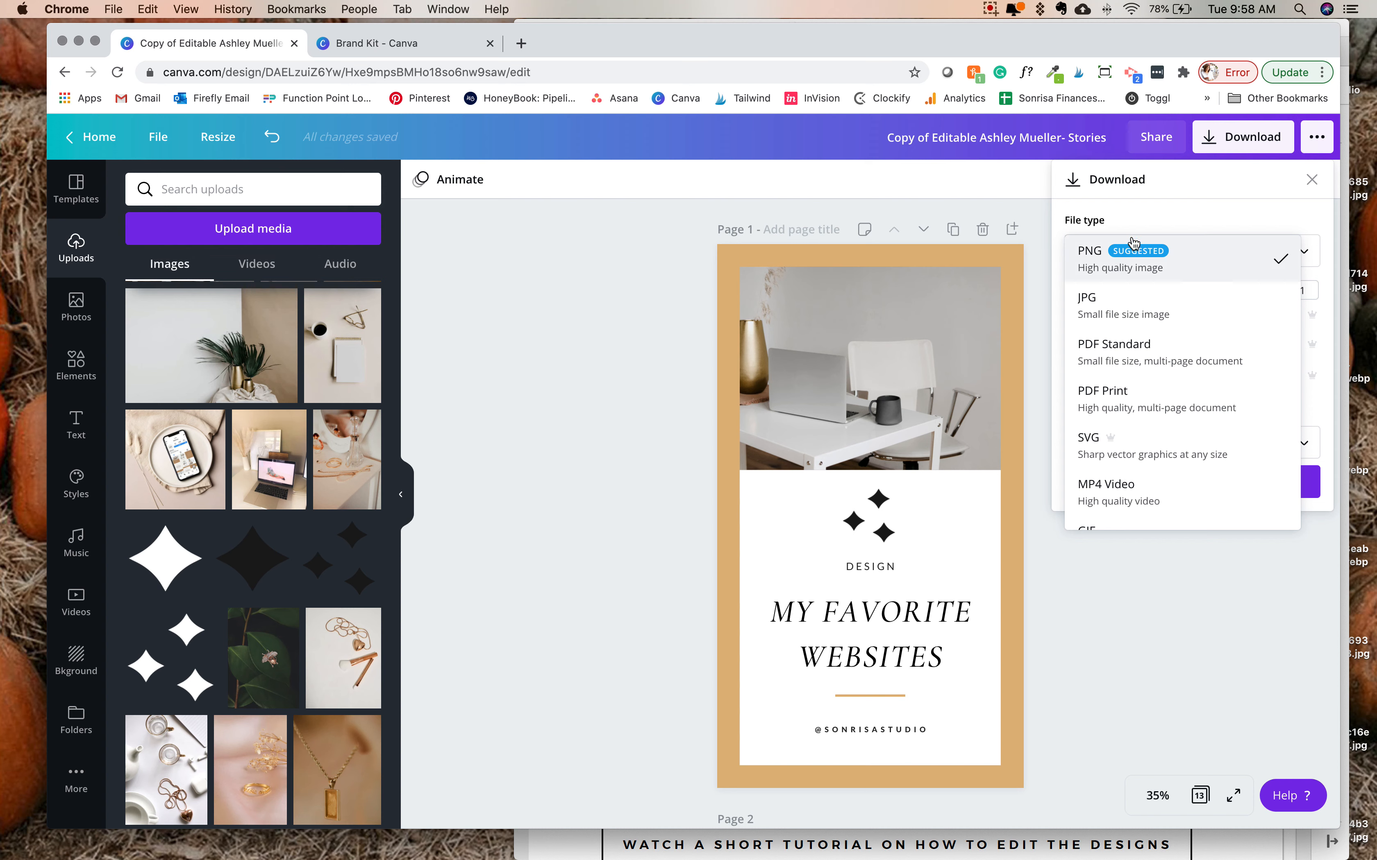
{"action": "left_click", "coordinate": [1198, 204]}
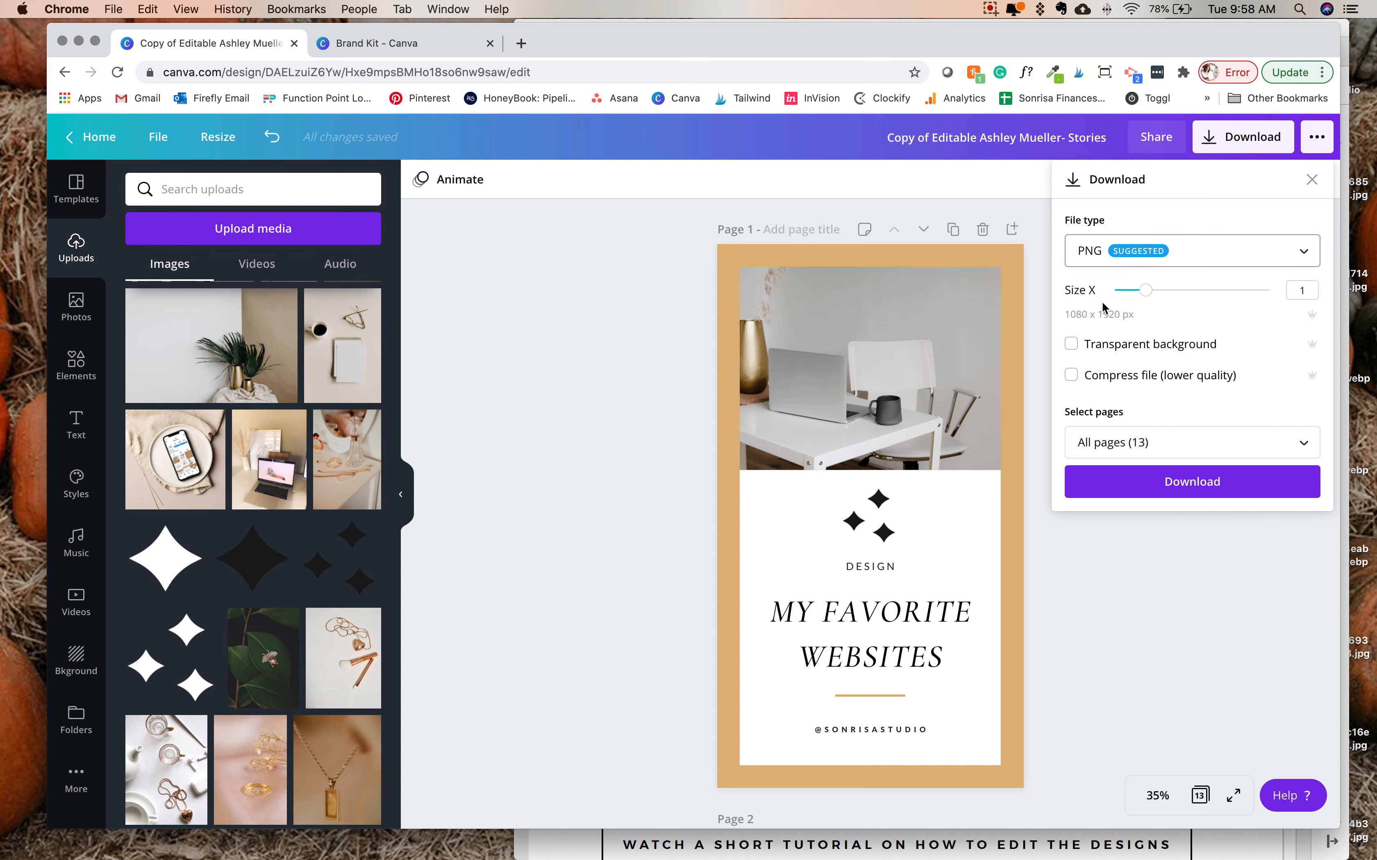
- Restrict the PNG download to page 1 only, and close the download settings without downloading
{"action": "scroll", "coordinate": [1145, 438], "scroll_direction": "down", "scroll_amount": 1}
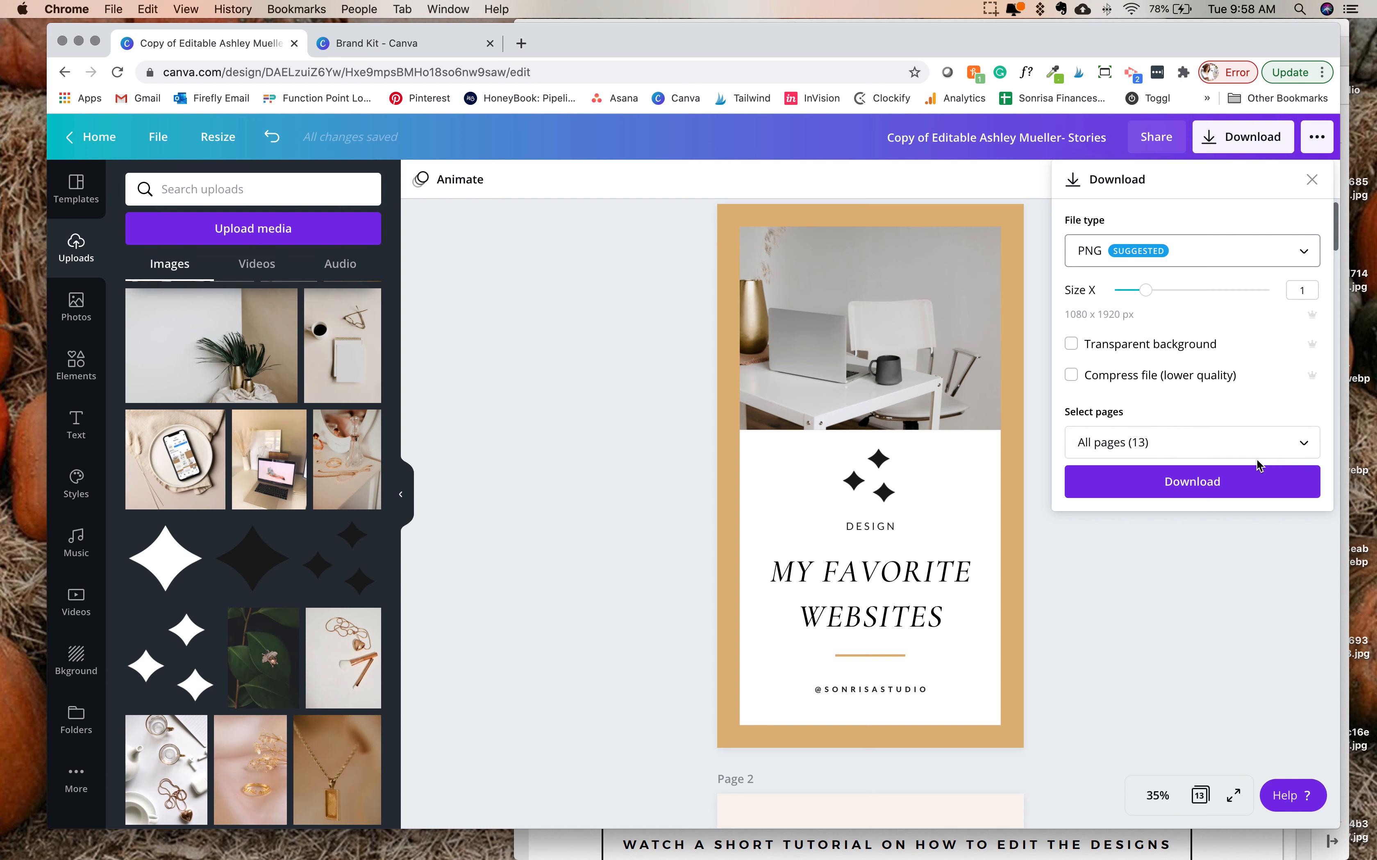
{"action": "left_click", "coordinate": [1212, 441]}
{"action": "left_click", "coordinate": [1301, 538]}
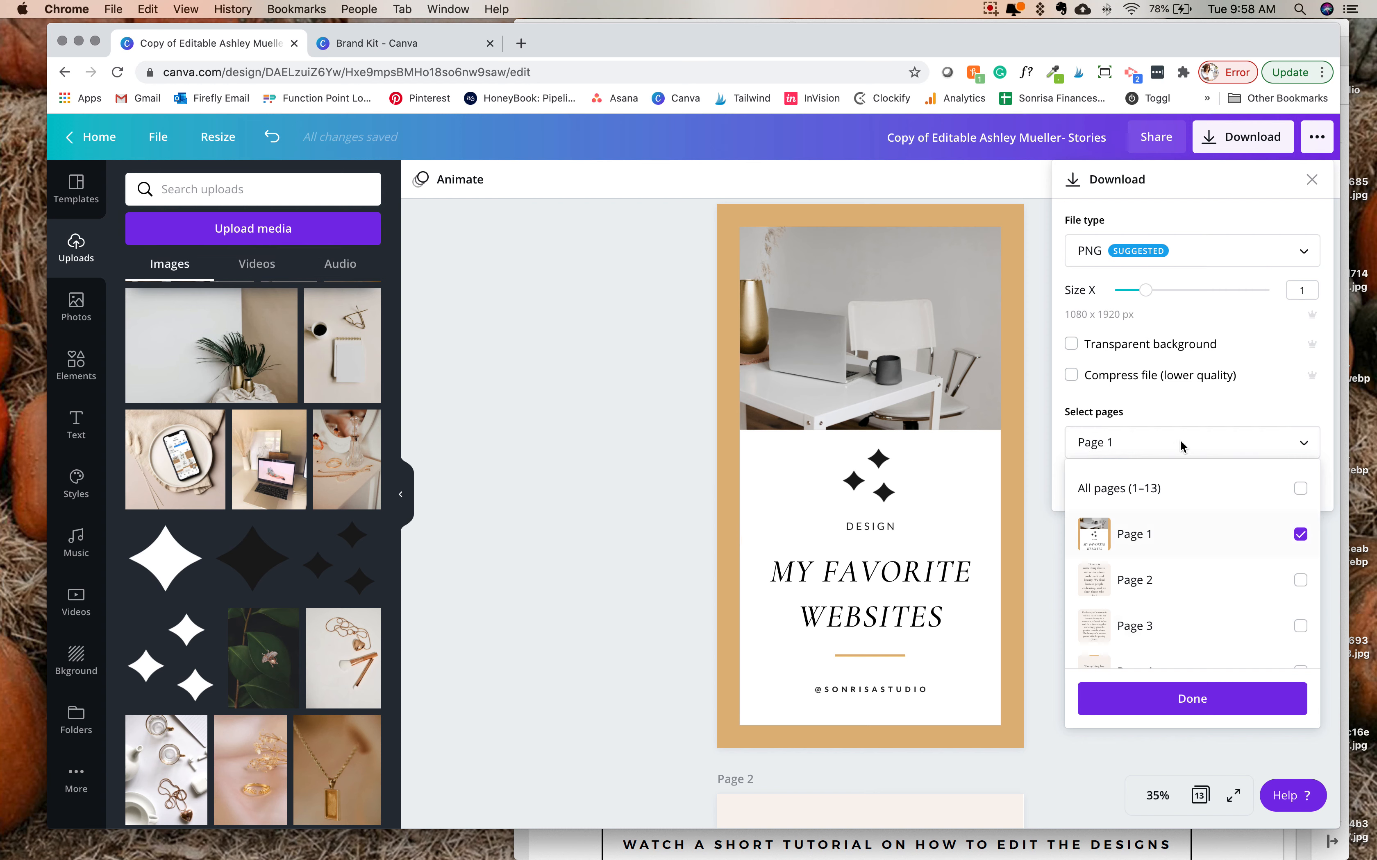
{"action": "left_click", "coordinate": [1234, 690]}
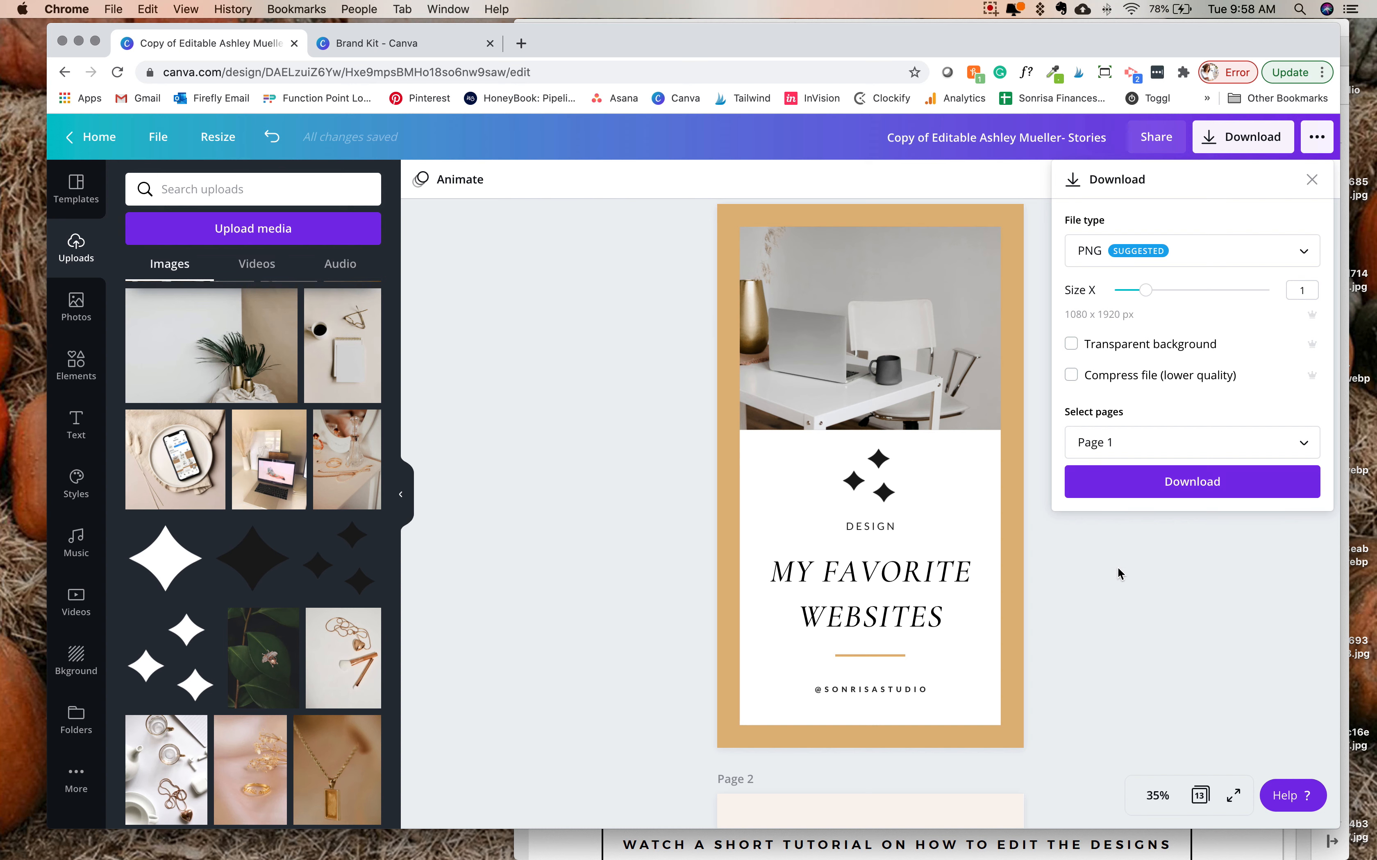
{"action": "left_click", "coordinate": [1135, 581]}
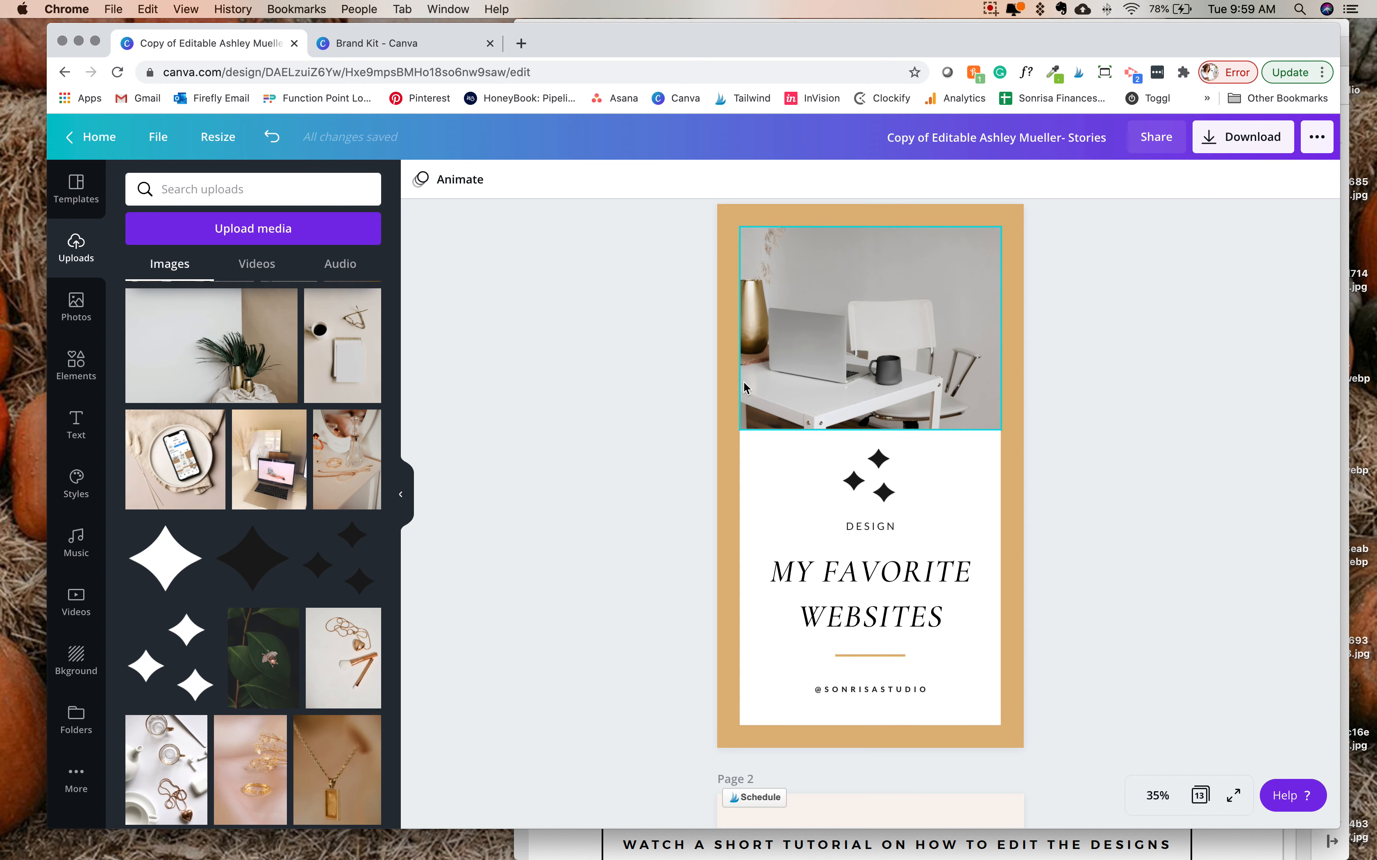
- Switch to the template links PDF in Acrobat, open the Highlights link in Chrome and start a copy of that template
{"action": "left_click", "coordinate": [556, 850]}
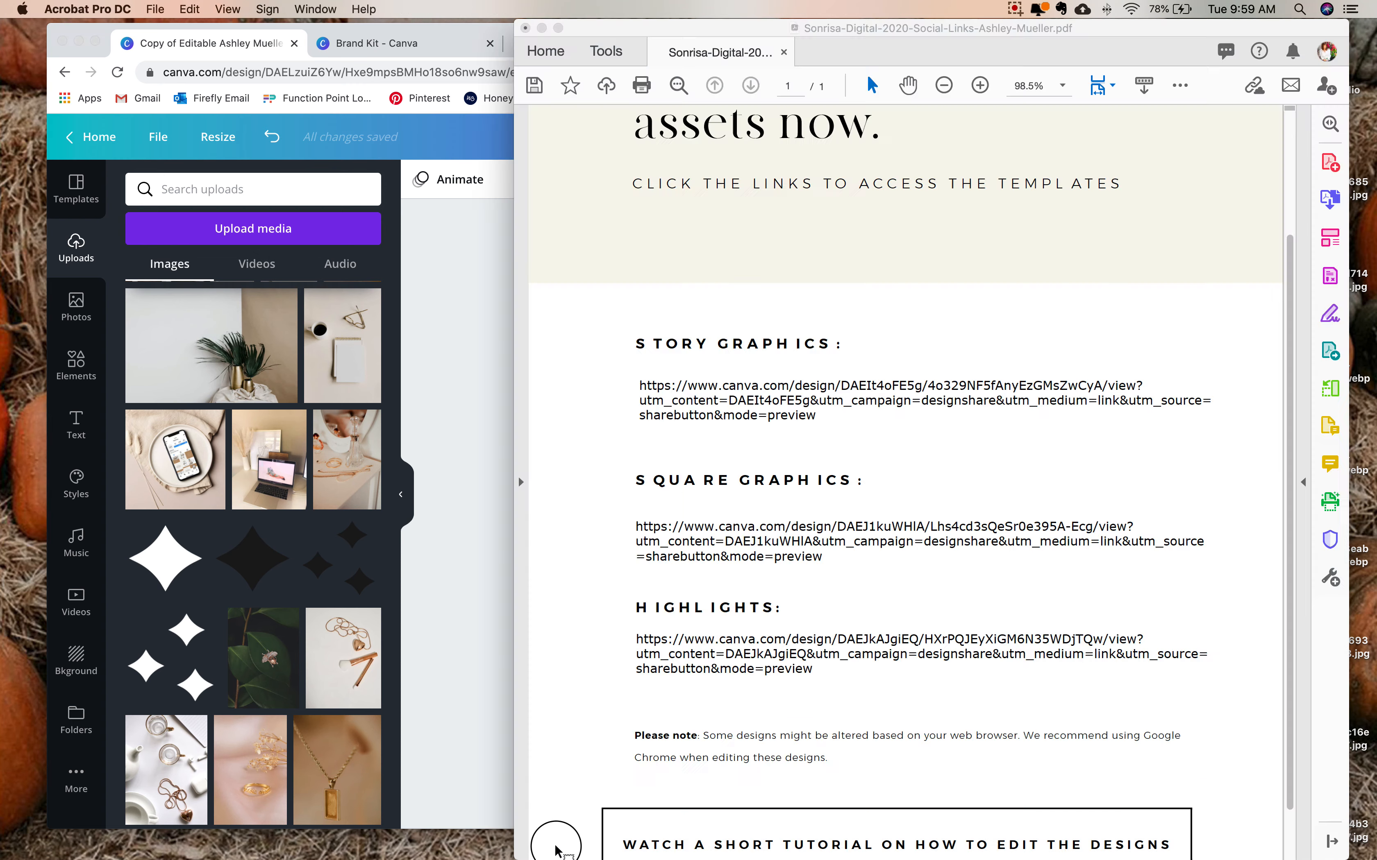
{"action": "left_click", "coordinate": [763, 650]}
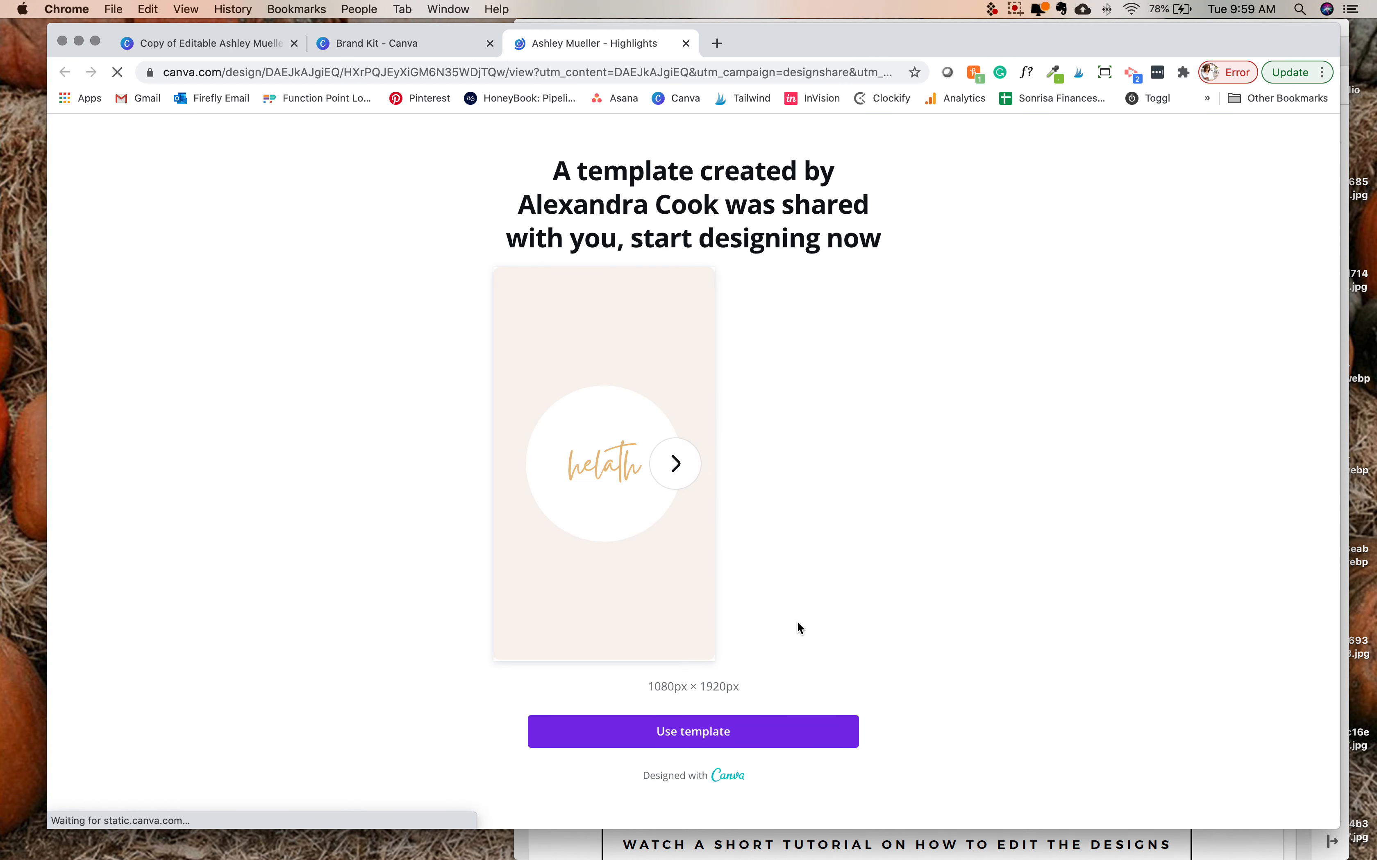
{"action": "left_click", "coordinate": [719, 733]}
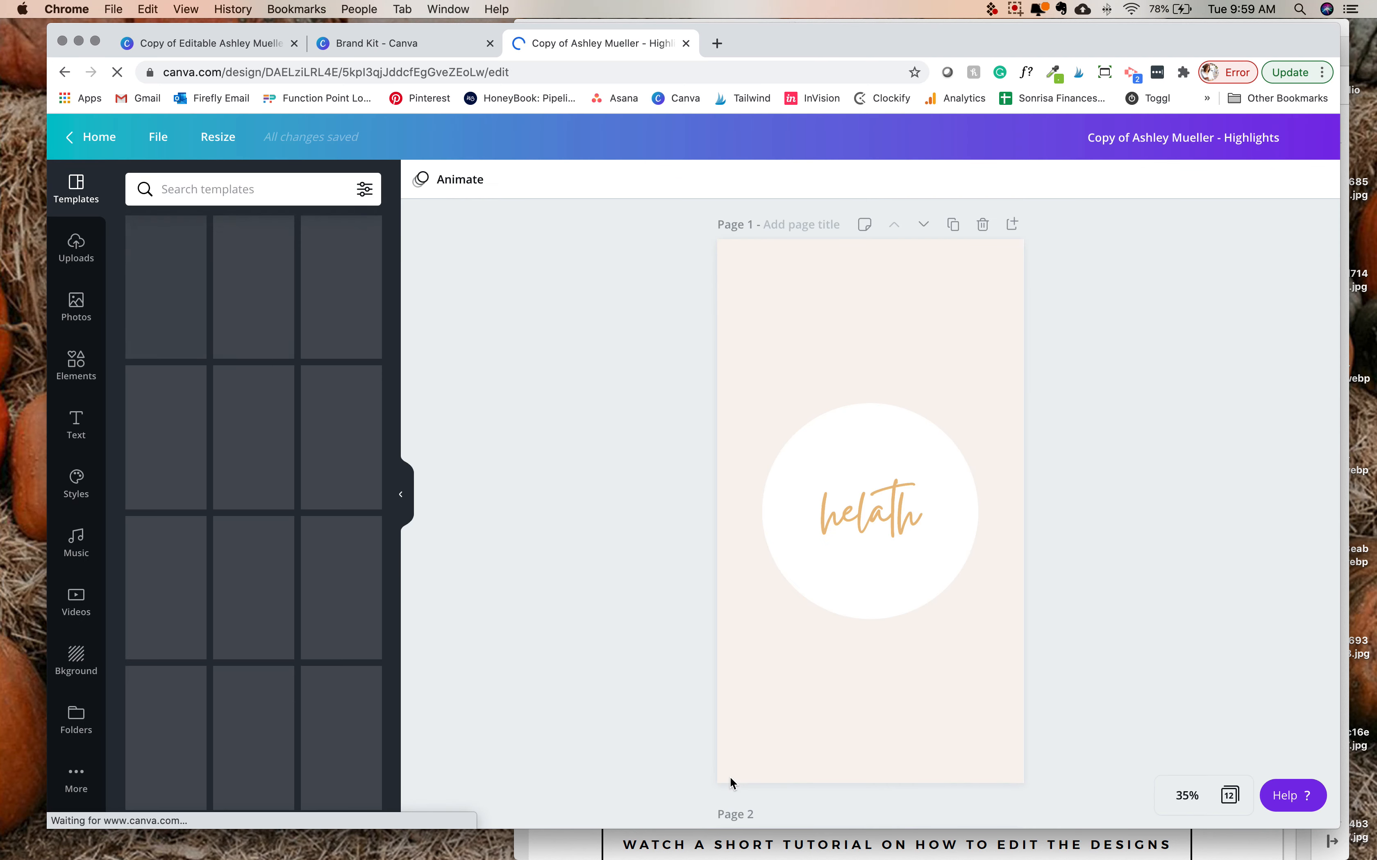
- Replace the text in page 1's circle with "health" in the highlights design
{"action": "left_click", "coordinate": [847, 519]}
{"action": "double_click", "coordinate": [863, 523]}
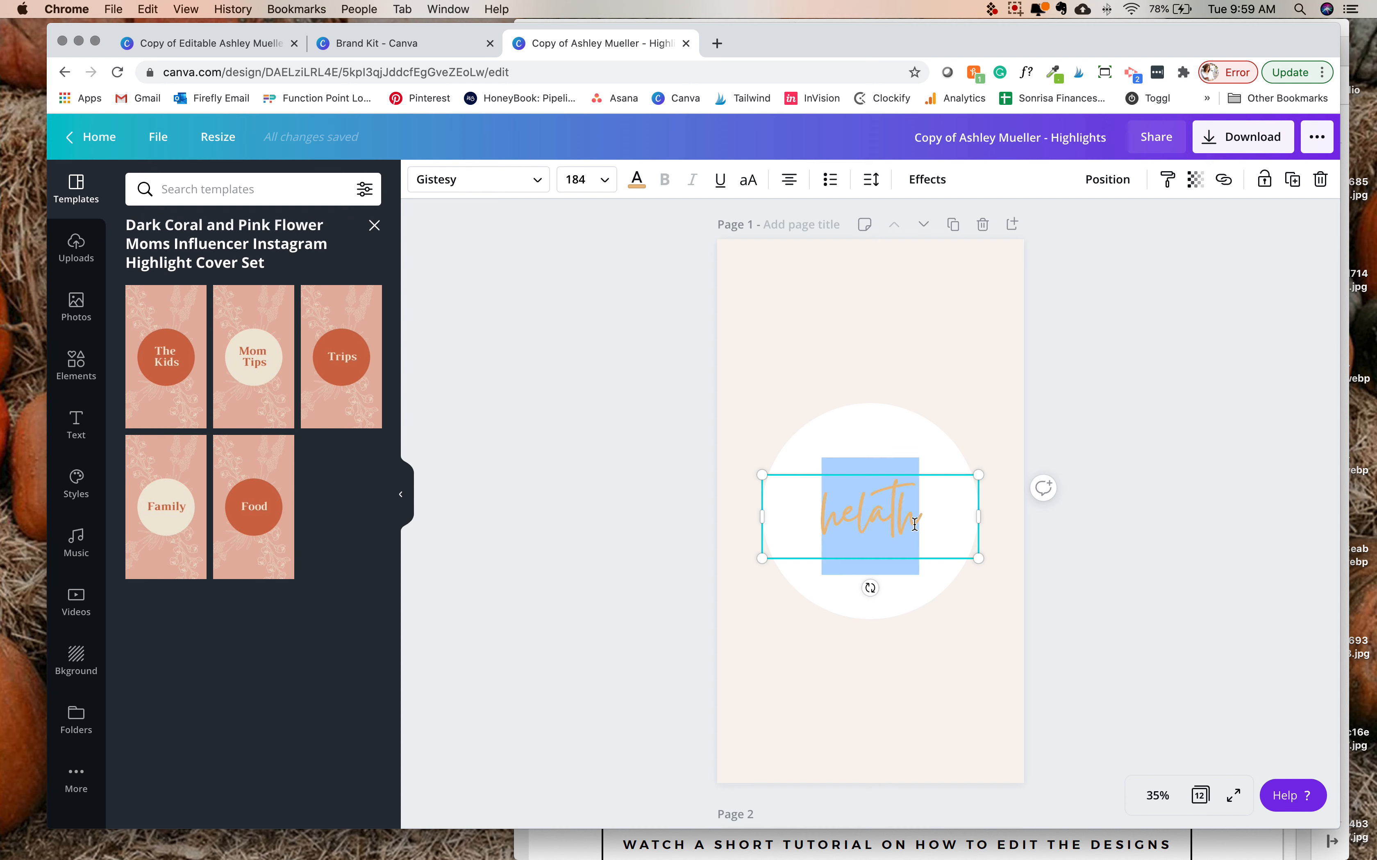
{"action": "type", "text": "health"}
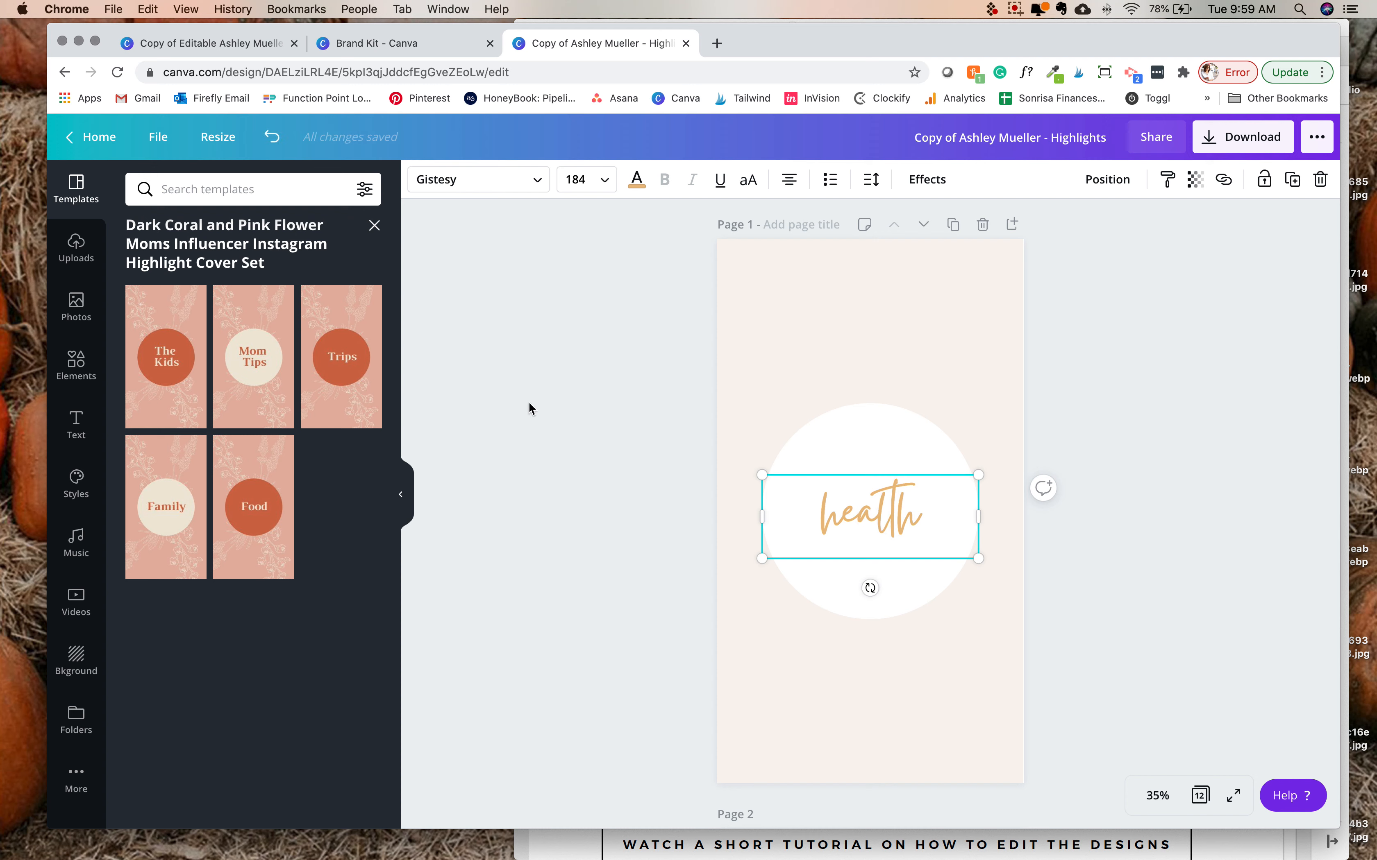
{"action": "left_click", "coordinate": [982, 585]}
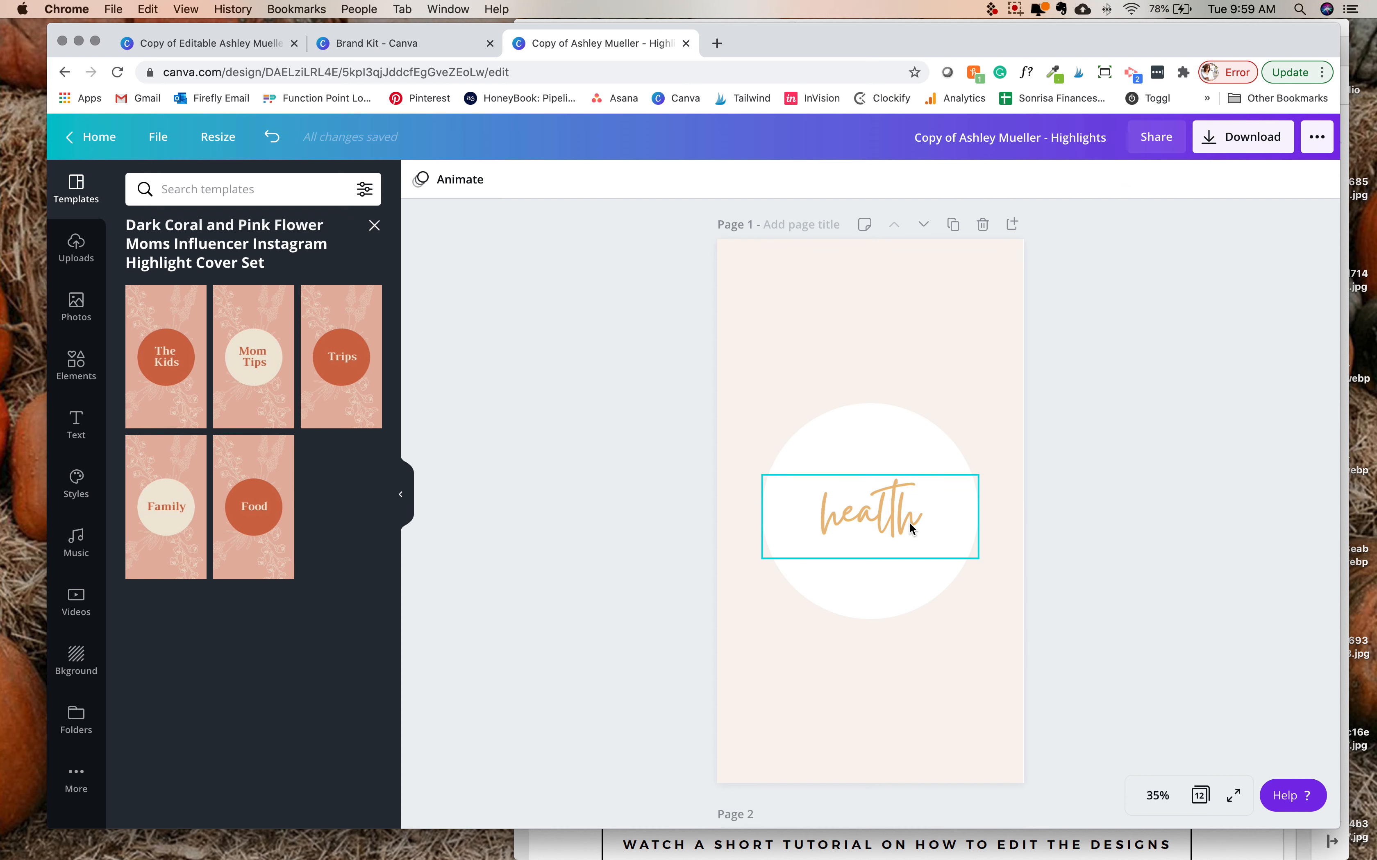
- Look over the highlight covers on pages 2 to 4, and return to the stories design by way of the Brand Kit
{"action": "scroll", "coordinate": [909, 522], "scroll_direction": "down", "scroll_amount": 10}
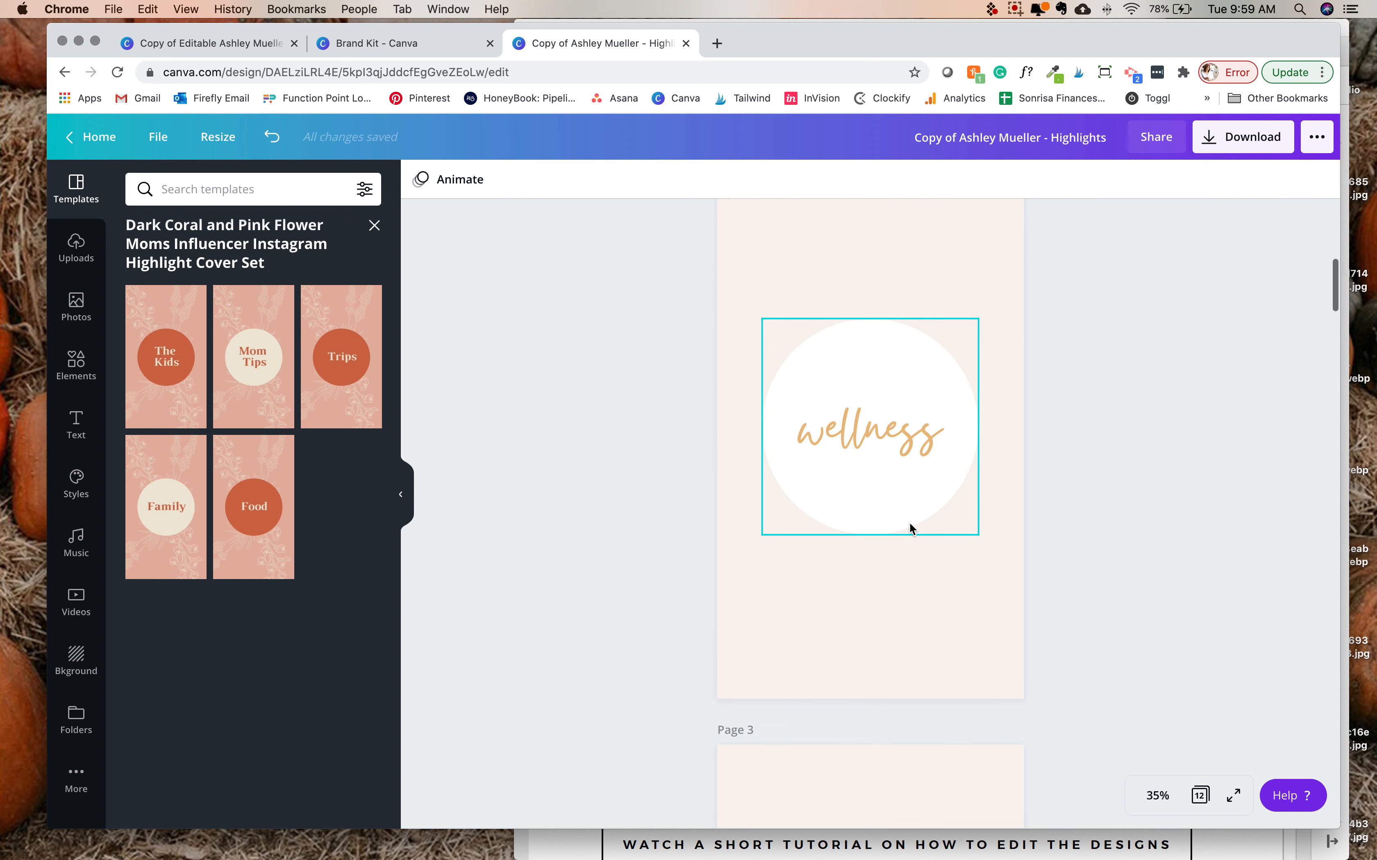
{"action": "scroll", "coordinate": [909, 528], "scroll_direction": "down", "scroll_amount": 10}
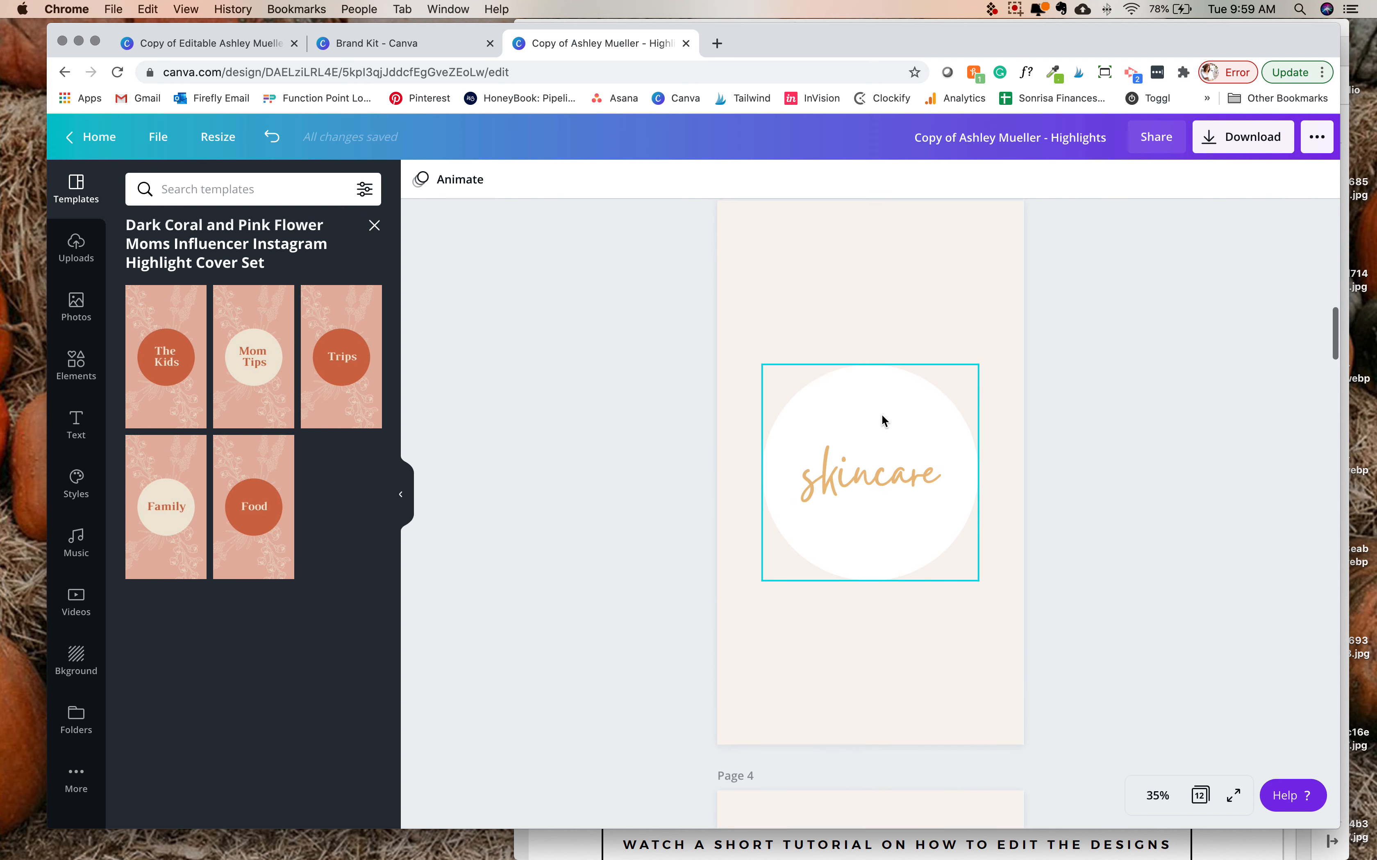
{"action": "scroll", "coordinate": [881, 415], "scroll_direction": "up", "scroll_amount": 2}
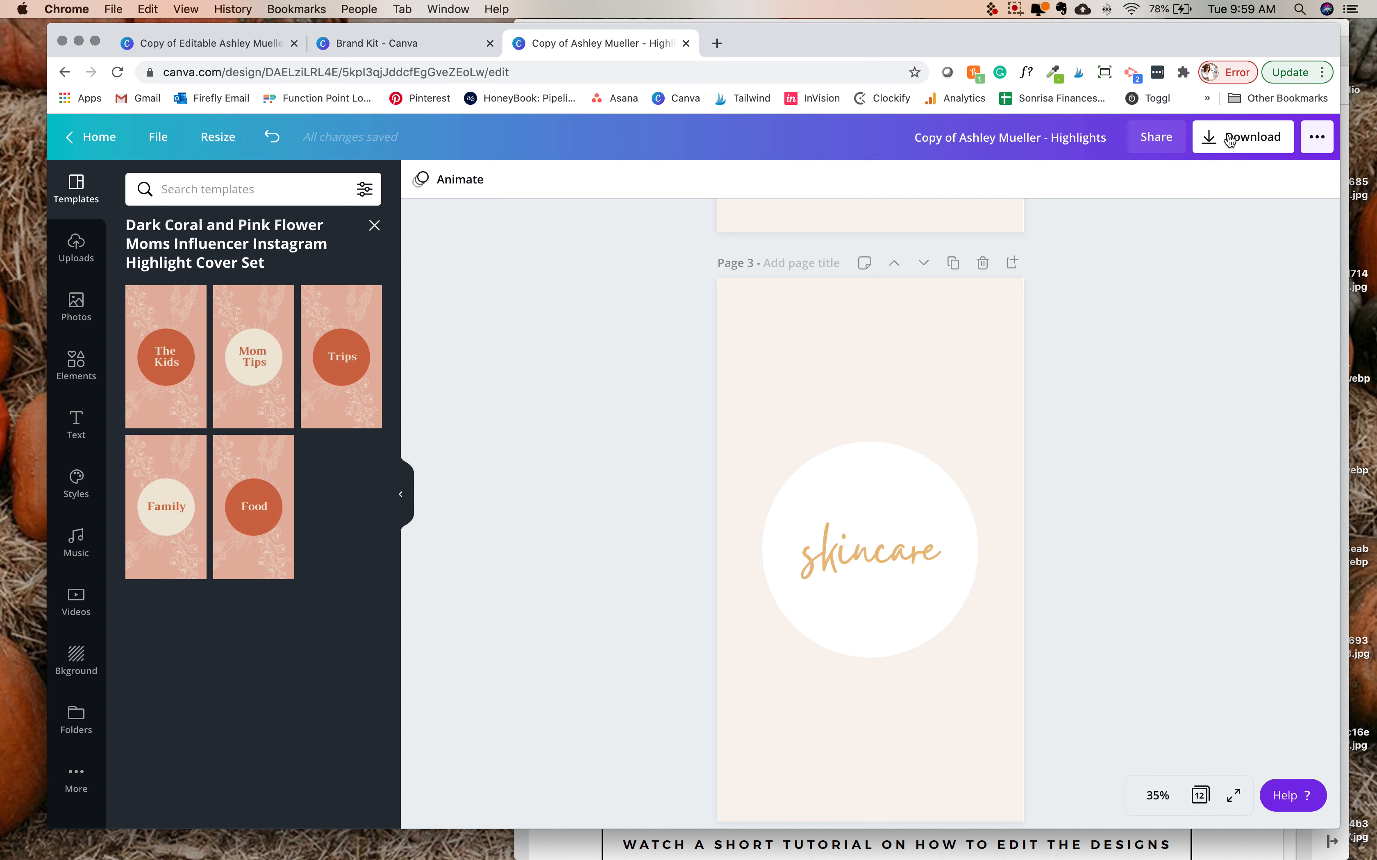
{"action": "scroll", "coordinate": [933, 496], "scroll_direction": "down", "scroll_amount": 6}
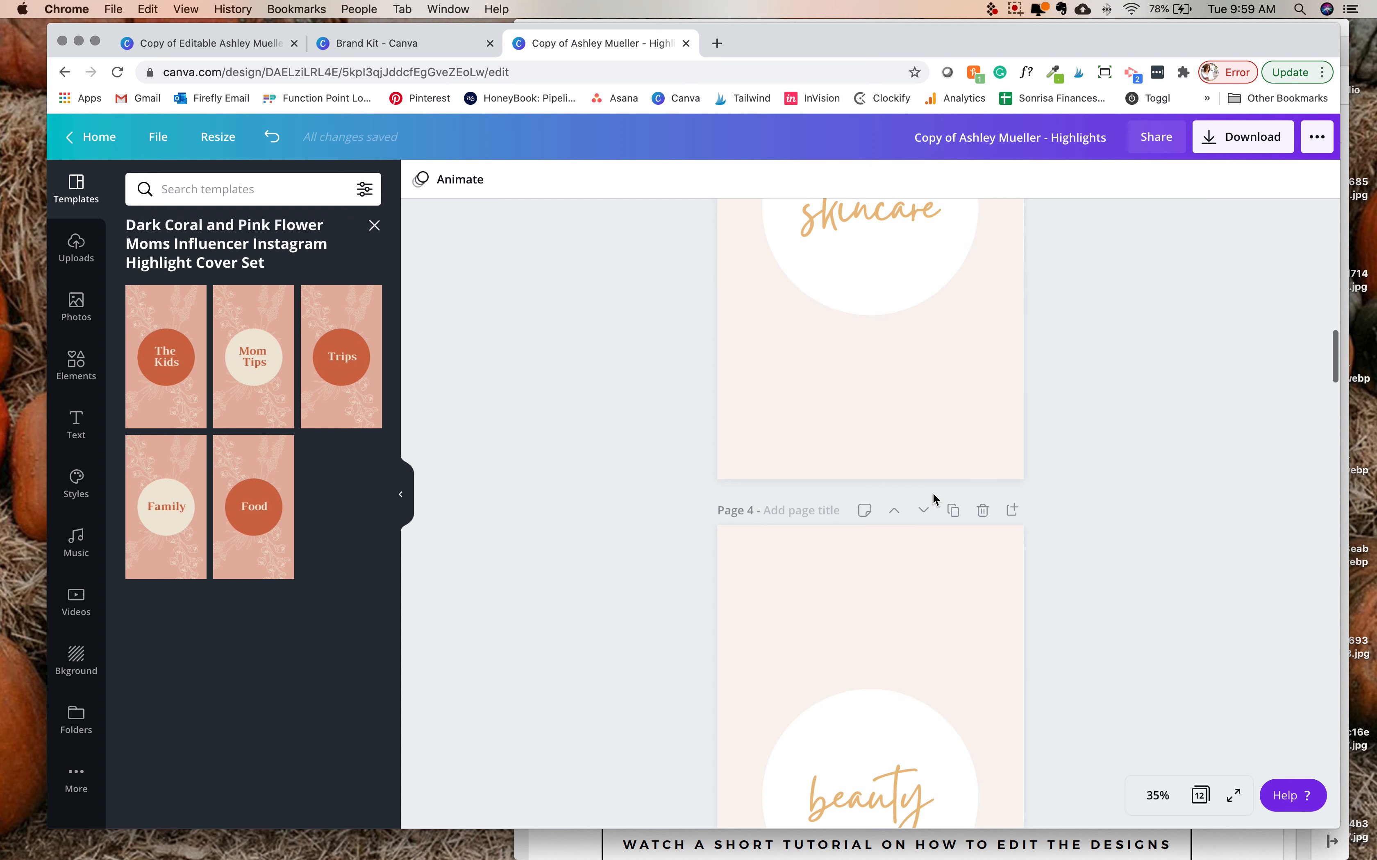
{"action": "scroll", "coordinate": [933, 493], "scroll_direction": "down", "scroll_amount": 4}
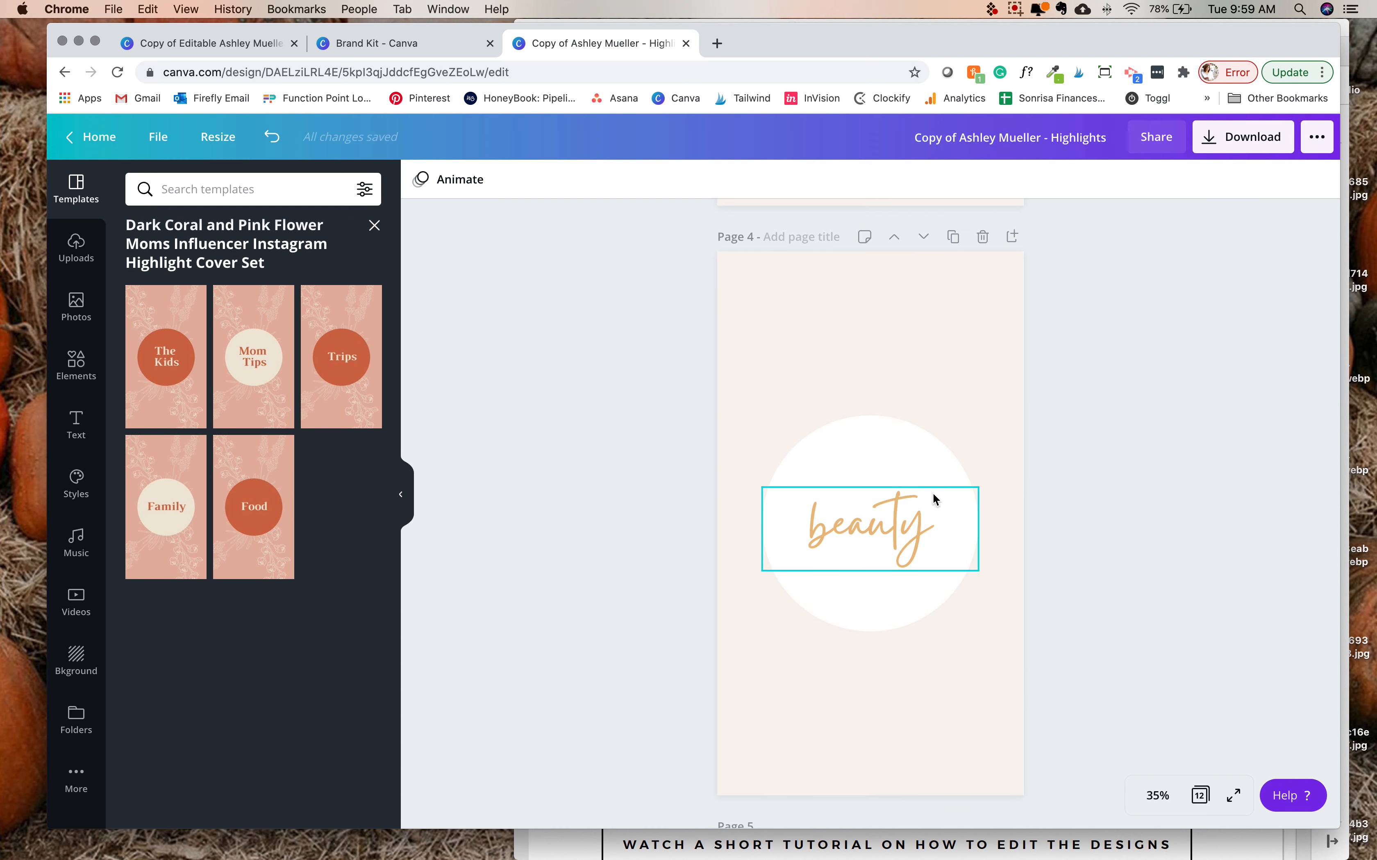
{"action": "left_click", "coordinate": [342, 41]}
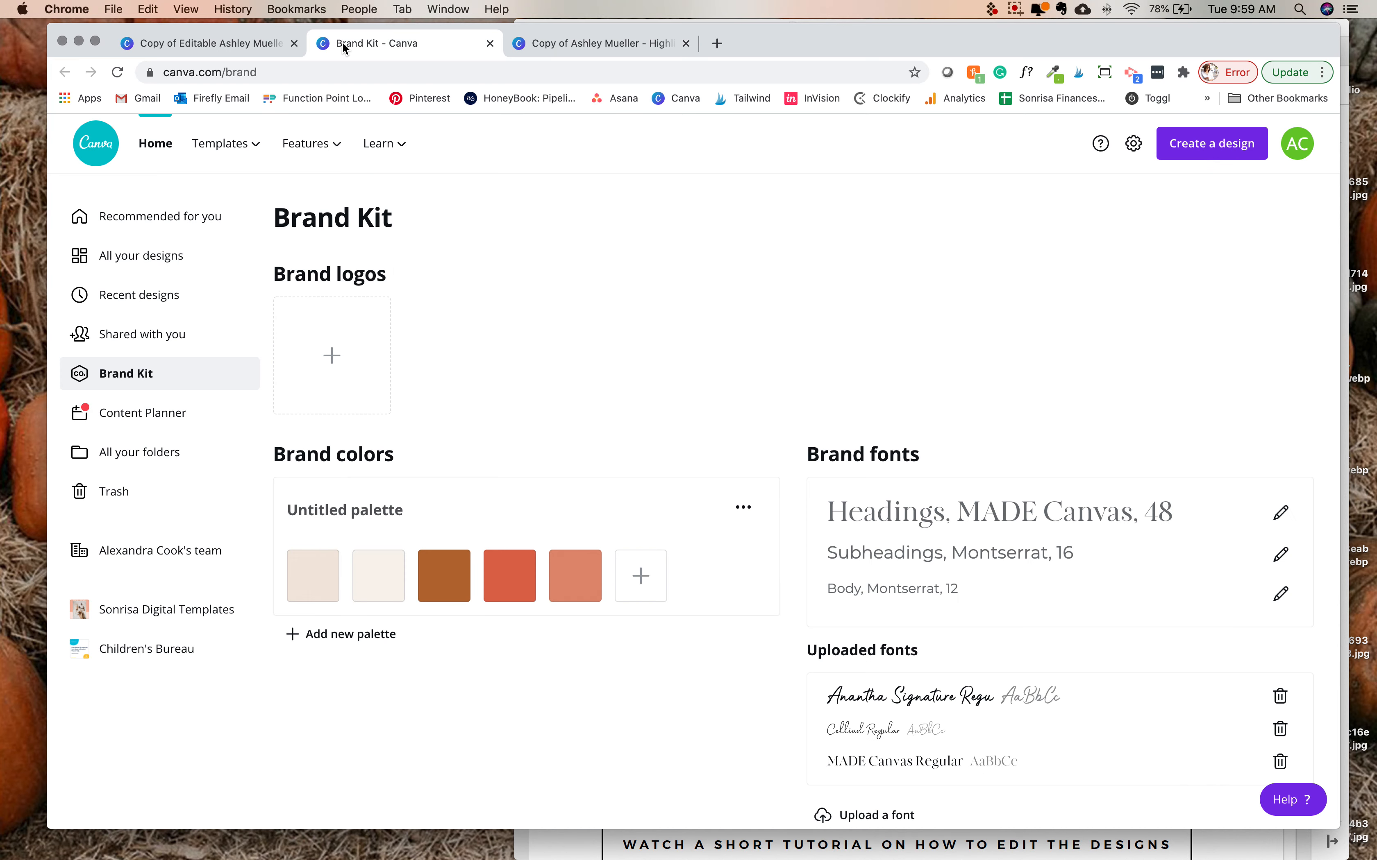
{"action": "left_click", "coordinate": [226, 43]}
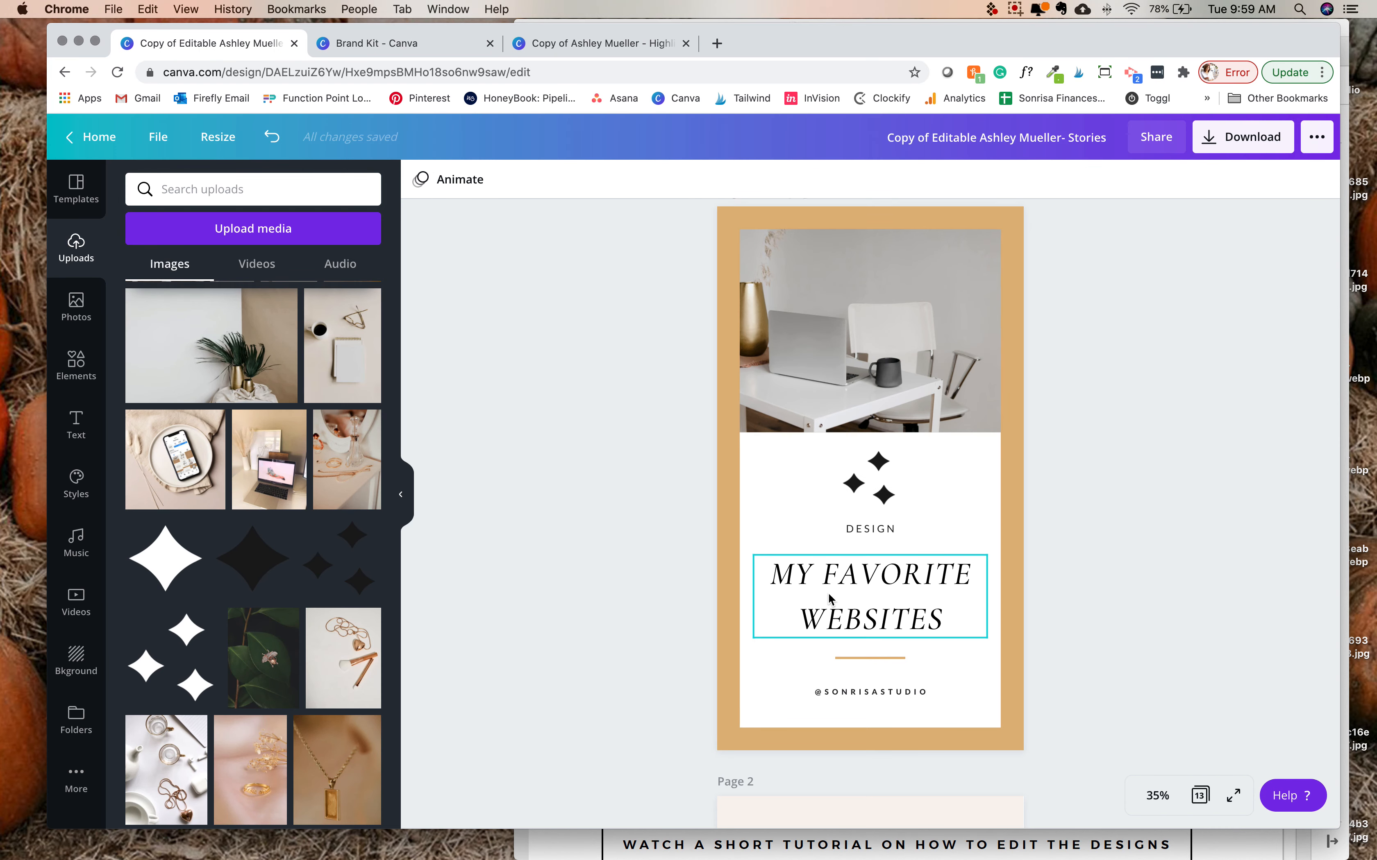